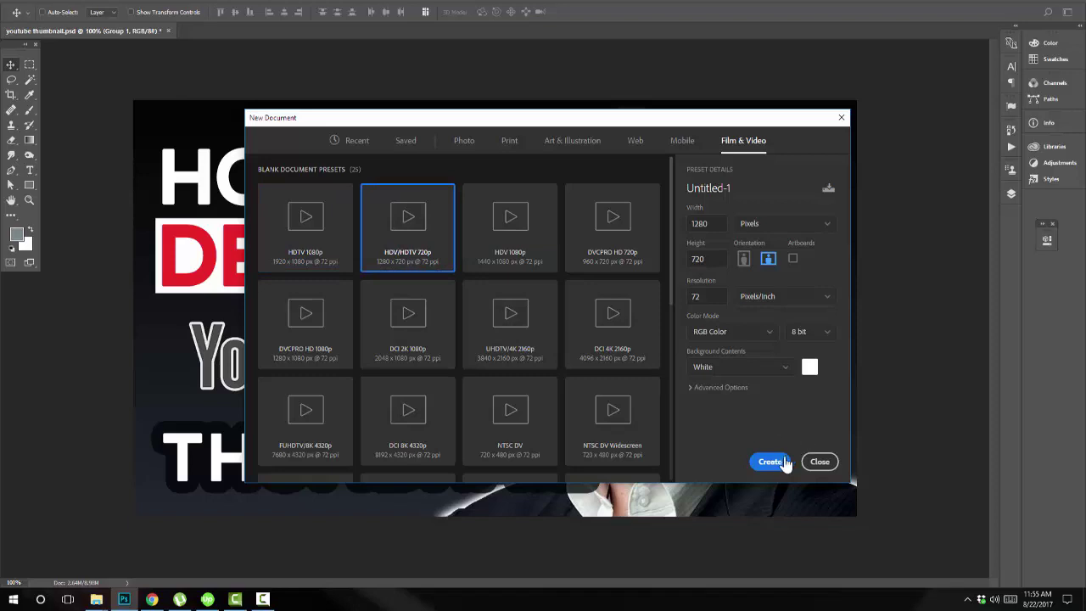
Create a blank white document from the HDV/HDTV 720p preset, 1280 by 720 pixels at 72 pixels/inch
{"action": "left_click", "coordinate": [786, 463]}
{"action": "left_click", "coordinate": [713, 262]}
{"action": "left_click", "coordinate": [772, 465]}
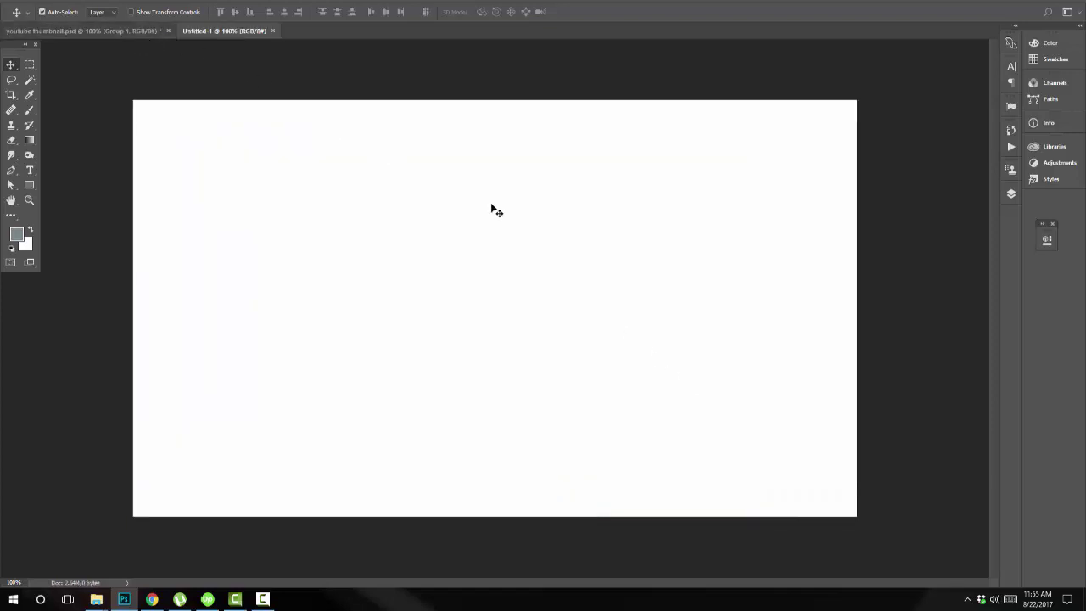
Paste the copied portrait photo into the blank document and show the document's layers
{"action": "key", "text": "ctrl+v"}
{"action": "key", "text": "Tab"}
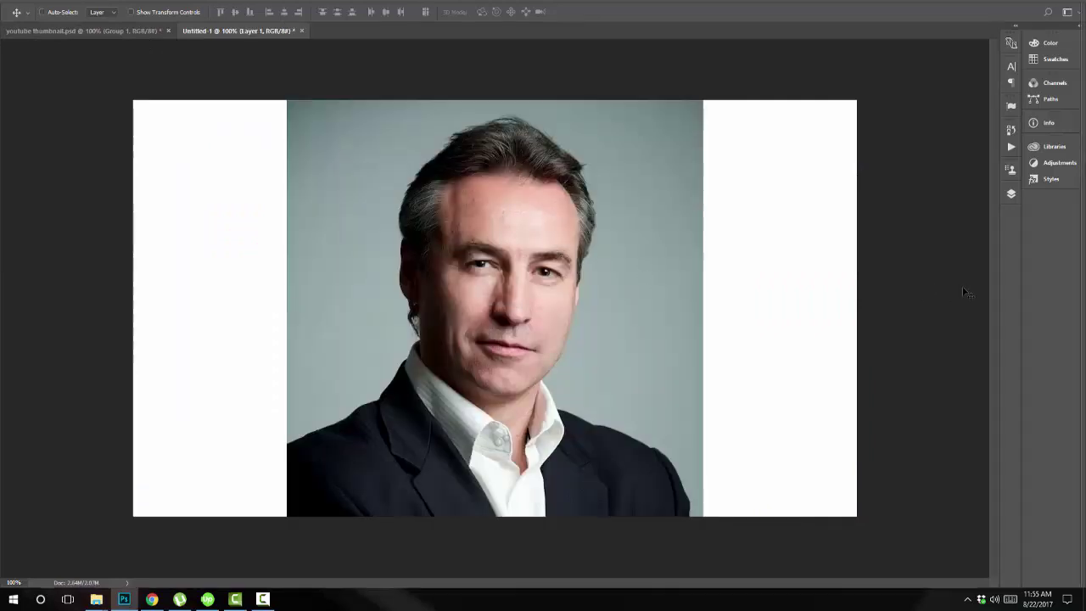
{"action": "key", "text": "Tab"}
{"action": "key", "text": "F7"}
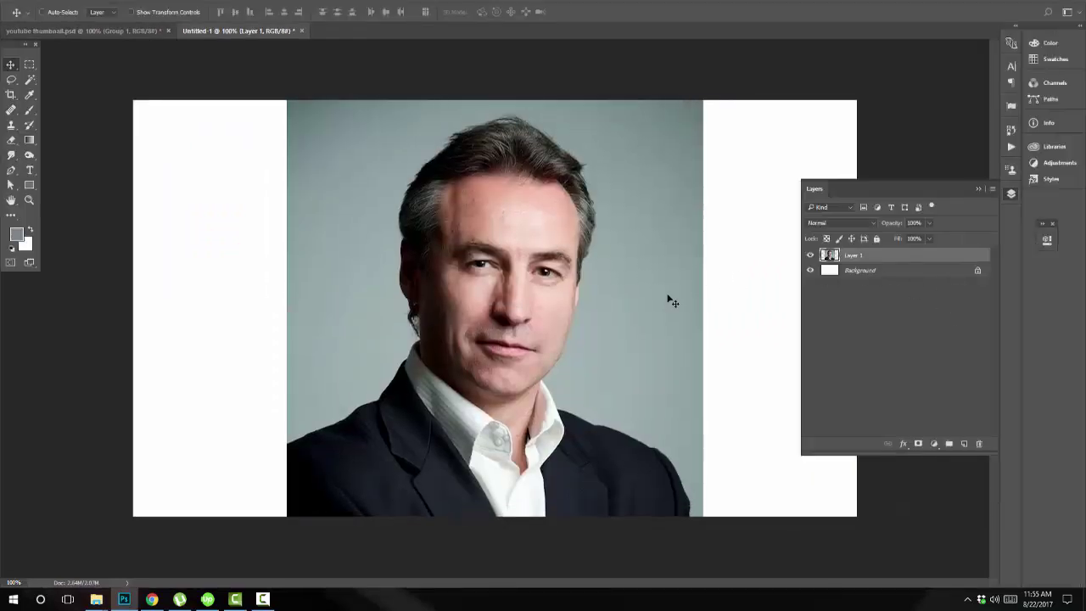
Scale the portrait down and position it near the middle of the canvas with its top edge just inside the canvas
{"action": "left_click_drag", "start_coordinate": [633, 320], "coordinate": [625, 308]}
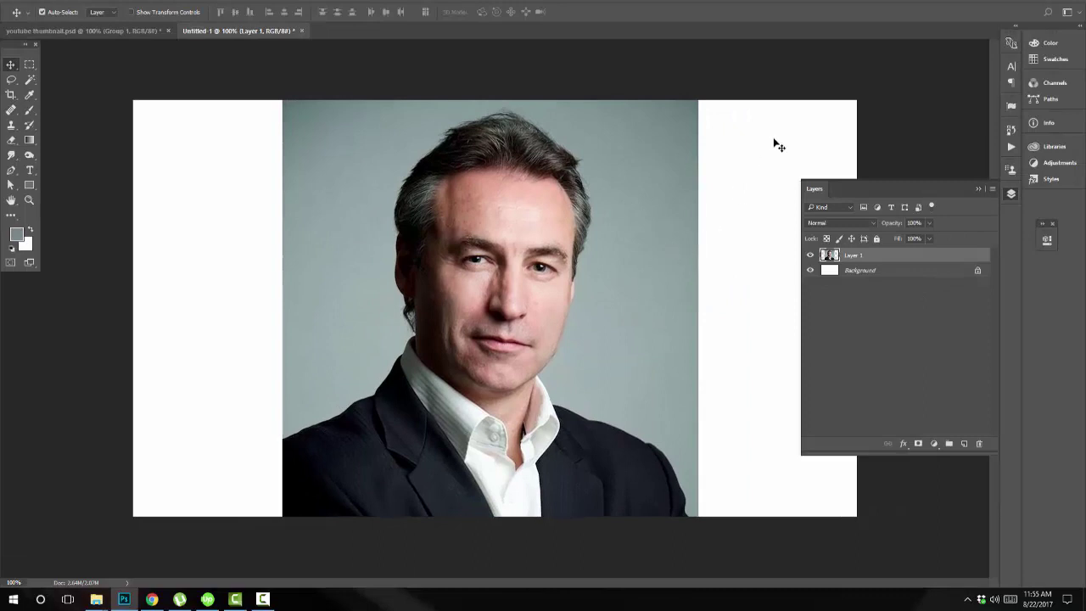
{"action": "key", "text": "ctrl+t"}
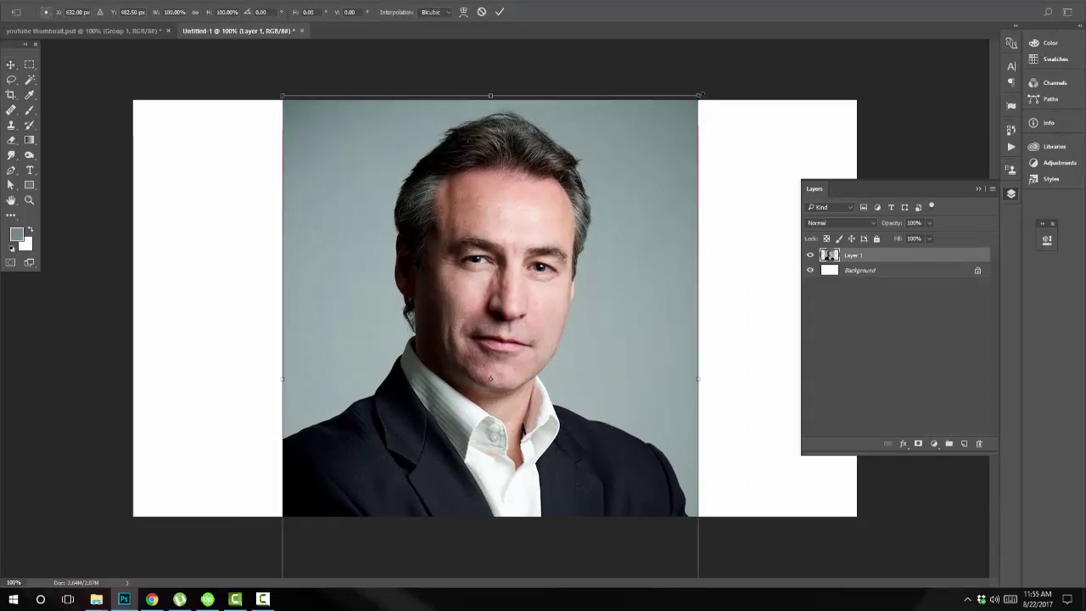
{"action": "left_click_drag", "start_coordinate": [699, 97], "coordinate": [647, 156]}
{"action": "key", "text": "Return"}
{"action": "left_click_drag", "start_coordinate": [608, 222], "coordinate": [607, 174]}
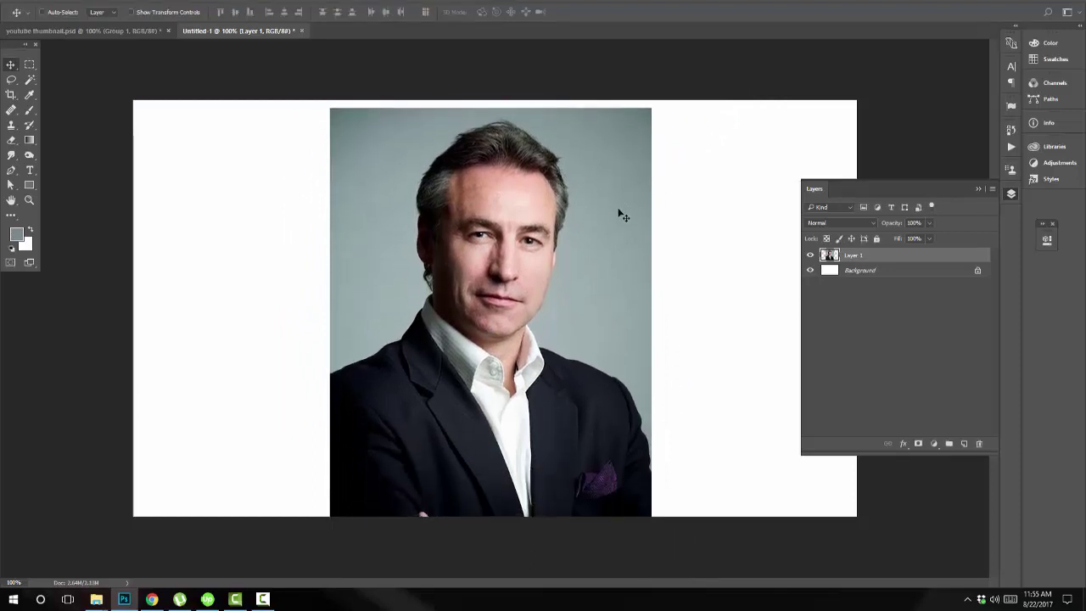
Select the gray backdrop around the man with Color Range, sampling several of its lighter and darker tones
{"action": "left_click", "coordinate": [153, 6]}
{"action": "left_click", "coordinate": [206, 106]}
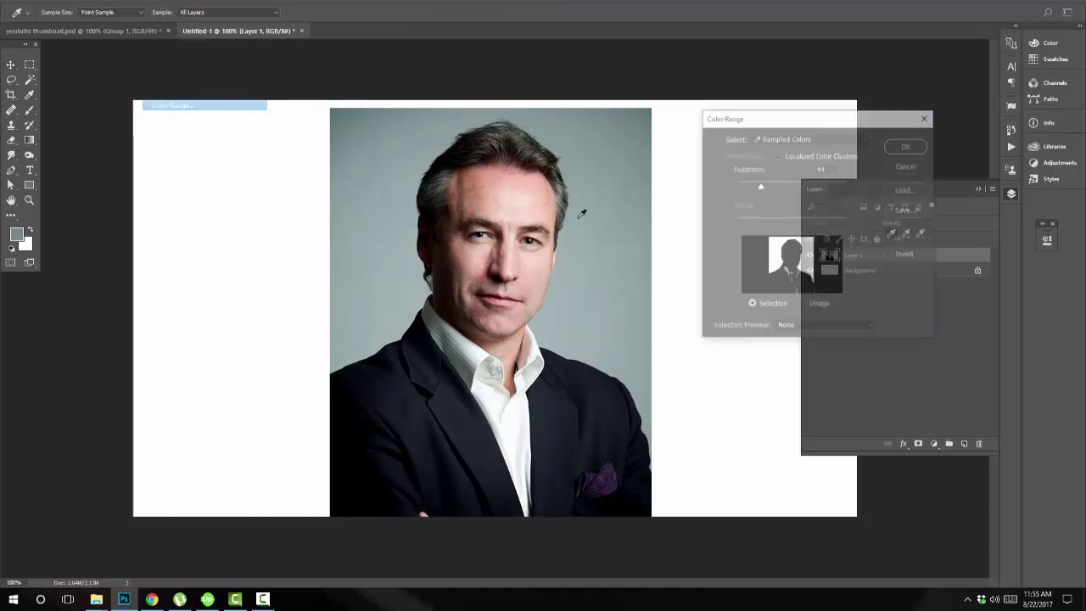
{"action": "left_click", "coordinate": [616, 173]}
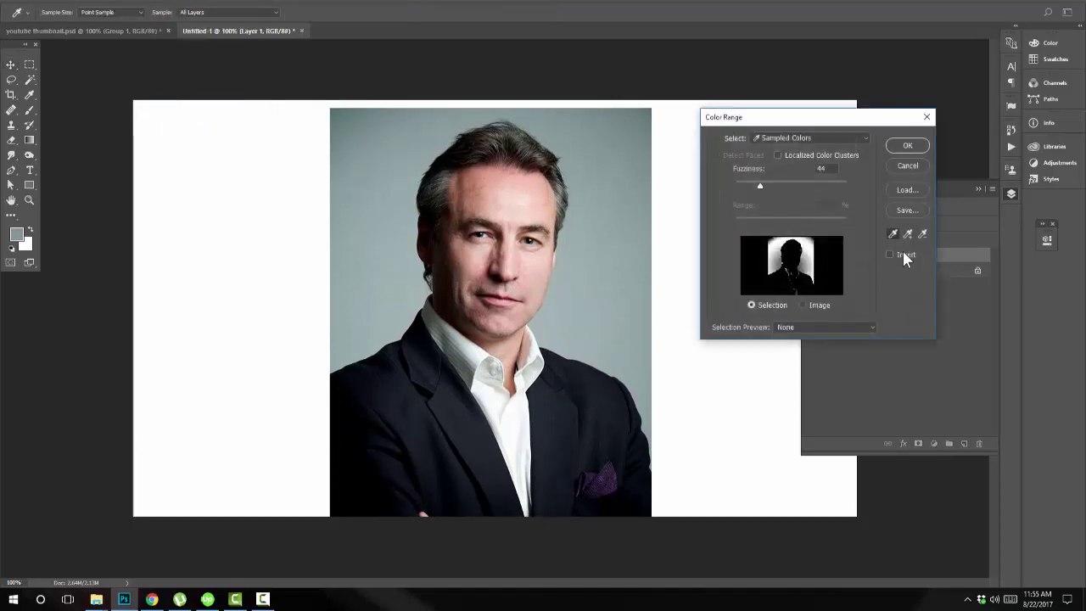
{"action": "left_click", "coordinate": [628, 117]}
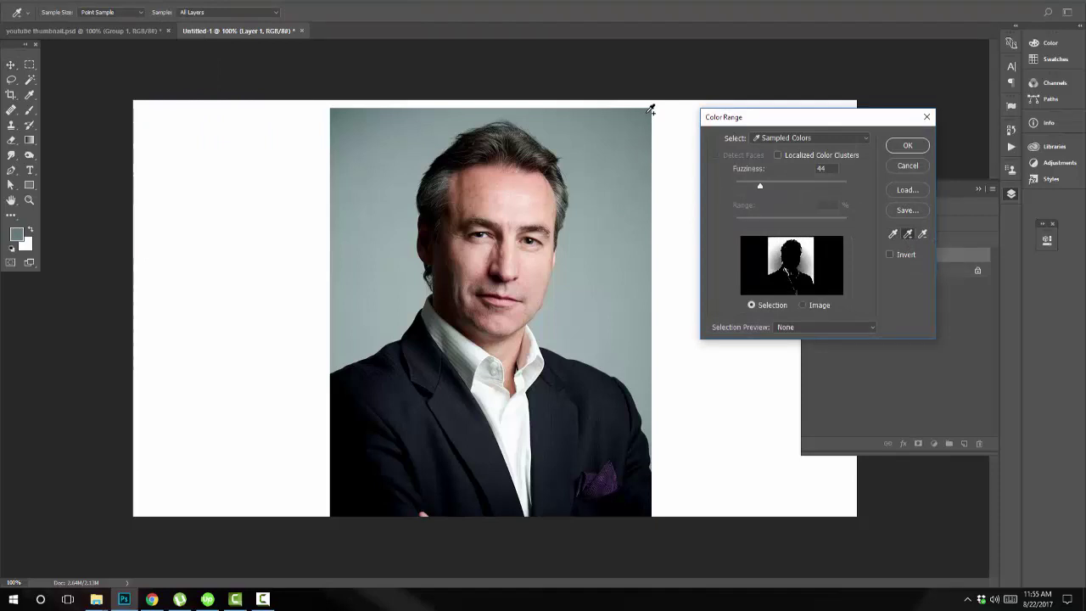
{"action": "left_click", "coordinate": [601, 241]}
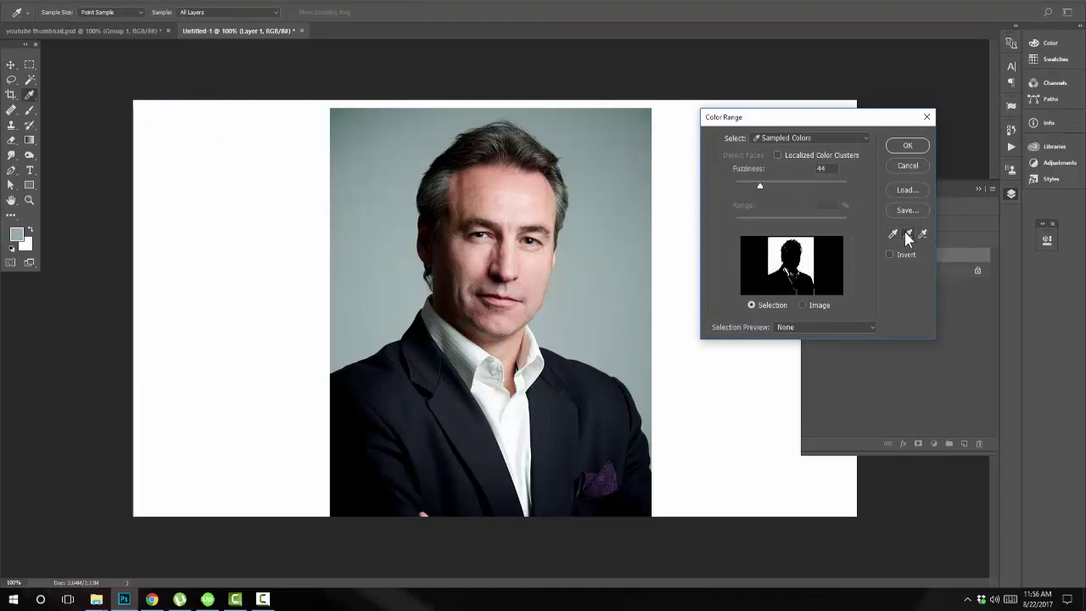
{"action": "left_click_drag", "start_coordinate": [904, 231], "coordinate": [919, 283]}
{"action": "key", "text": "v"}
{"action": "left_click", "coordinate": [906, 166]}
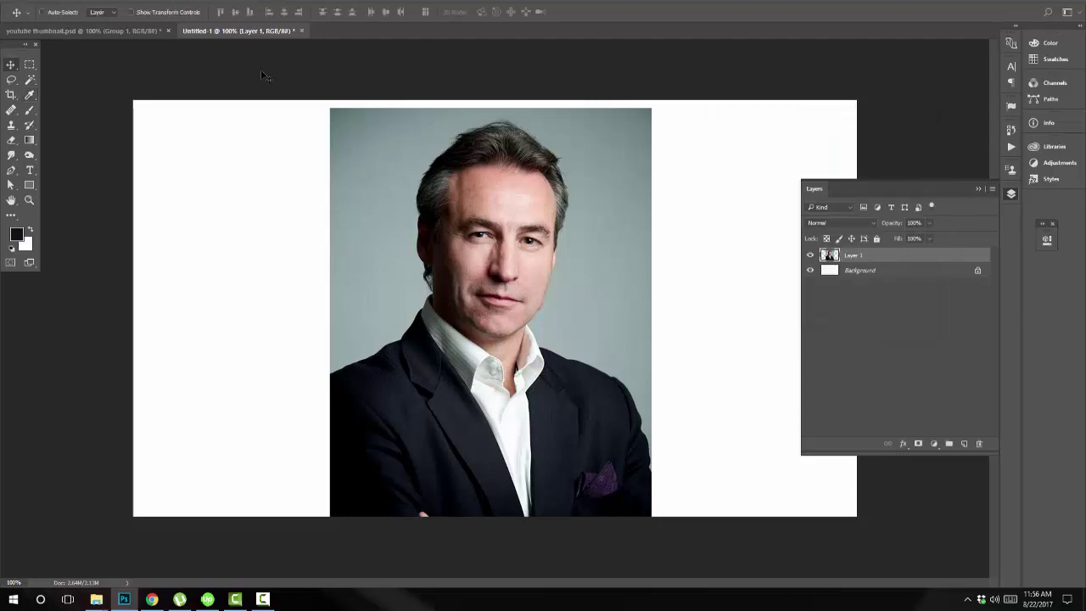
{"action": "left_click", "coordinate": [143, 5]}
{"action": "left_click", "coordinate": [204, 106]}
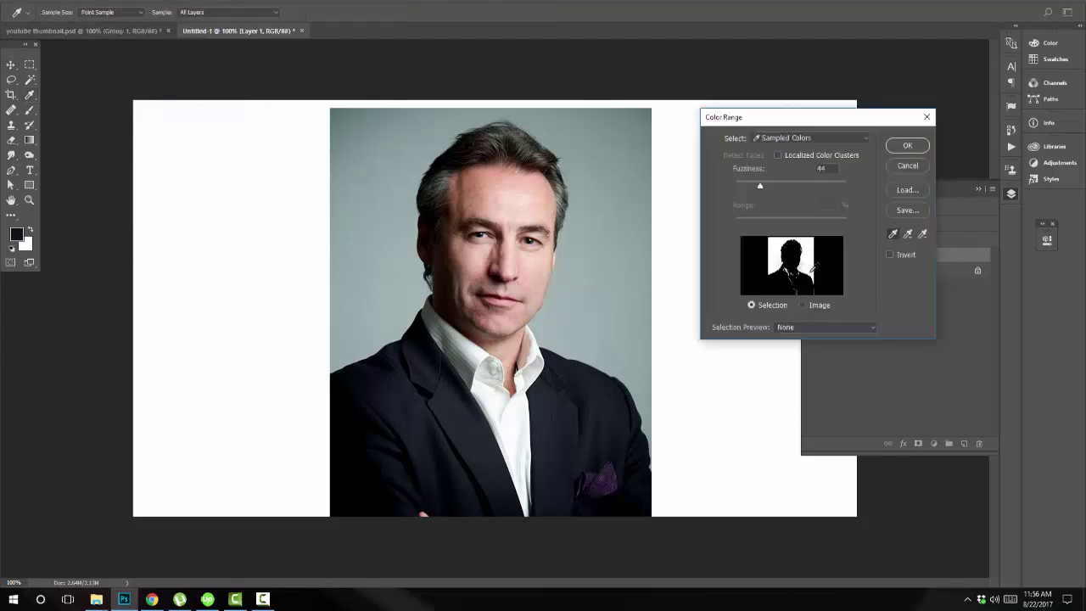
{"action": "left_click", "coordinate": [907, 145]}
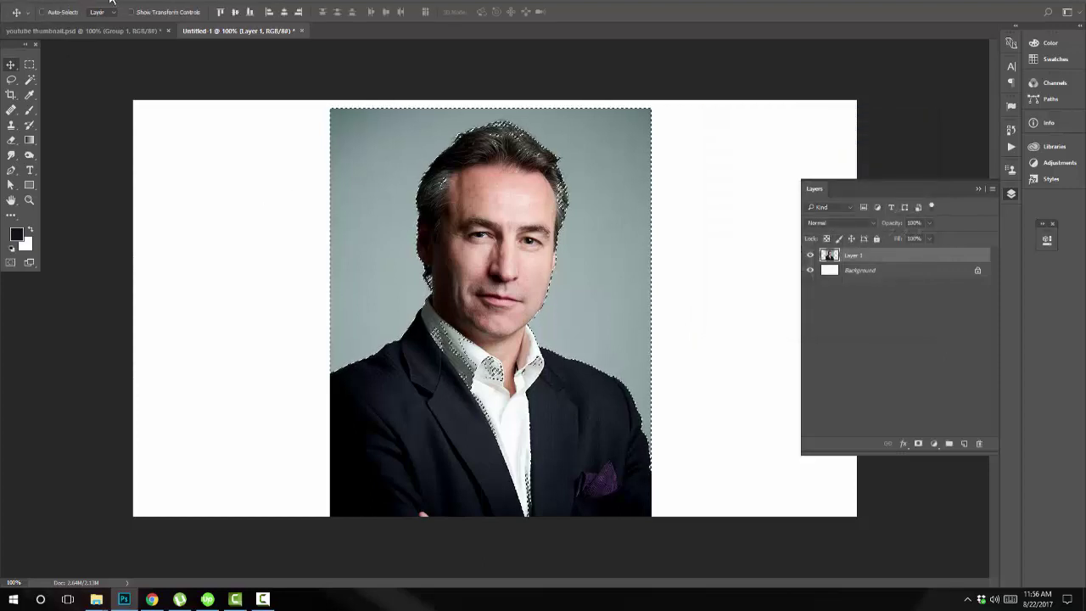
Add a Hue/Saturation adjustment layer with the default name, masked by the backdrop selection
{"action": "left_click", "coordinate": [106, 4]}
{"action": "mouse_move", "coordinate": [202, 123]}
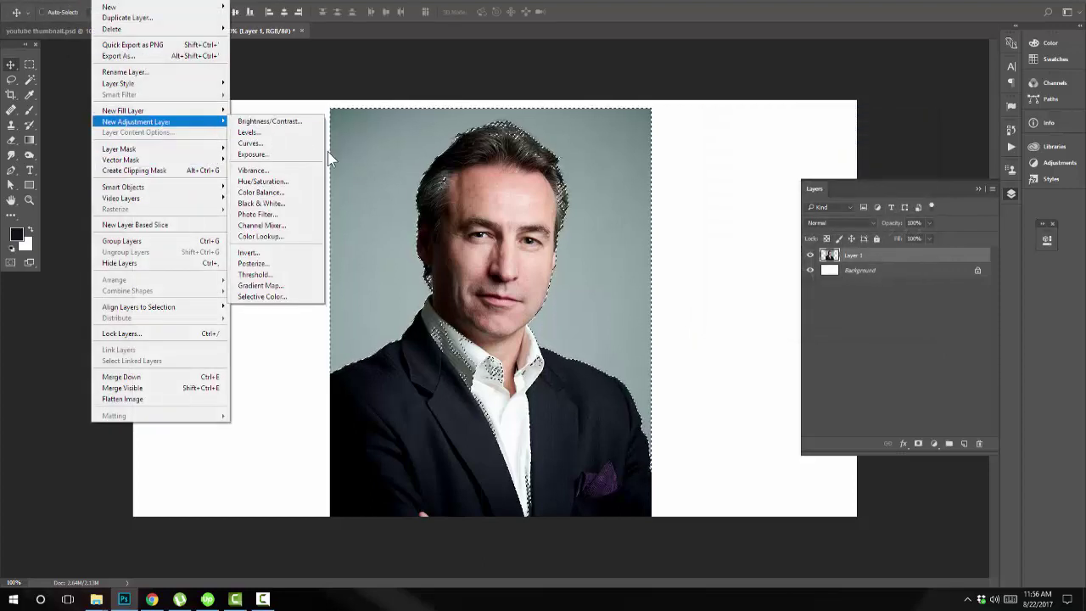
{"action": "left_click", "coordinate": [319, 181]}
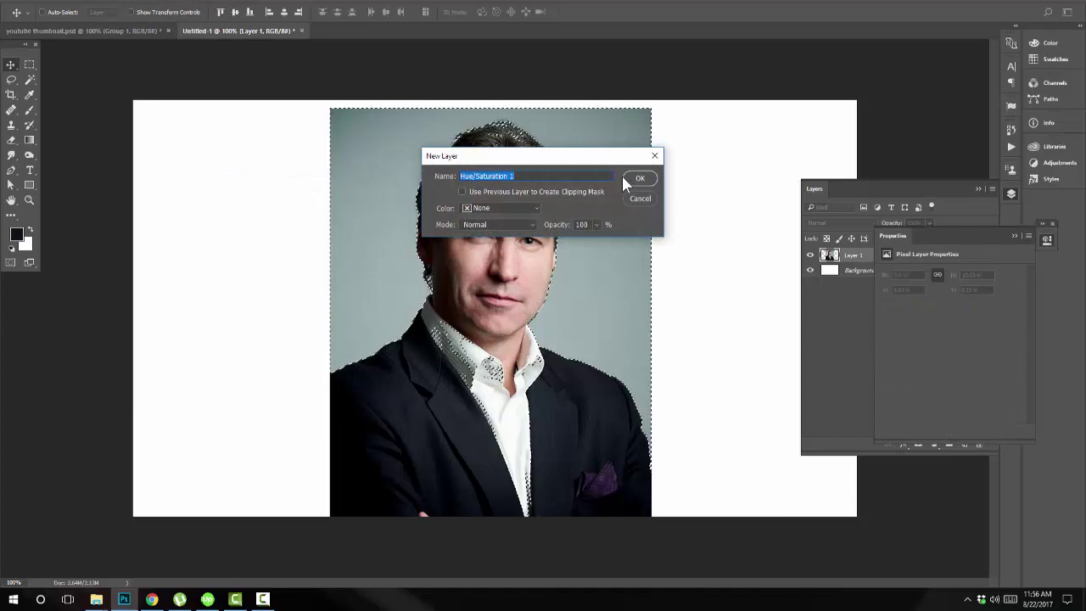
{"action": "left_click", "coordinate": [637, 176]}
{"action": "left_click", "coordinate": [1014, 236]}
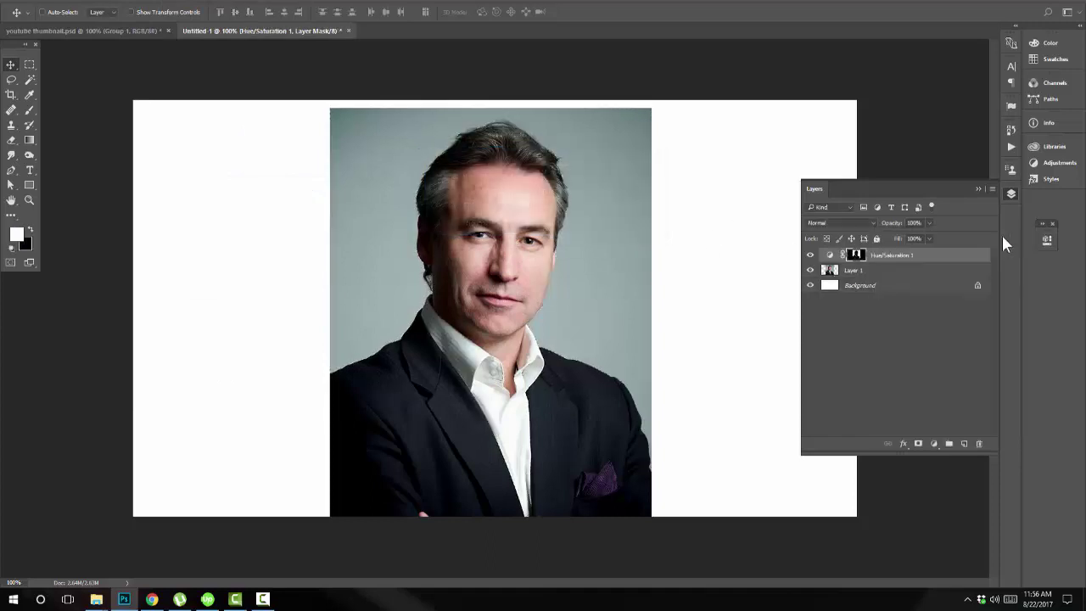
Display the Hue/Saturation layer's mask on its own and ready the Brush tool with black as the foreground color
{"action": "left_click", "coordinate": [855, 254], "text": "alt"}
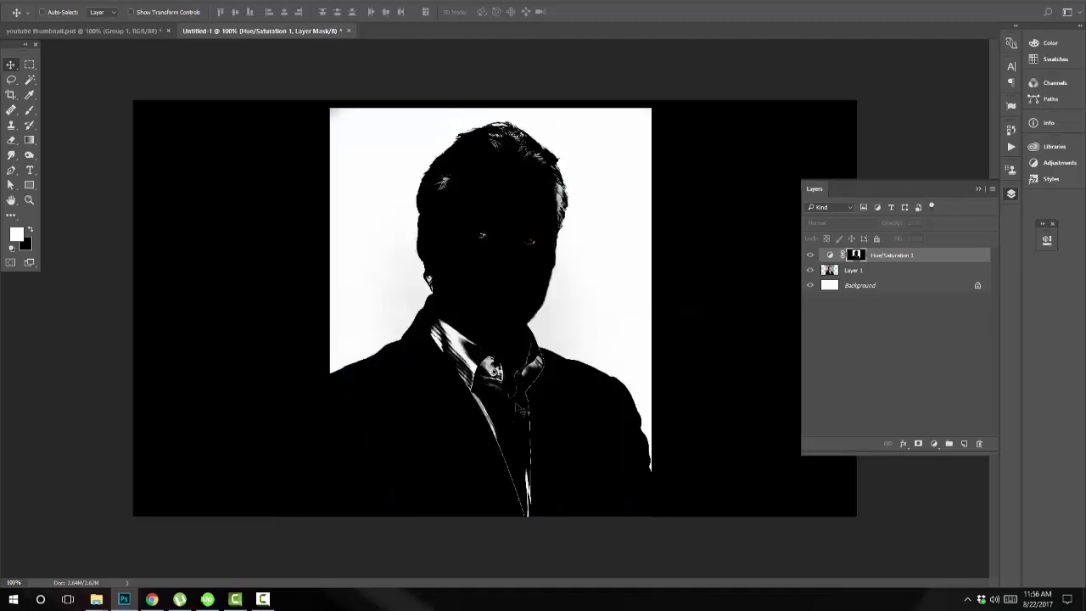
{"action": "key", "text": "b"}
{"action": "key", "text": "bracketleft"}
{"action": "key", "text": "bracketleft"}
{"action": "key", "text": "bracketleft"}
{"action": "mouse_move", "coordinate": [509, 247]}
{"action": "left_mouse_down"}
{"action": "mouse_move", "coordinate": [508, 376]}
{"action": "mouse_move", "coordinate": [509, 267]}
{"action": "left_mouse_up"}
{"action": "key", "text": "ctrl+2"}
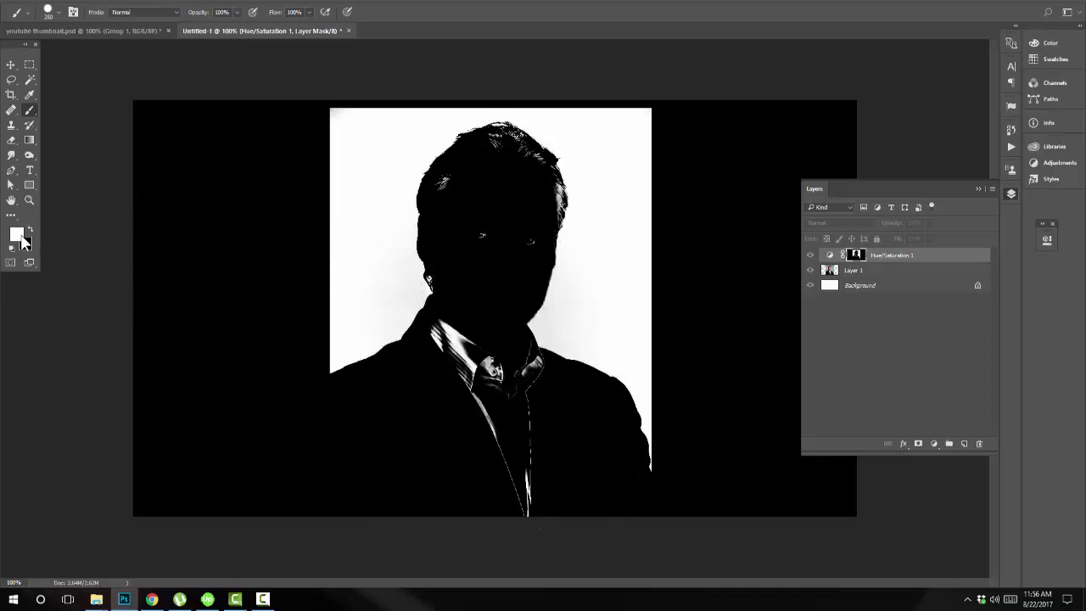
{"action": "key", "text": "x"}
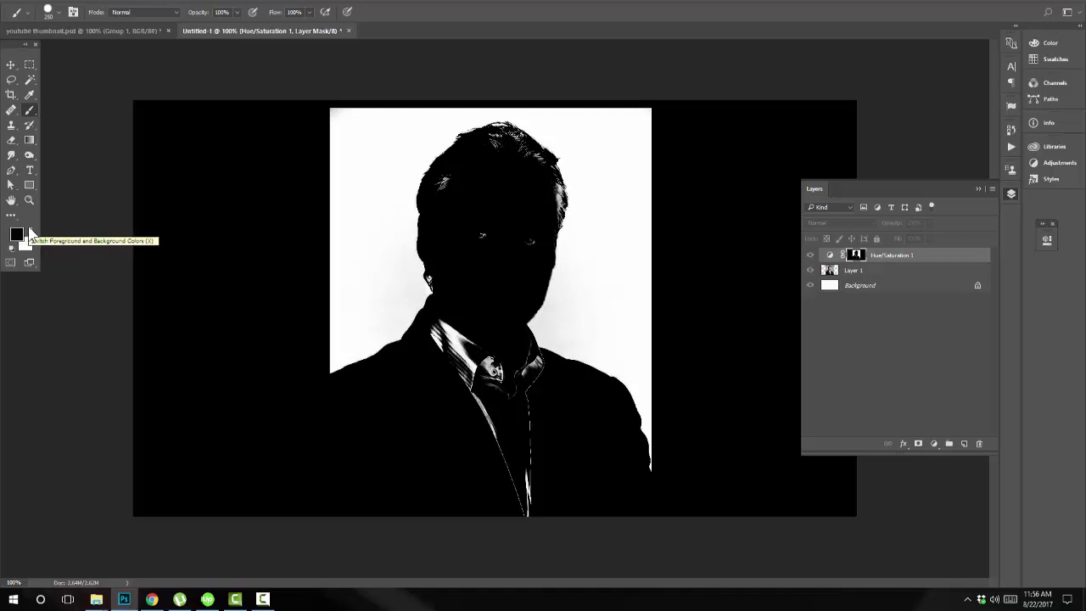
{"action": "left_click", "coordinate": [31, 232]}
{"action": "left_click", "coordinate": [31, 232]}
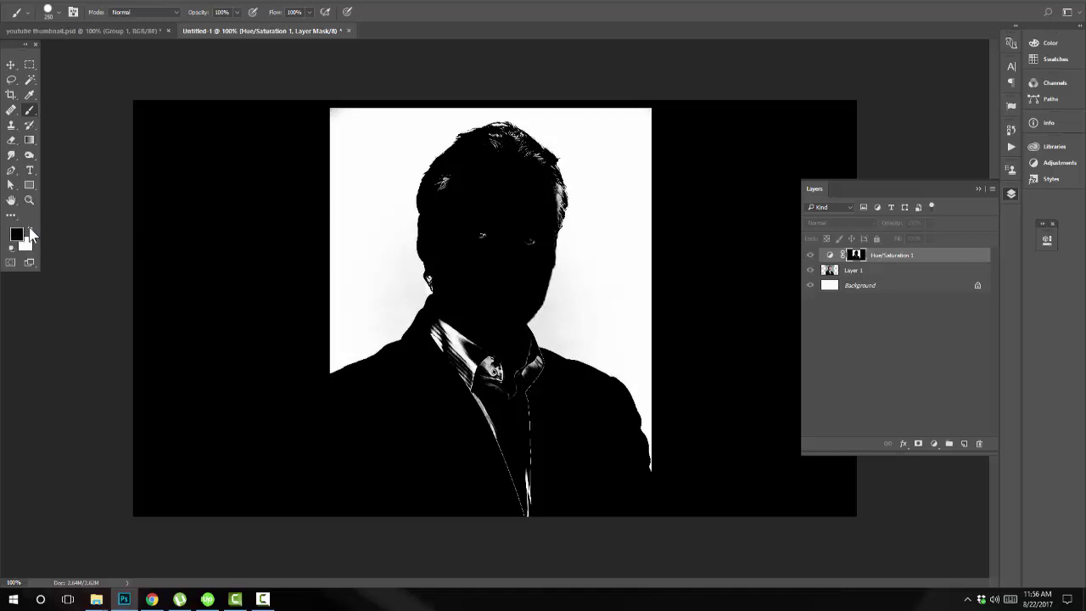
Reduce the brush to about 60 px and paint black over the white specks on the eyes in the mask
{"action": "key", "text": "bracketleft"}
{"action": "key", "text": "bracketleft"}
{"action": "key", "text": "bracketleft"}
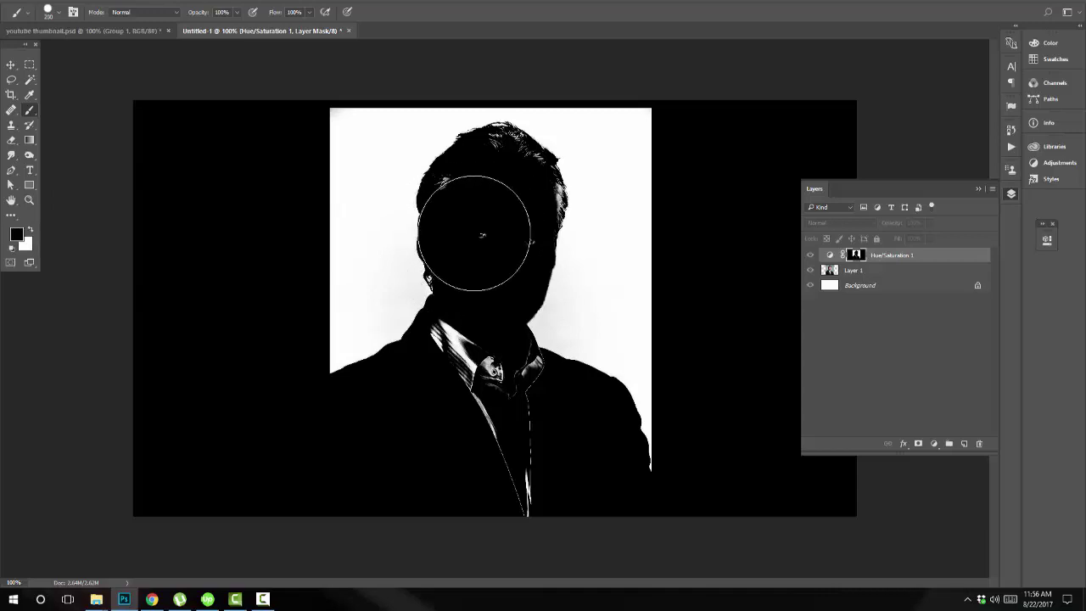
{"action": "key", "text": "bracketleft"}
{"action": "key", "text": "bracketleft"}
{"action": "key", "text": "bracketleft"}
{"action": "key", "text": "bracketleft"}
{"action": "key", "text": "ctrl+plus"}
{"action": "left_click_drag", "start_coordinate": [507, 212], "coordinate": [475, 340]}
{"action": "left_click", "coordinate": [496, 302]}
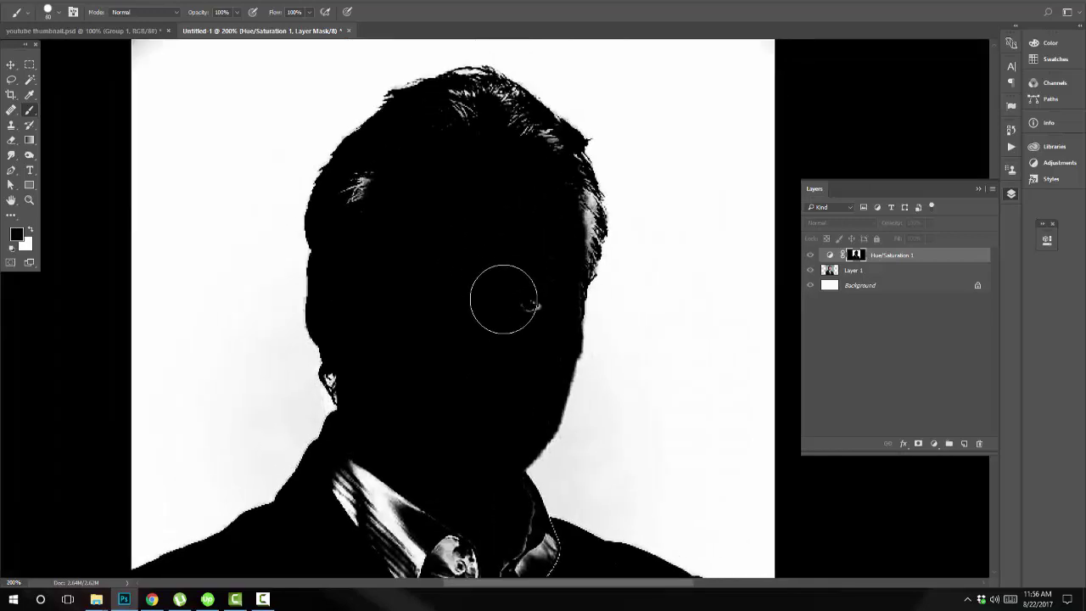
{"action": "mouse_move", "coordinate": [517, 299]}
{"action": "left_mouse_down"}
{"action": "mouse_move", "coordinate": [421, 219]}
{"action": "mouse_move", "coordinate": [359, 206]}
{"action": "mouse_move", "coordinate": [438, 152]}
{"action": "mouse_move", "coordinate": [445, 123]}
{"action": "mouse_move", "coordinate": [472, 103]}
{"action": "mouse_move", "coordinate": [504, 113]}
{"action": "mouse_move", "coordinate": [514, 138]}
{"action": "mouse_move", "coordinate": [561, 172]}
{"action": "mouse_move", "coordinate": [554, 201]}
{"action": "mouse_move", "coordinate": [569, 191]}
{"action": "mouse_move", "coordinate": [577, 208]}
{"action": "mouse_move", "coordinate": [536, 345]}
{"action": "left_mouse_up"}
Paint black over the remaining white areas in the collar, shirt and hair so the man's silhouette is solid
{"action": "left_click_drag", "start_coordinate": [475, 487], "coordinate": [517, 190]}
{"action": "mouse_move", "coordinate": [435, 169]}
{"action": "left_mouse_down"}
{"action": "mouse_move", "coordinate": [413, 235]}
{"action": "mouse_move", "coordinate": [424, 182]}
{"action": "mouse_move", "coordinate": [473, 230]}
{"action": "mouse_move", "coordinate": [498, 383]}
{"action": "mouse_move", "coordinate": [557, 435]}
{"action": "mouse_move", "coordinate": [530, 278]}
{"action": "left_mouse_up"}
{"action": "mouse_move", "coordinate": [517, 359]}
{"action": "left_mouse_down"}
{"action": "mouse_move", "coordinate": [542, 156]}
{"action": "mouse_move", "coordinate": [522, 123]}
{"action": "mouse_move", "coordinate": [482, 134]}
{"action": "left_mouse_up"}
{"action": "mouse_move", "coordinate": [540, 190]}
{"action": "left_mouse_down"}
{"action": "mouse_move", "coordinate": [570, 397]}
{"action": "mouse_move", "coordinate": [563, 297]}
{"action": "mouse_move", "coordinate": [600, 308]}
{"action": "mouse_move", "coordinate": [538, 235]}
{"action": "left_mouse_up"}
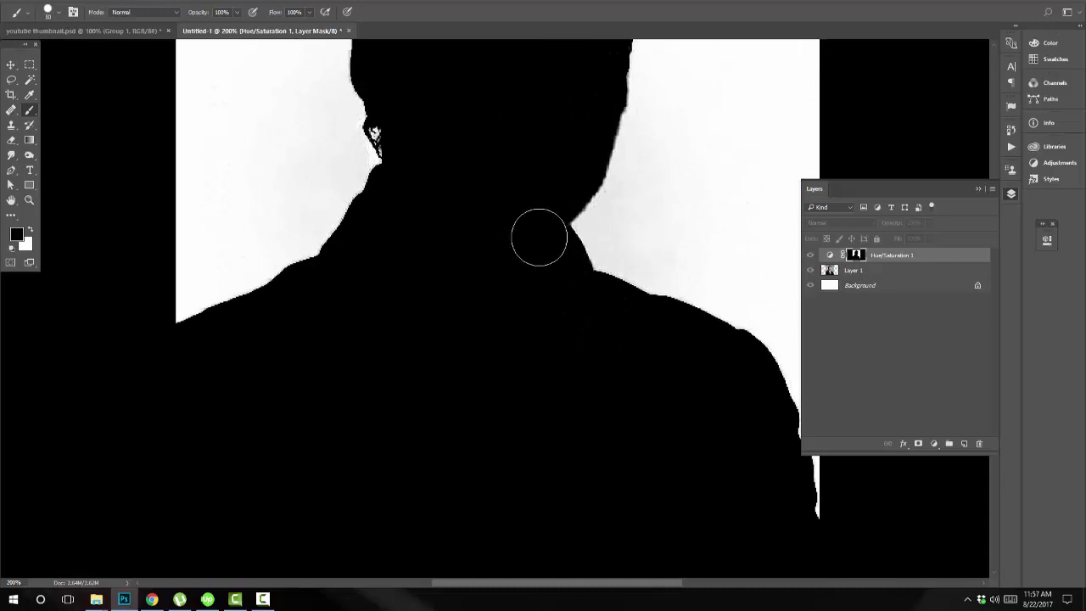
{"action": "left_click_drag", "start_coordinate": [610, 360], "coordinate": [616, 538]}
{"action": "left_click_drag", "start_coordinate": [437, 212], "coordinate": [475, 357]}
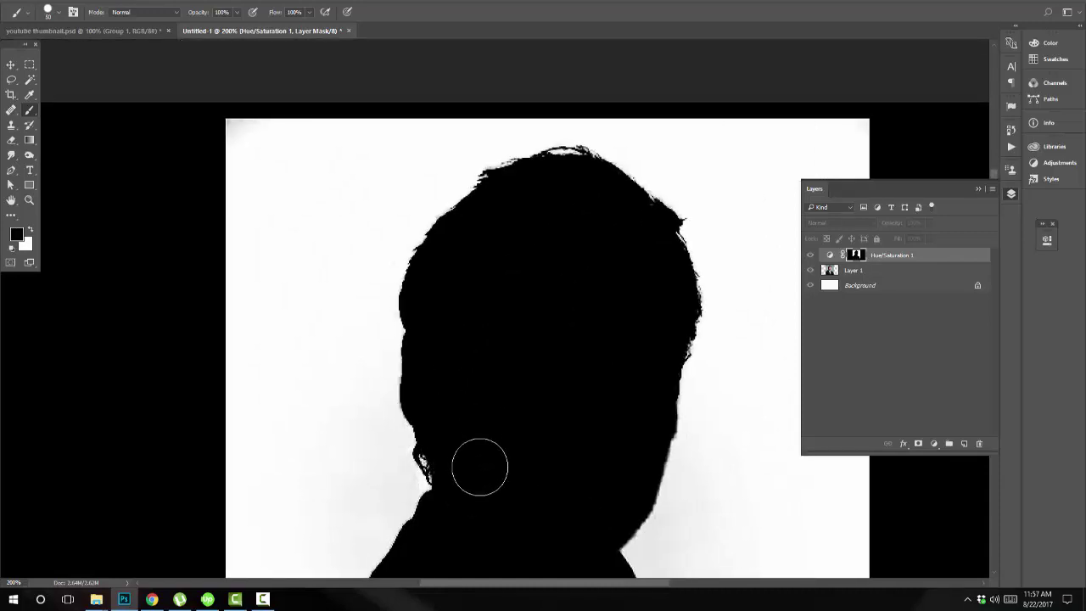
{"action": "left_click_drag", "start_coordinate": [513, 326], "coordinate": [444, 250]}
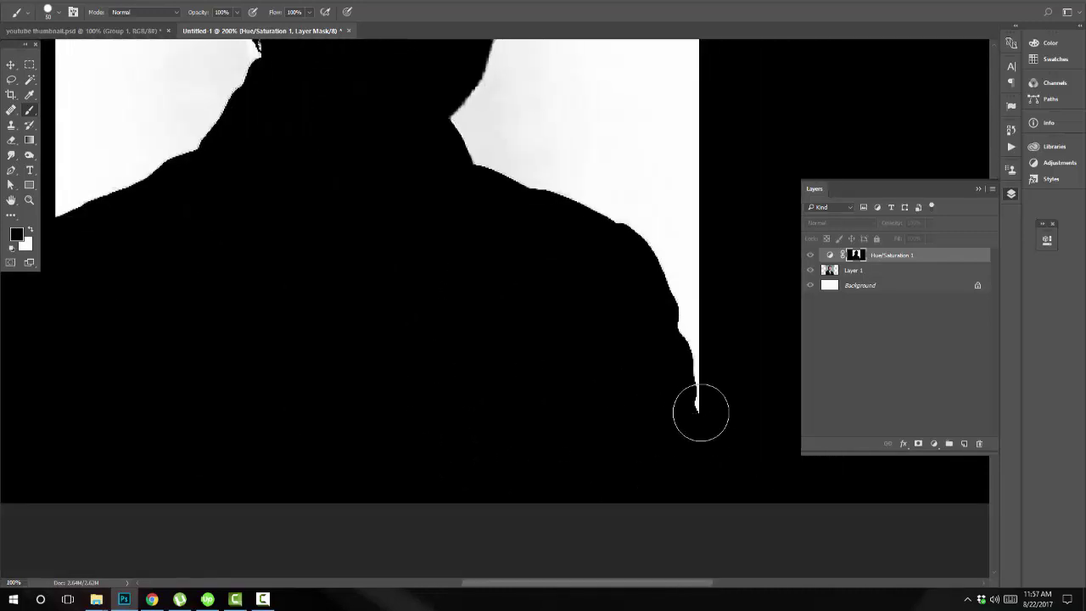
{"action": "key", "text": "ctrl+minus"}
{"action": "key", "text": "ctrl+minus"}
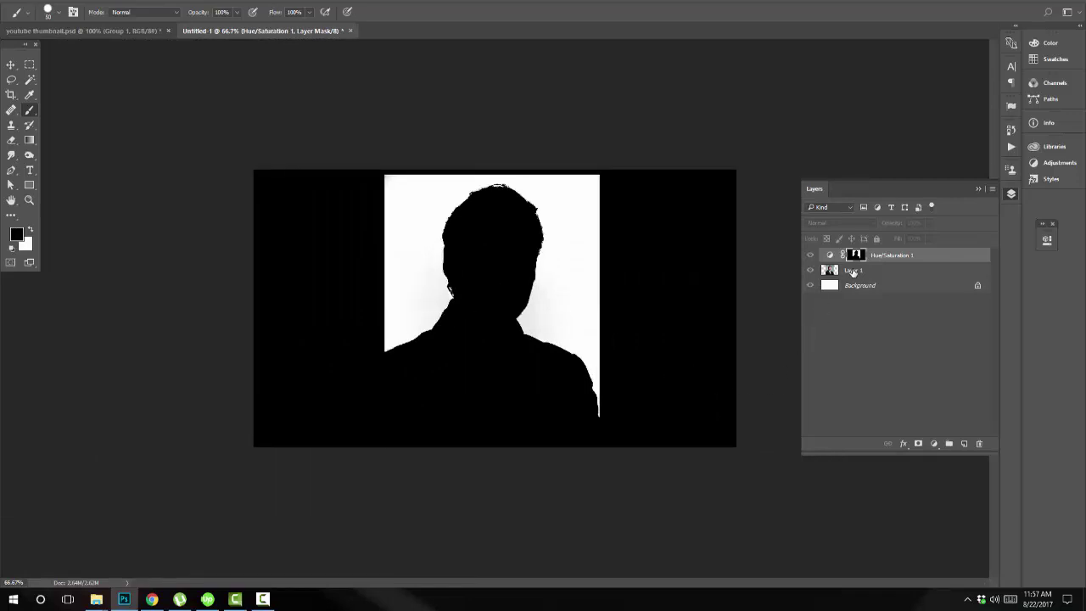
Return from the mask view to the photo and load the Hue/Saturation mask as a selection
{"action": "left_click", "coordinate": [854, 271]}
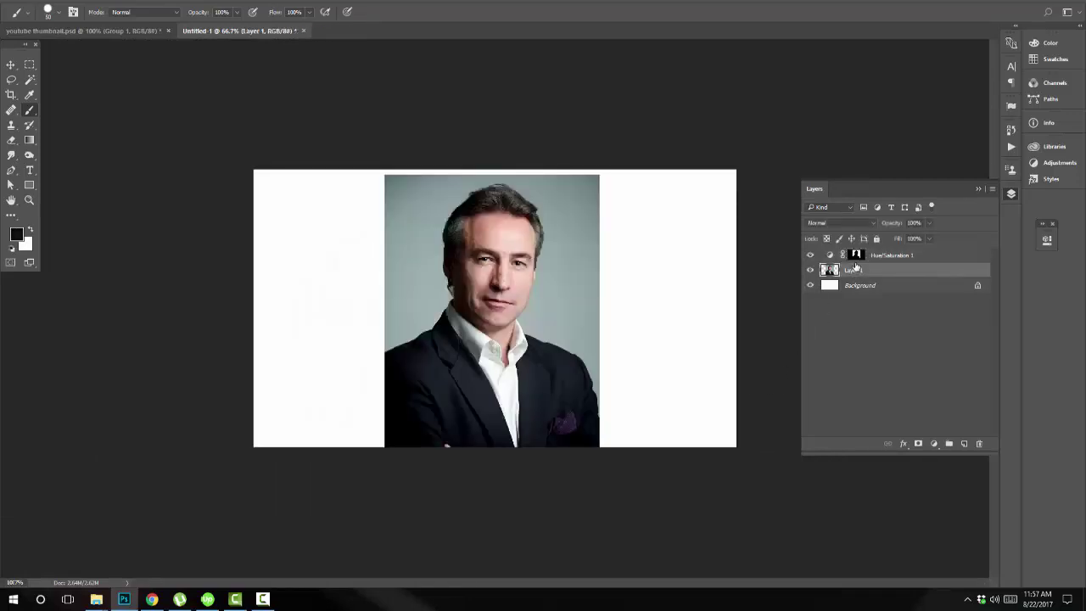
{"action": "key", "text": "ctrl+plus"}
{"action": "left_click", "coordinate": [855, 256]}
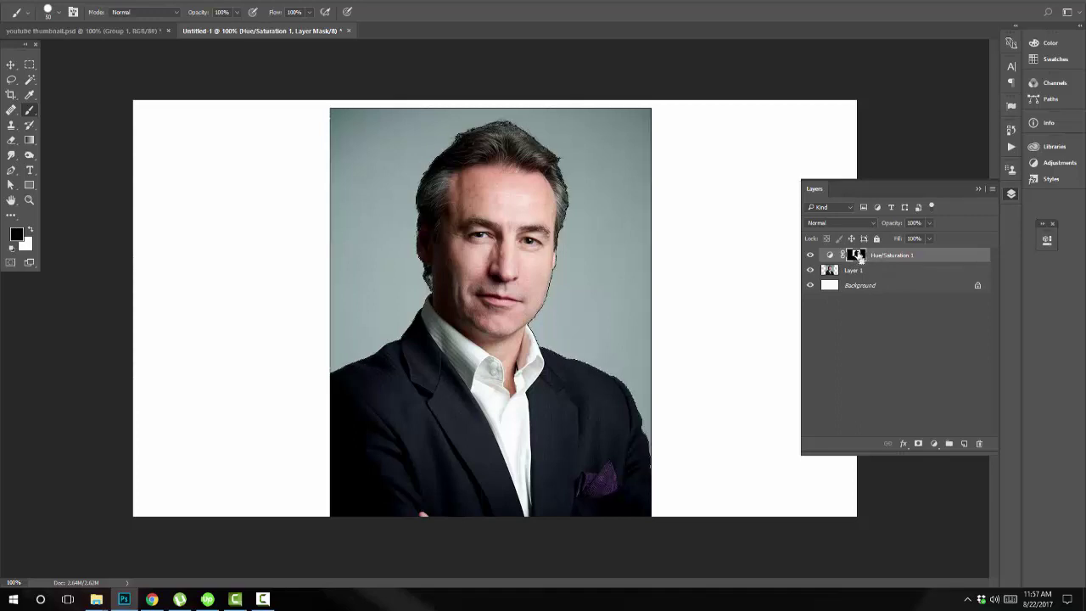
{"action": "left_click", "coordinate": [857, 255], "text": "ctrl"}
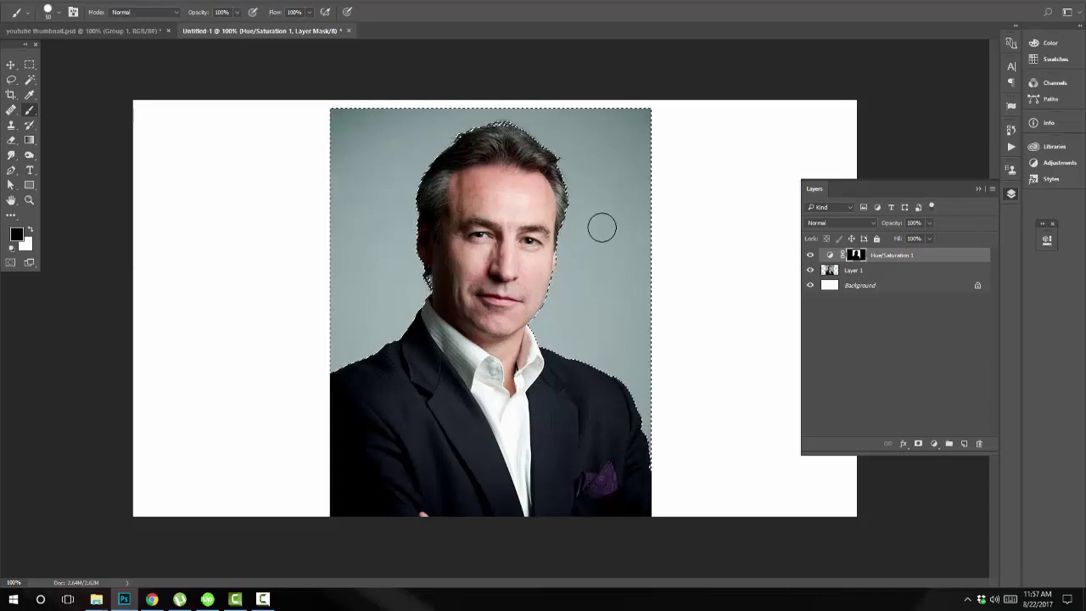
Feather the selection by 0.3 pixels and compare the image with the Hue/Saturation layer hidden and shown
{"action": "key", "text": "shift+F6"}
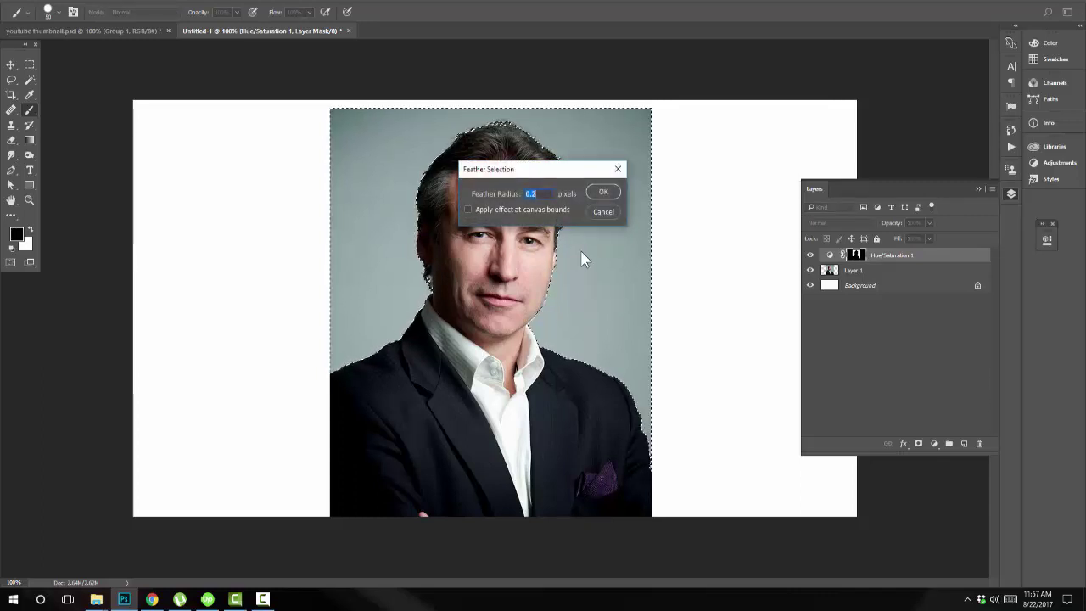
{"action": "type", "text": "0."}
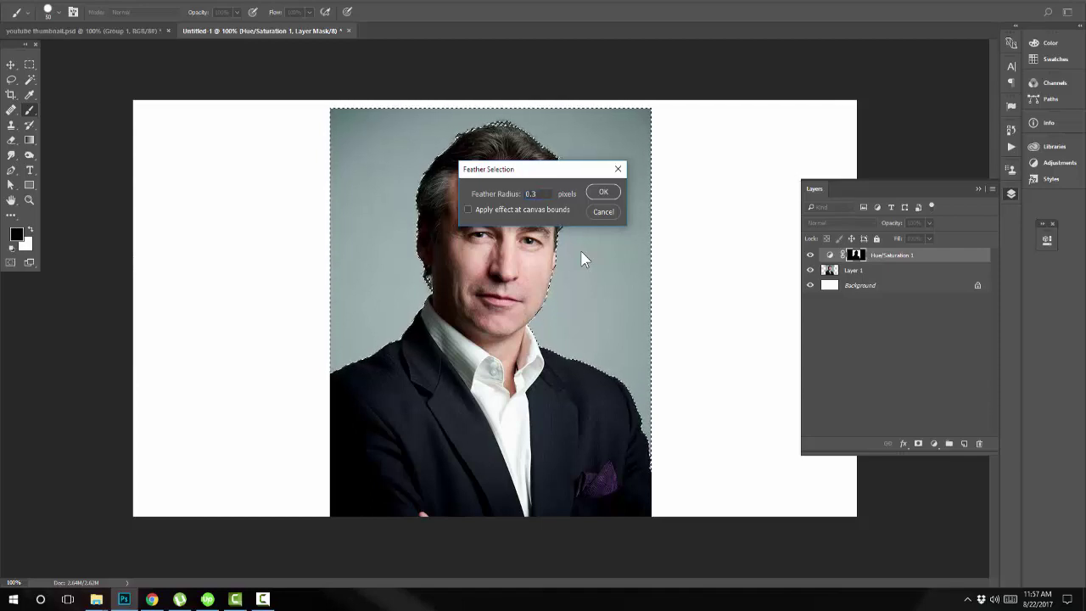
{"action": "key", "text": "Return"}
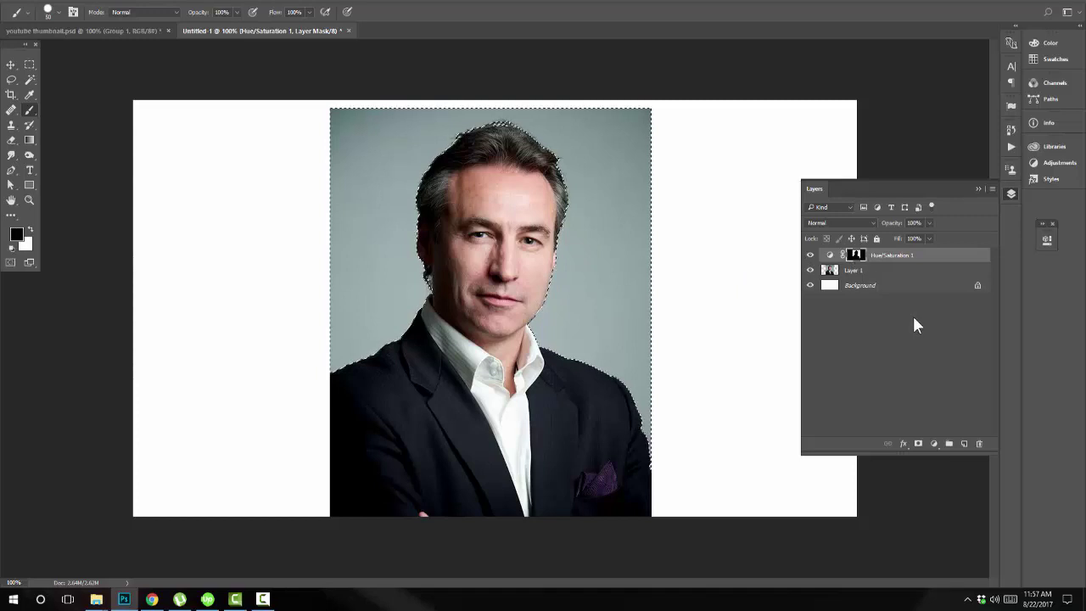
{"action": "left_click", "coordinate": [810, 256]}
{"action": "left_click", "coordinate": [811, 256]}
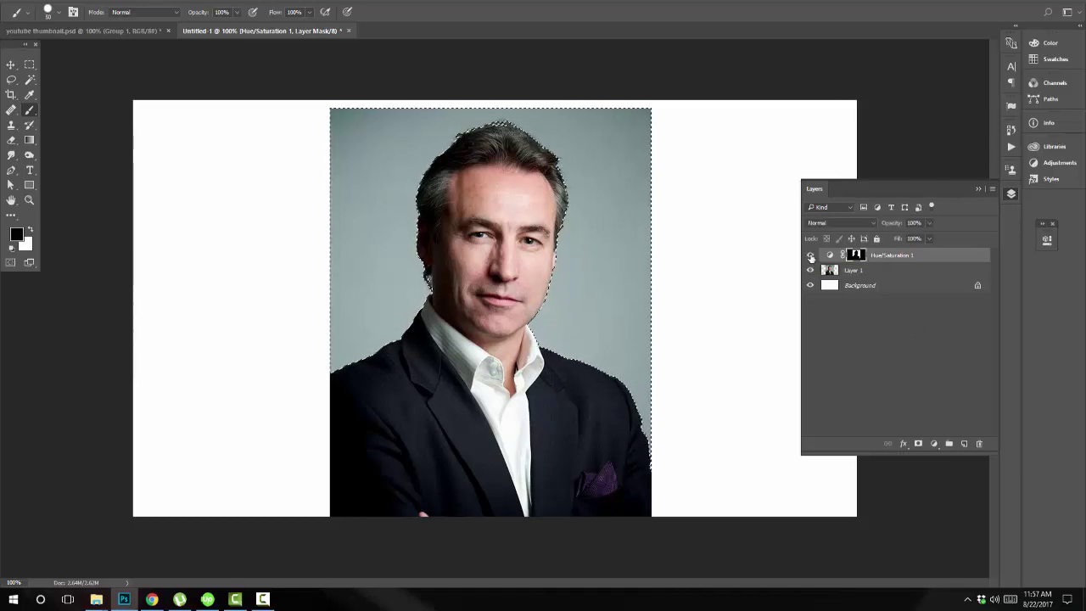
Duplicate Layer 1 within the same document, keeping the name Layer 1 copy
{"action": "left_click", "coordinate": [858, 272]}
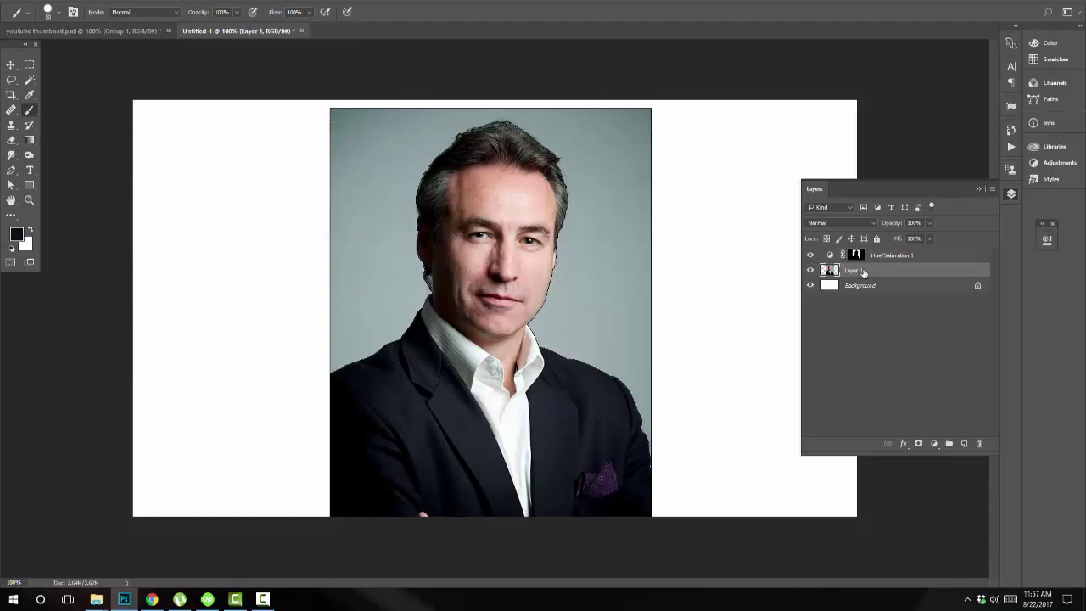
{"action": "right_click", "coordinate": [864, 273]}
{"action": "left_click", "coordinate": [913, 111]}
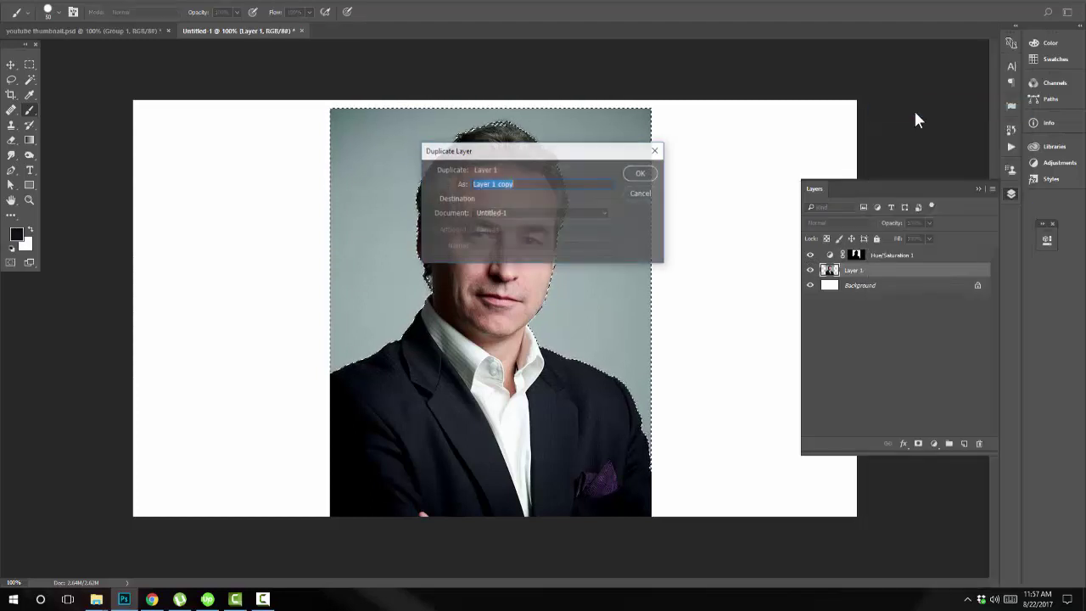
{"action": "left_click", "coordinate": [640, 173]}
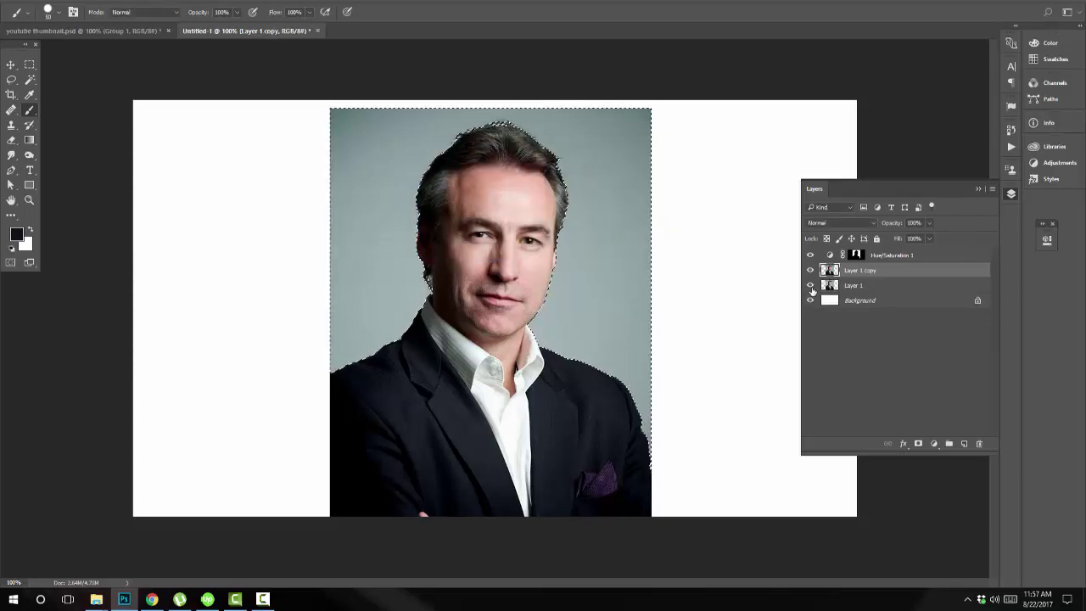
Hide the original Layer 1, delete the selected gray backdrop from Layer 1 copy and drop the selection
{"action": "key", "text": "ctrl+d"}
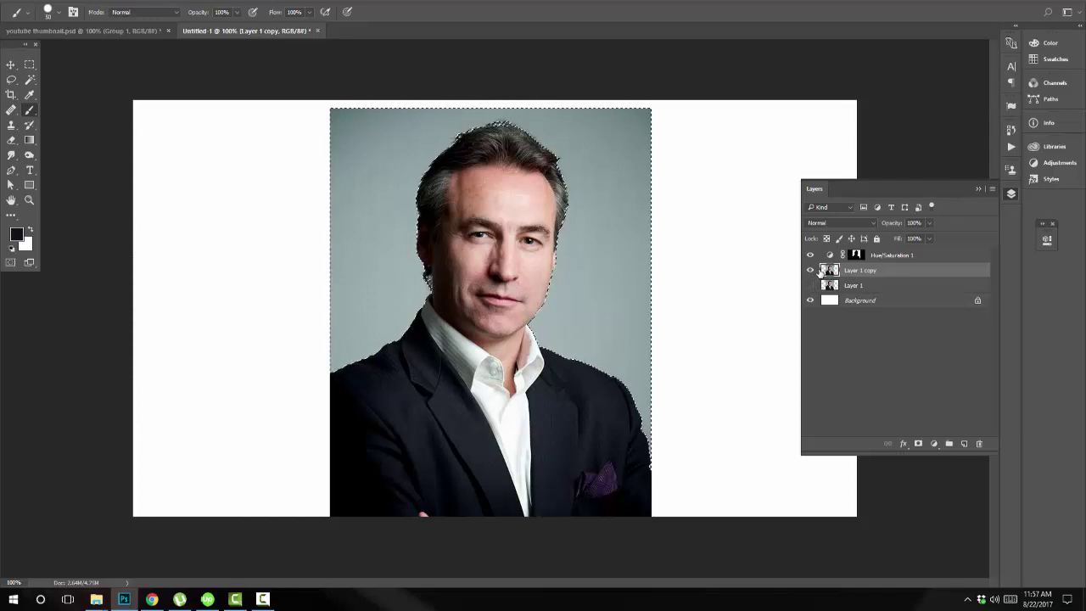
{"action": "left_click", "coordinate": [819, 271], "text": "ctrl"}
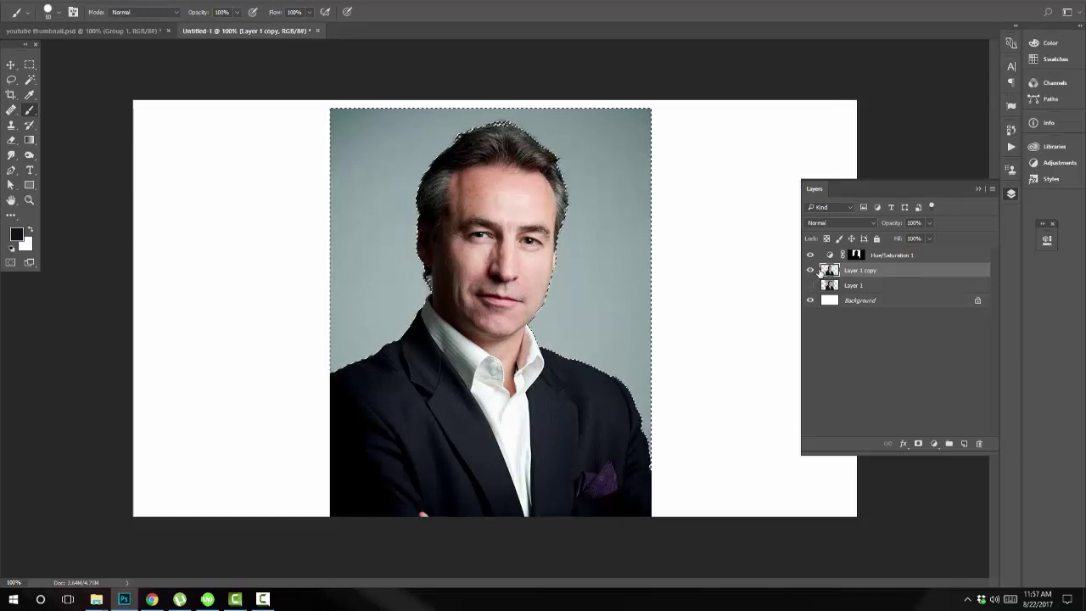
{"action": "key", "text": "Delete"}
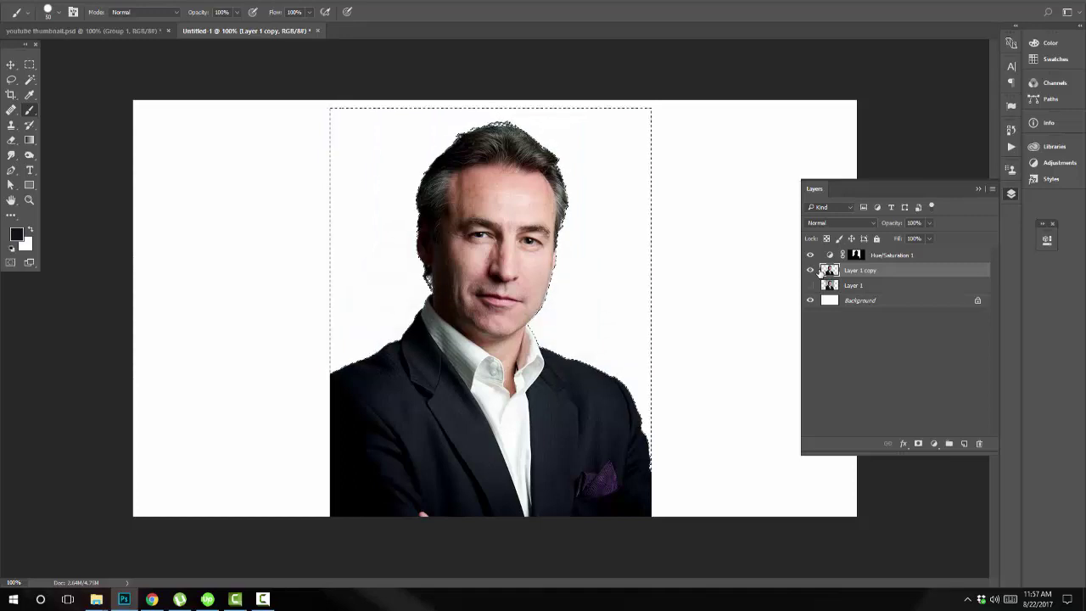
{"action": "key", "text": "ctrl+d"}
Flip the cut-out man on Layer 1 copy horizontally
{"action": "key", "text": "v"}
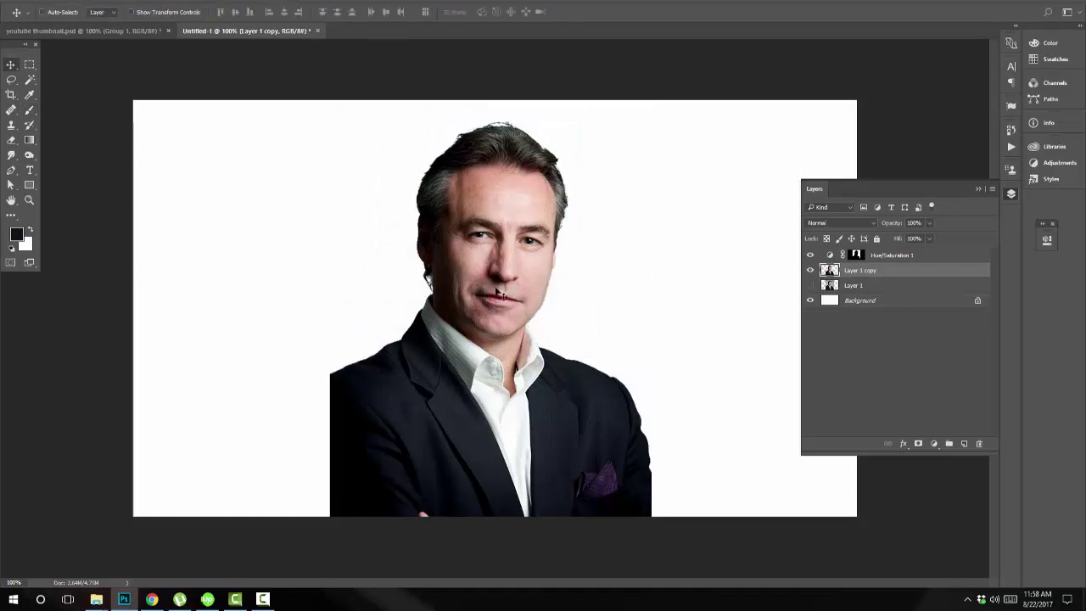
{"action": "key", "text": "ctrl"}
{"action": "key", "text": "ctrl+t"}
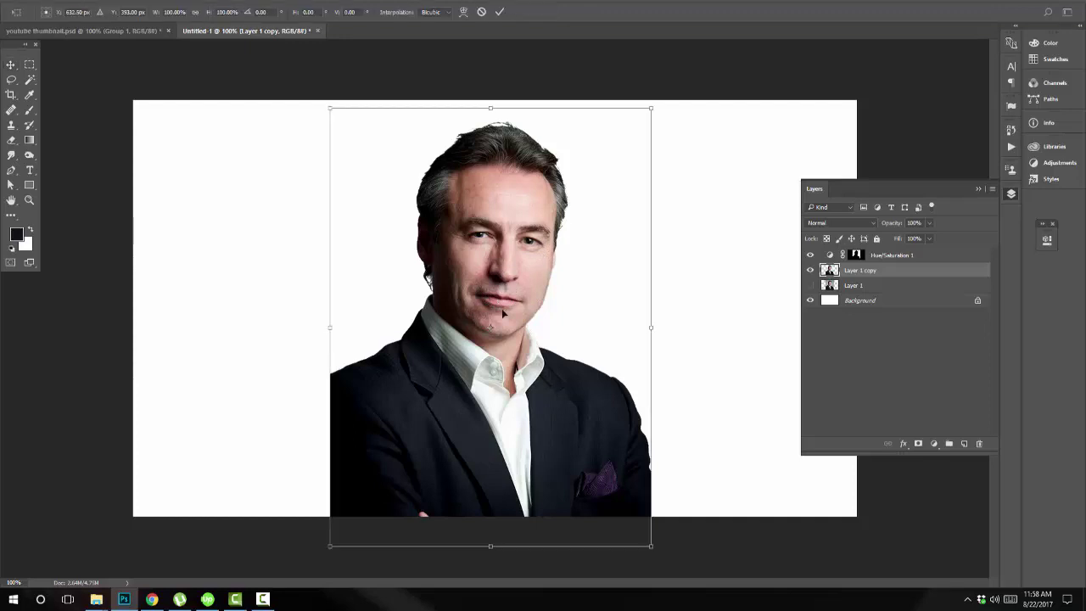
{"action": "right_click", "coordinate": [502, 309]}
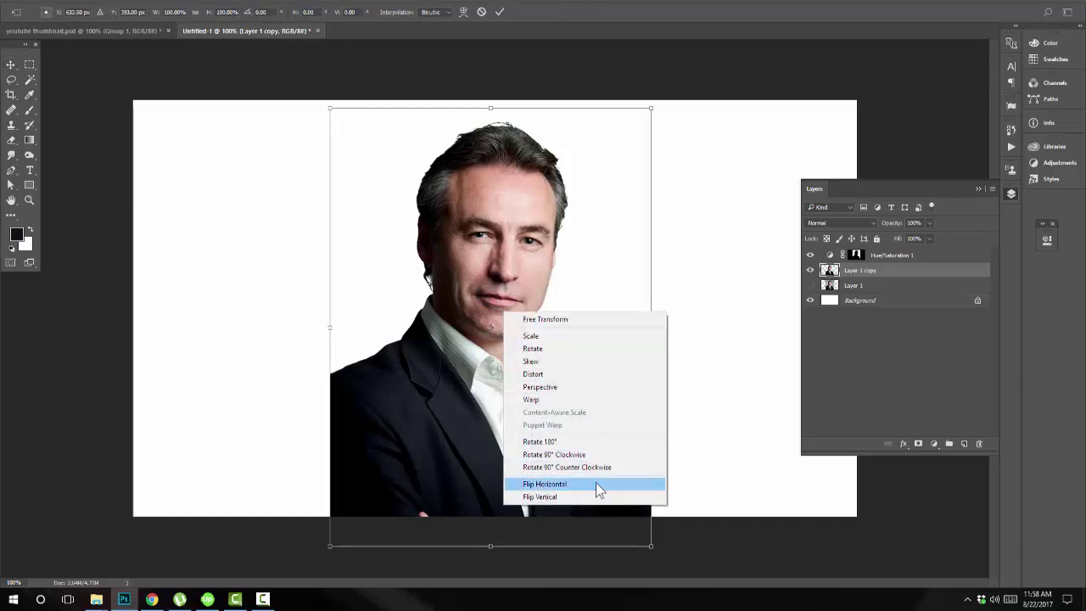
{"action": "left_click", "coordinate": [596, 484]}
{"action": "key", "text": "Return"}
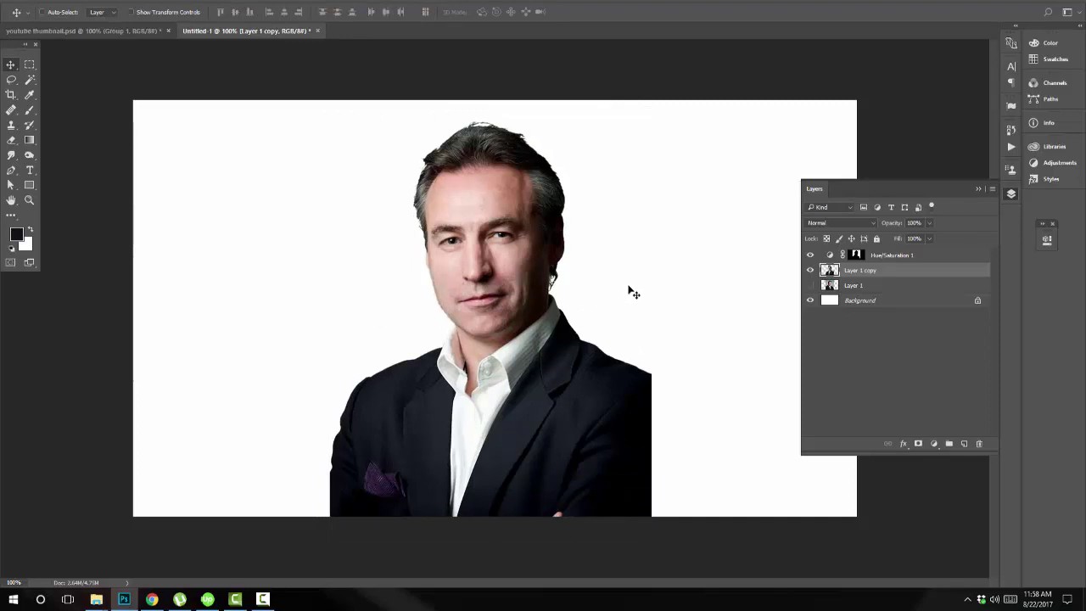
Move the cut-out man to the right edge of the canvas, keeping his body against the bottom edge
{"action": "key", "text": "Tab"}
{"action": "left_click_drag", "start_coordinate": [585, 282], "coordinate": [784, 276]}
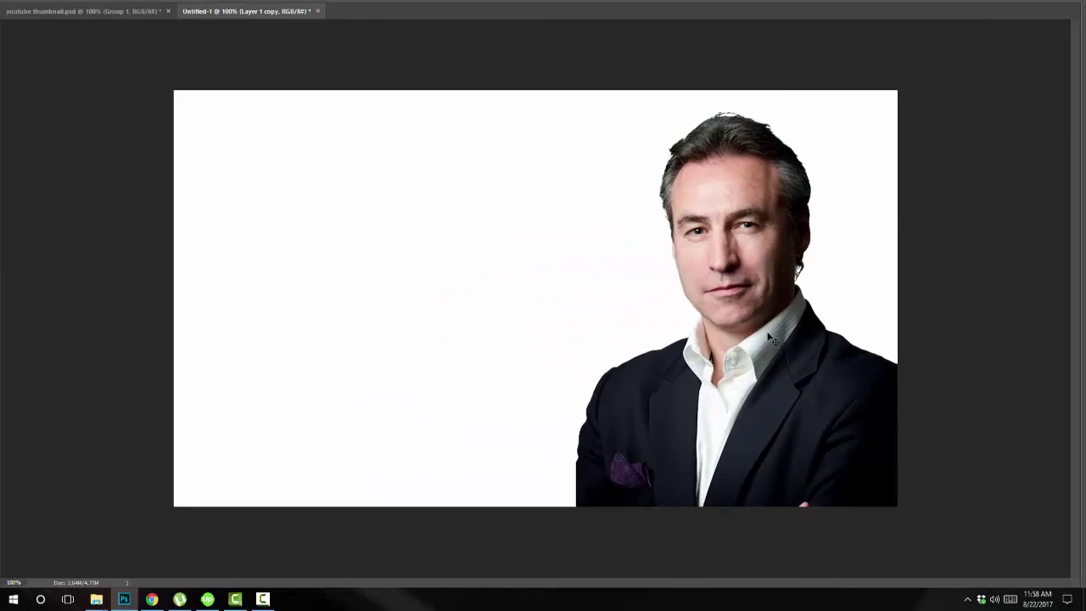
{"action": "key", "text": "Tab"}
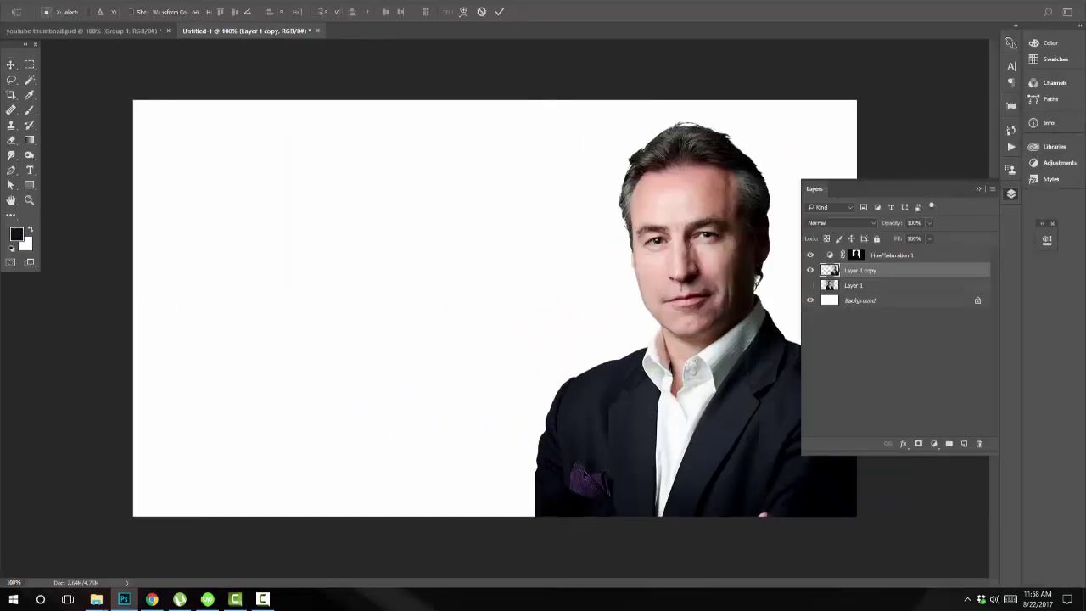
{"action": "key", "text": "ctrl+t"}
{"action": "key", "text": "Return"}
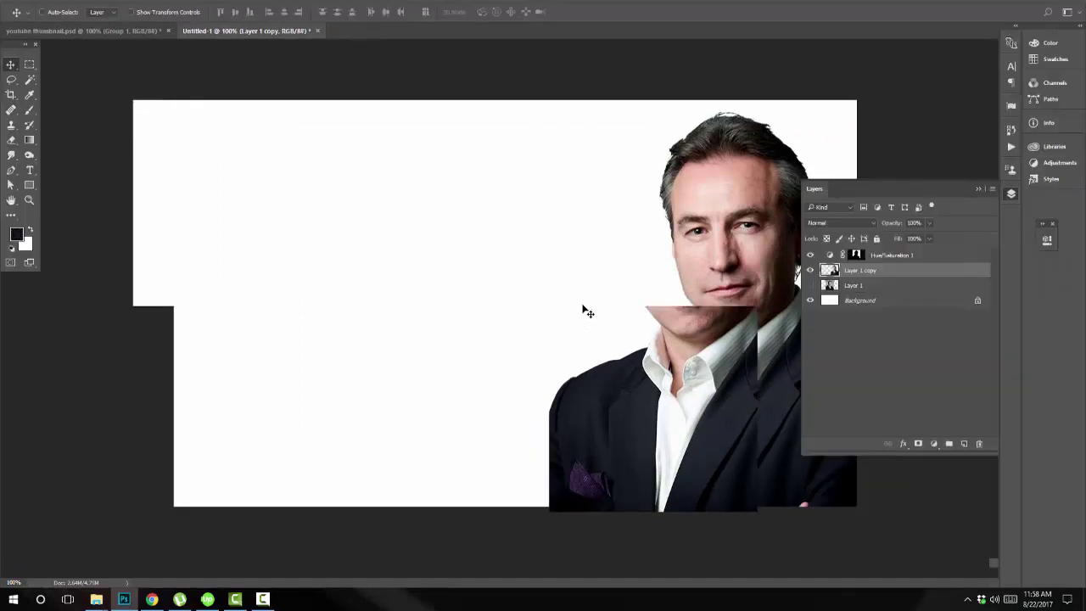
Select the white Background layer and unlock it into a regular layer
{"action": "right_click", "coordinate": [540, 251]}
{"action": "left_click", "coordinate": [564, 255]}
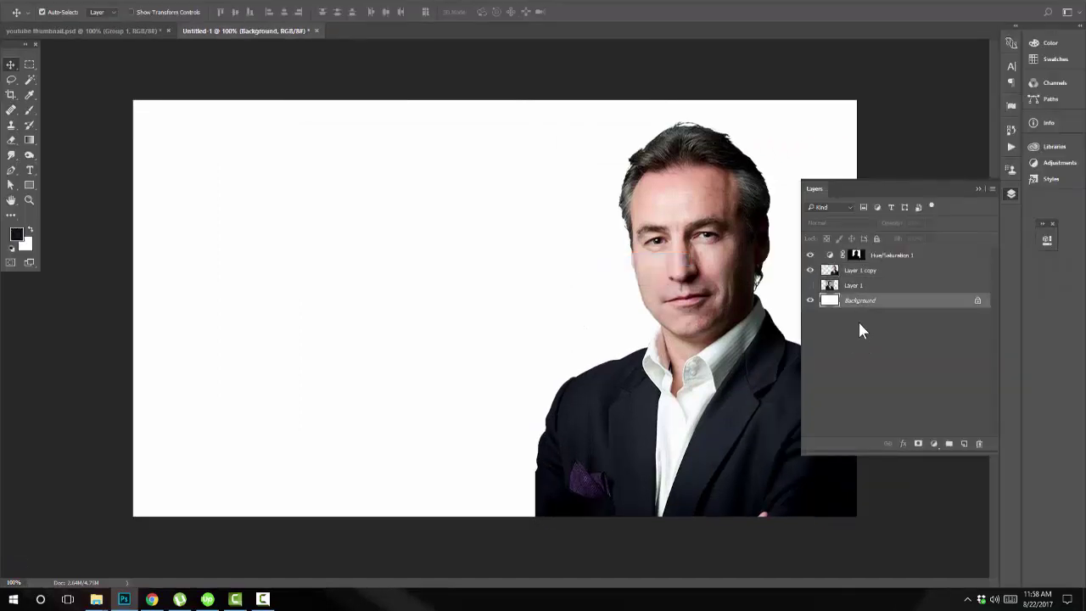
{"action": "left_click", "coordinate": [979, 303]}
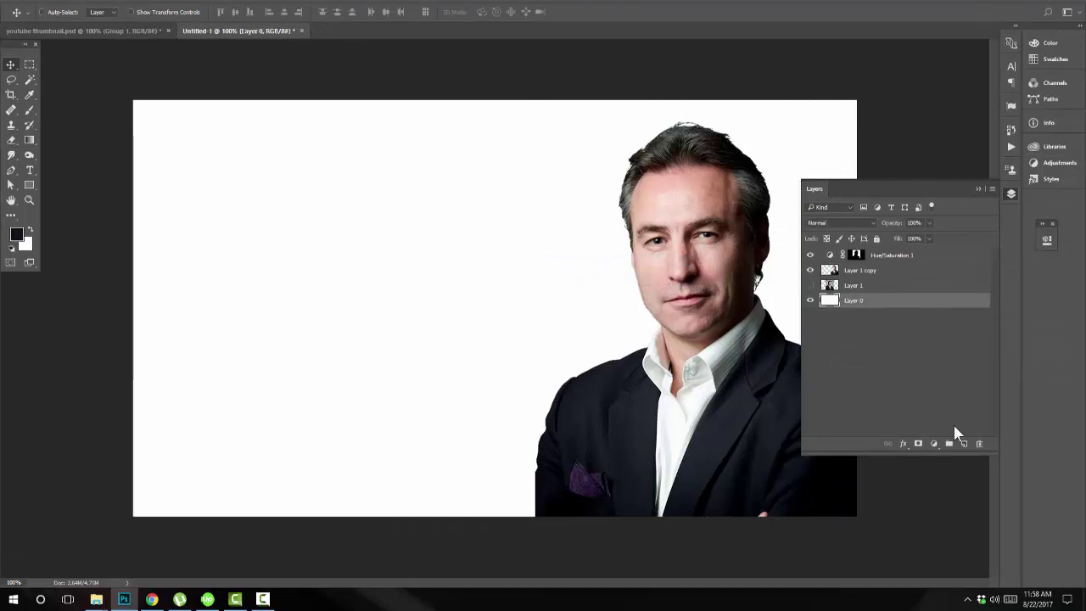
Add a Gradient Overlay to the unlocked background layer and load the Red, Green preset in its gradient editor
{"action": "left_click", "coordinate": [906, 445]}
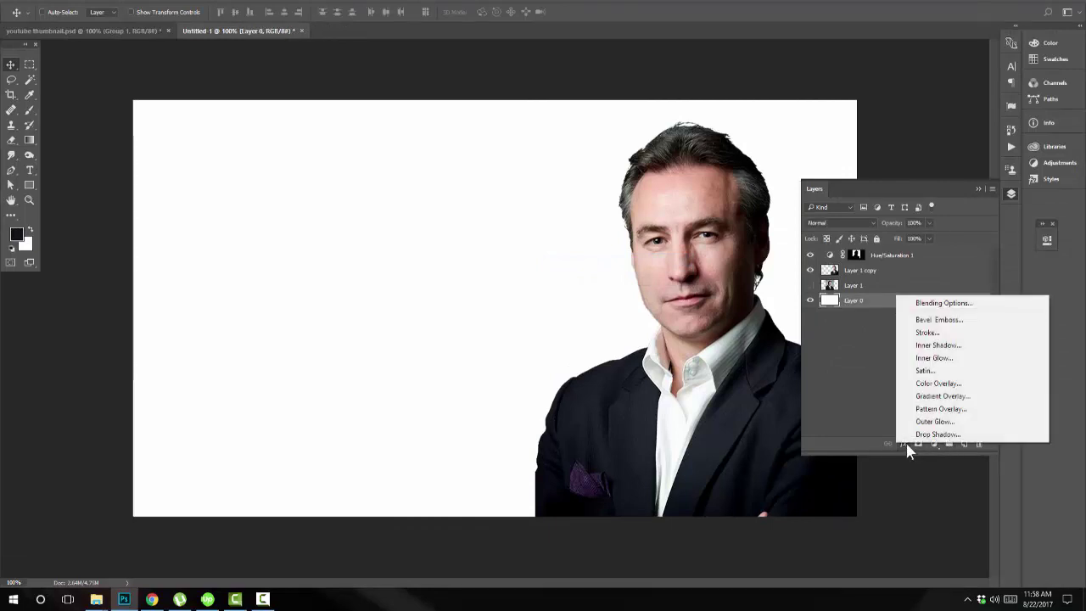
{"action": "left_click", "coordinate": [951, 393]}
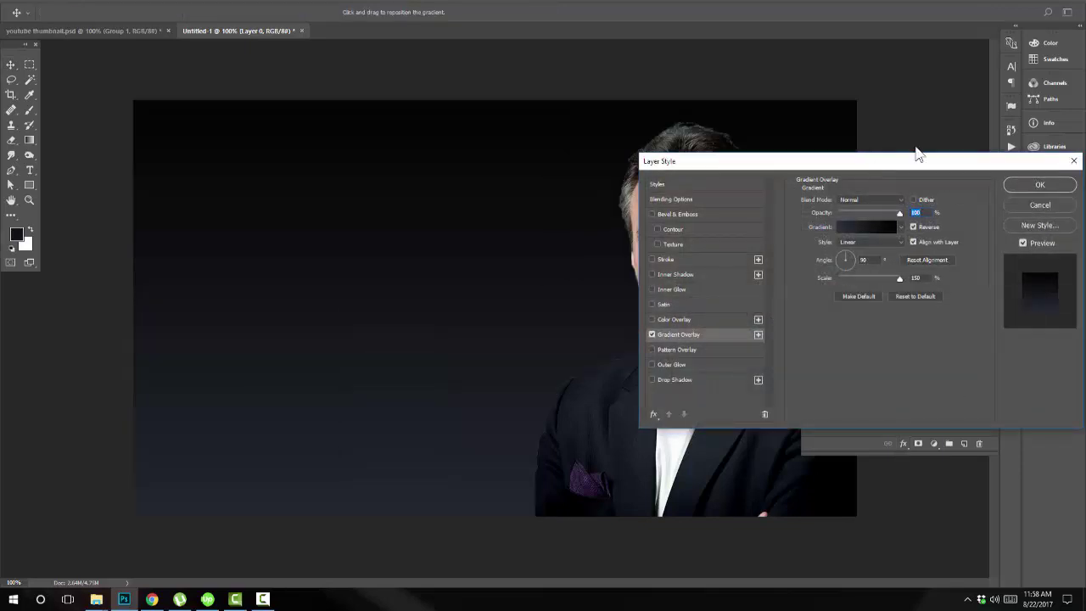
{"action": "left_click_drag", "start_coordinate": [859, 171], "coordinate": [934, 110]}
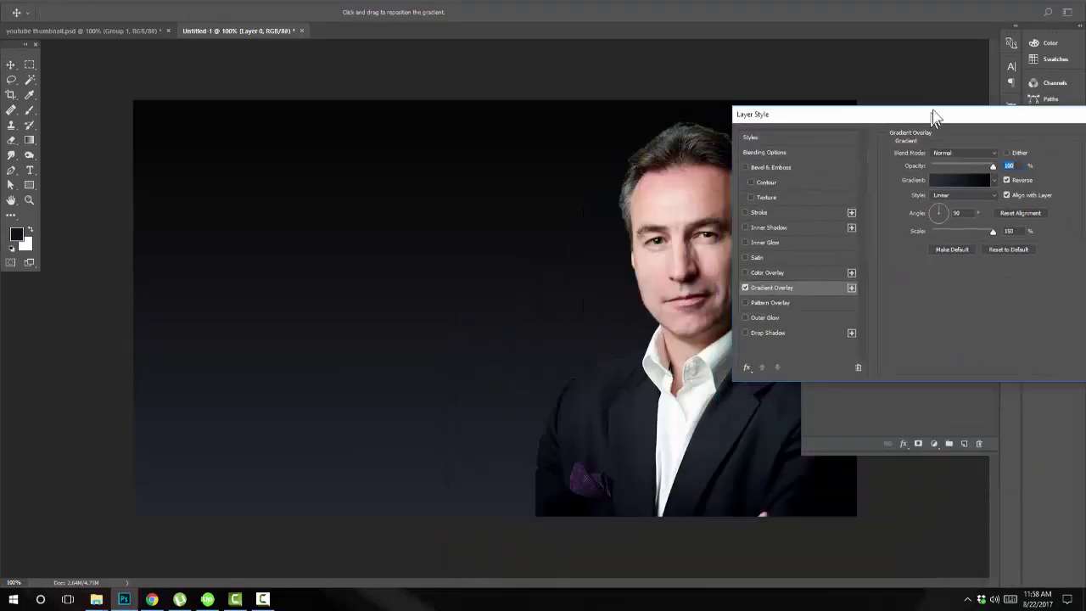
{"action": "left_click", "coordinate": [934, 172]}
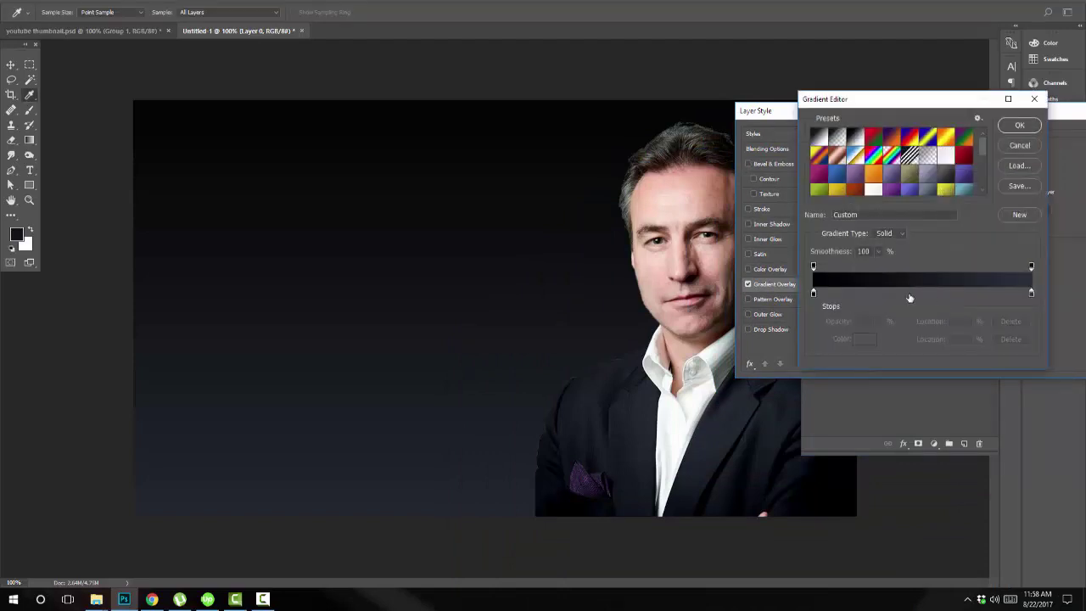
{"action": "left_click", "coordinate": [1031, 294]}
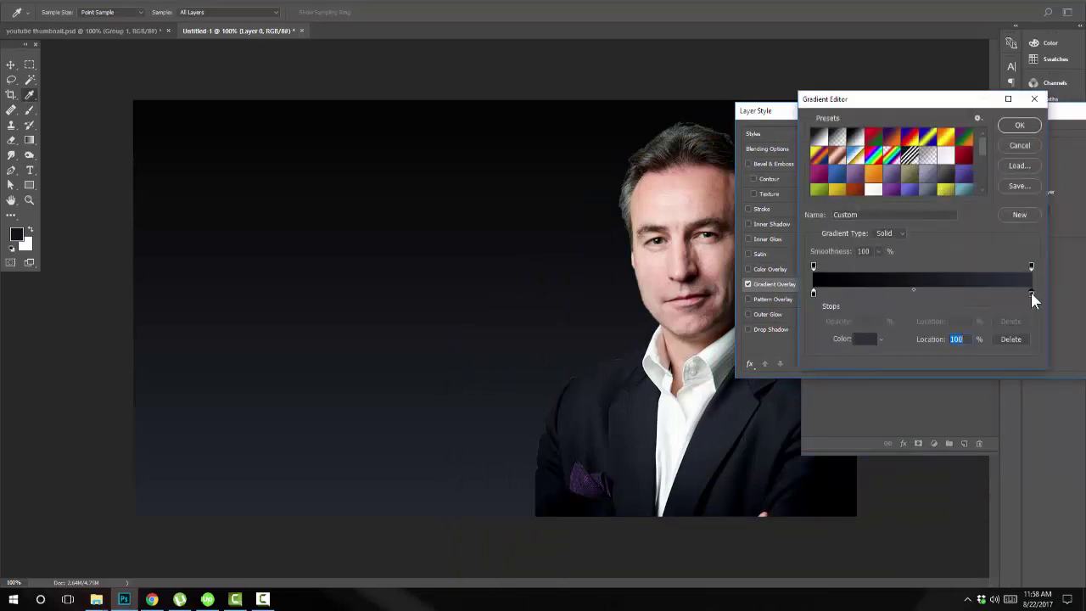
{"action": "left_click", "coordinate": [873, 137]}
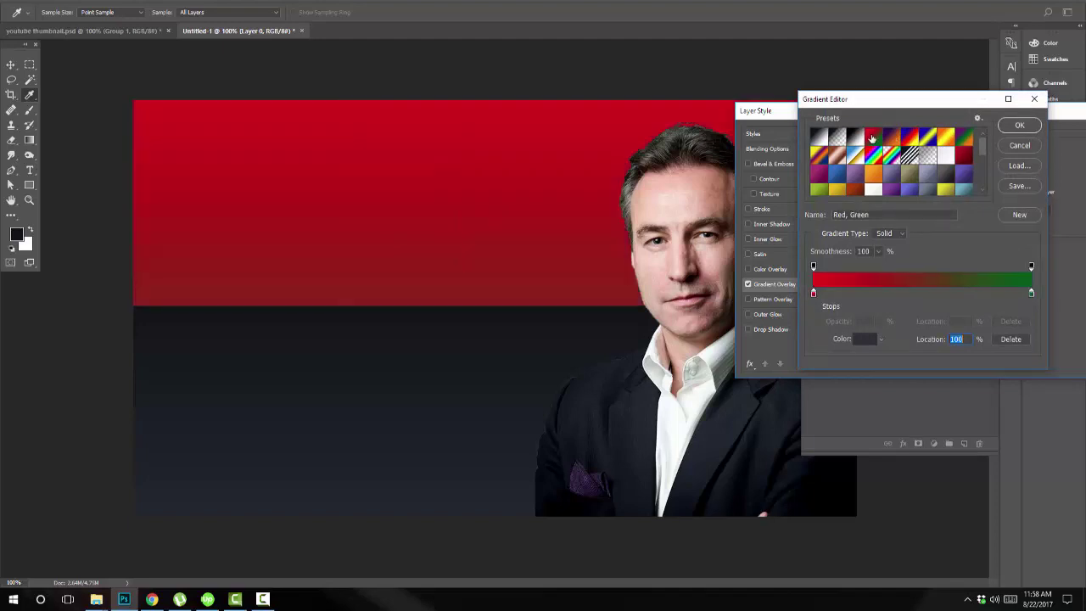
Recolor the gradient's green end stop with a dark blue sampled from the man's jacket and lightened slightly
{"action": "double_click", "coordinate": [1031, 288]}
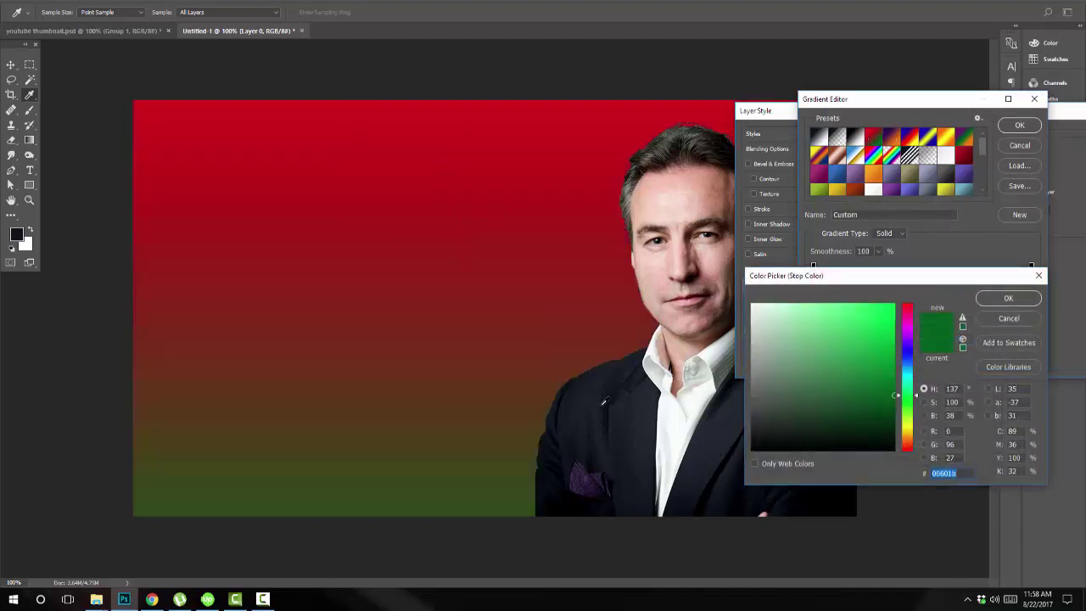
{"action": "left_click_drag", "start_coordinate": [857, 283], "coordinate": [894, 230]}
{"action": "left_click", "coordinate": [619, 397]}
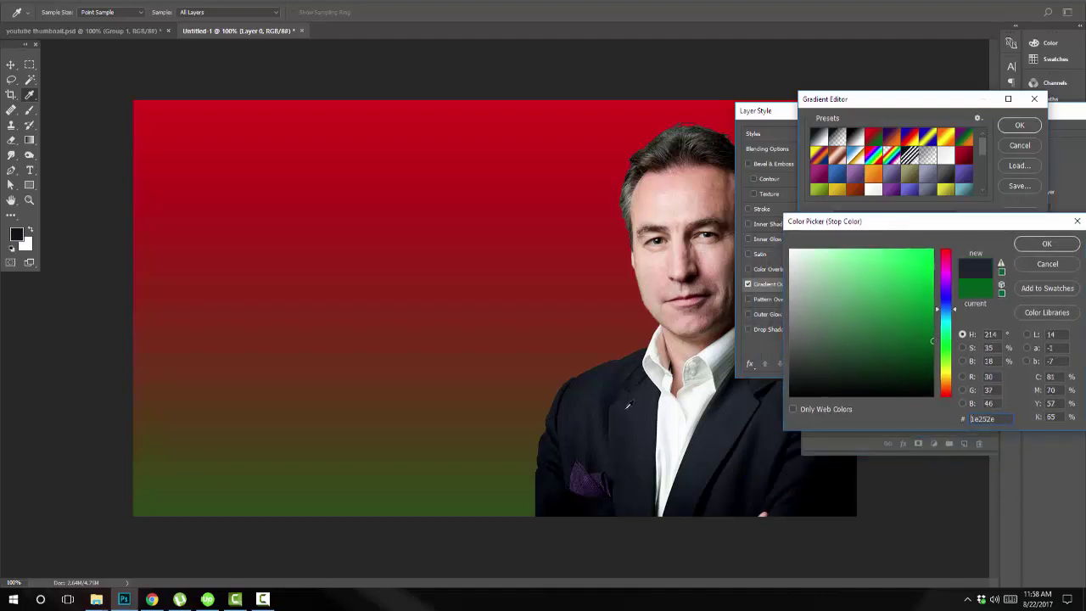
{"action": "left_click_drag", "start_coordinate": [837, 356], "coordinate": [838, 352]}
{"action": "left_click", "coordinate": [1047, 243]}
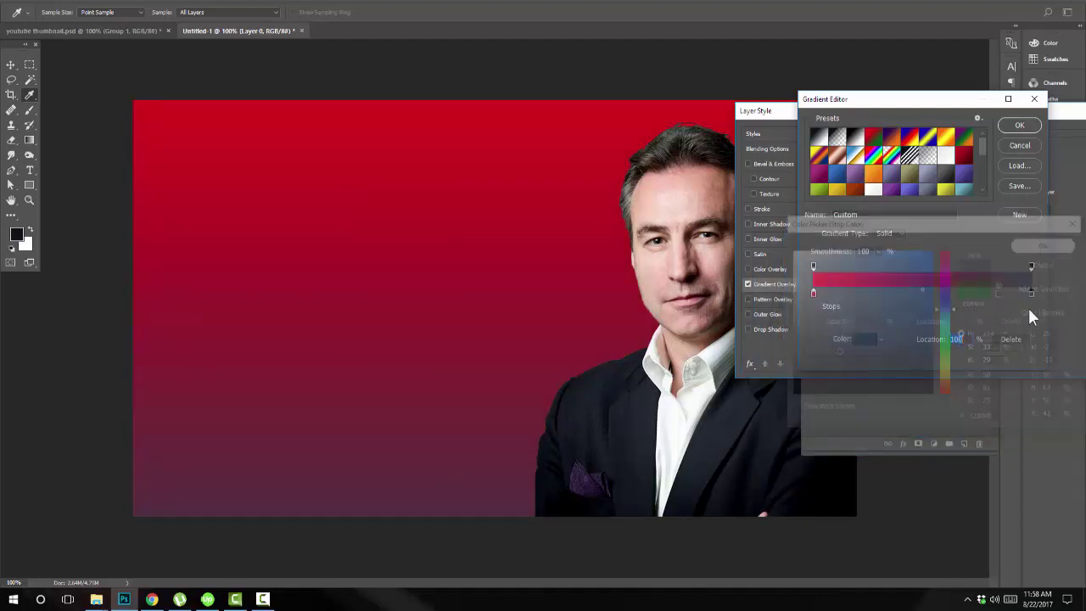
Change the gradient's red start stop to black, 000000
{"action": "double_click", "coordinate": [813, 292]}
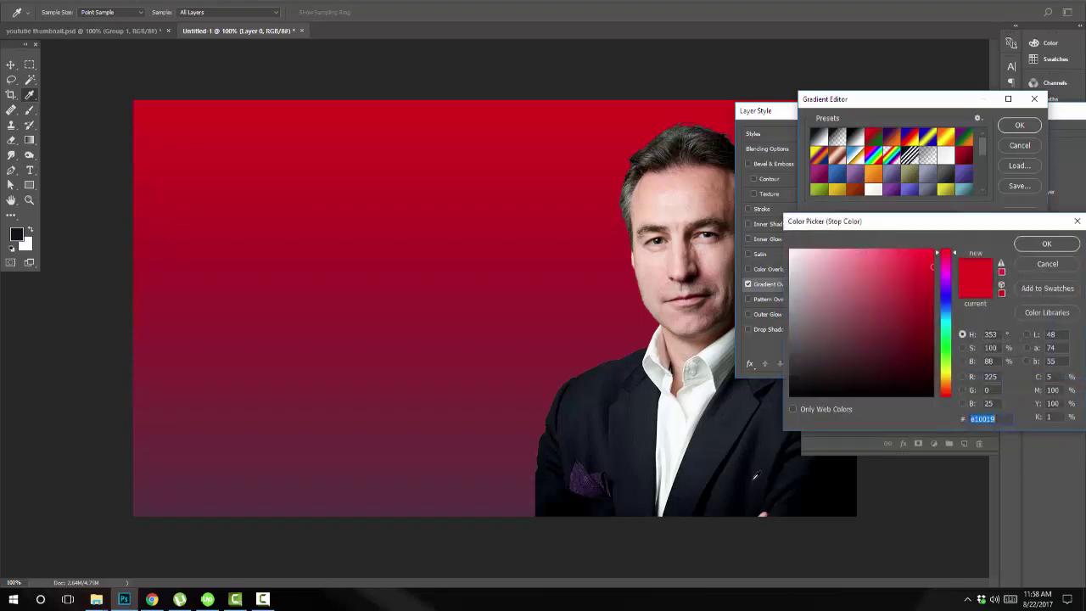
{"action": "left_click", "coordinate": [830, 485]}
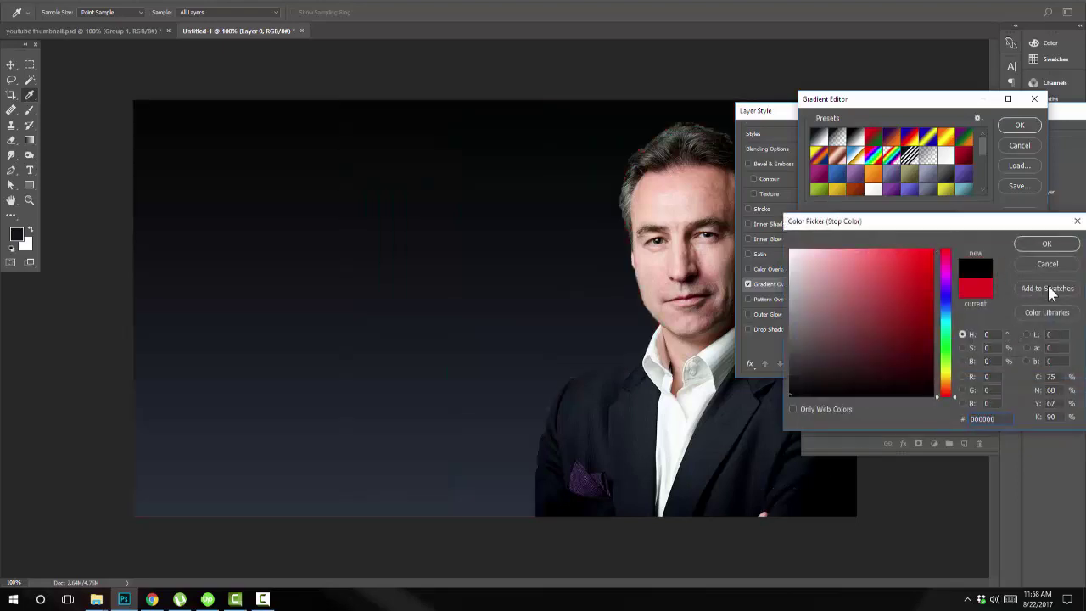
{"action": "left_click", "coordinate": [1047, 243]}
Darken the gradient's blue end stop to 252c35 and apply the Gradient Overlay to the background layer
{"action": "left_click", "coordinate": [1030, 292]}
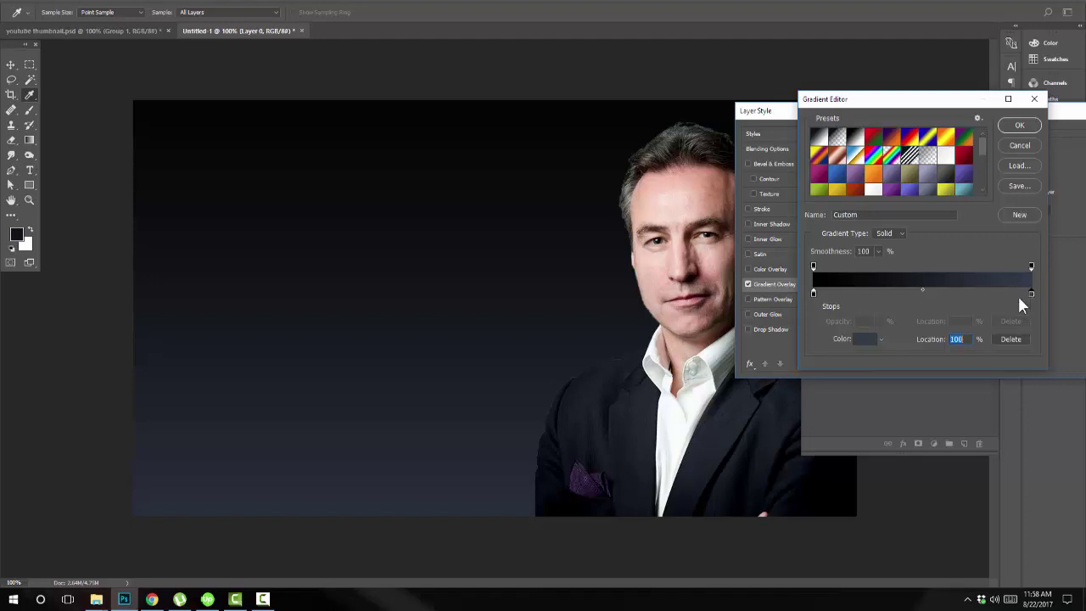
{"action": "double_click", "coordinate": [1030, 293]}
{"action": "left_click", "coordinate": [825, 369]}
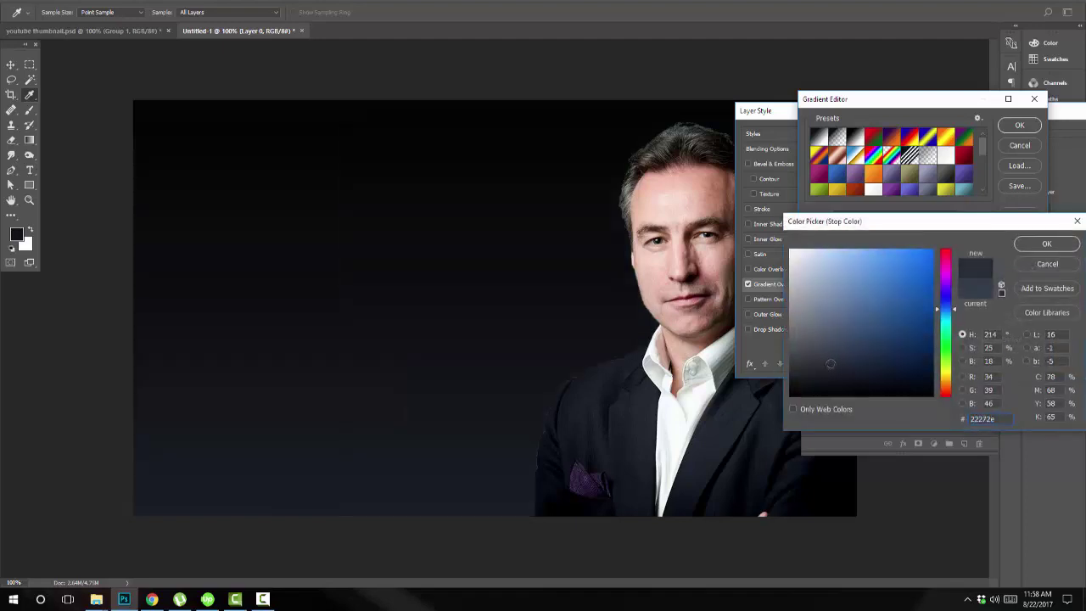
{"action": "left_click", "coordinate": [831, 363]}
{"action": "left_click", "coordinate": [1046, 244]}
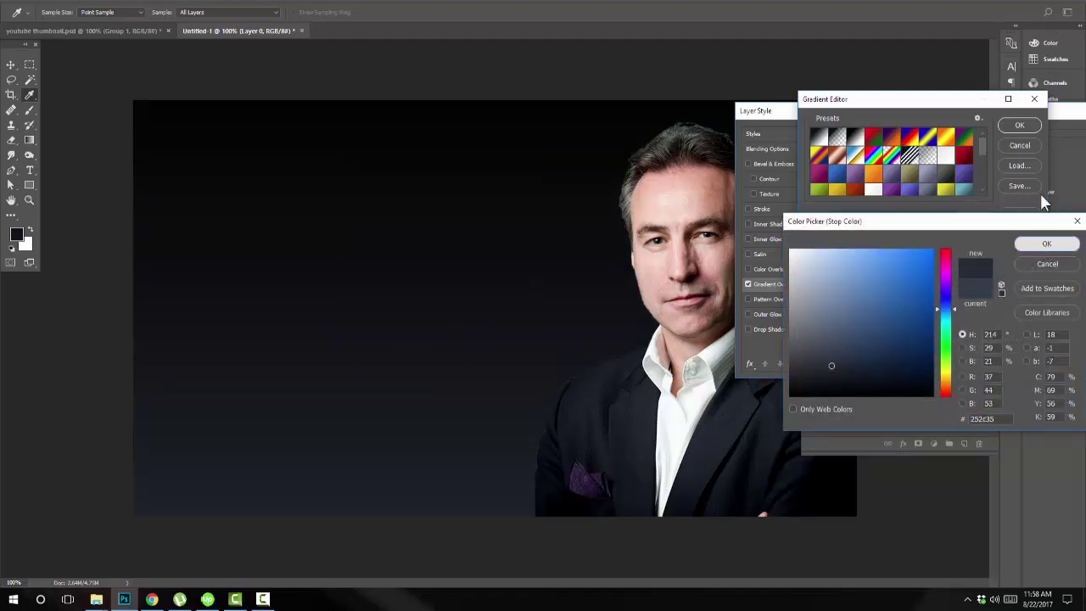
{"action": "left_click", "coordinate": [1020, 125]}
{"action": "left_click", "coordinate": [973, 146]}
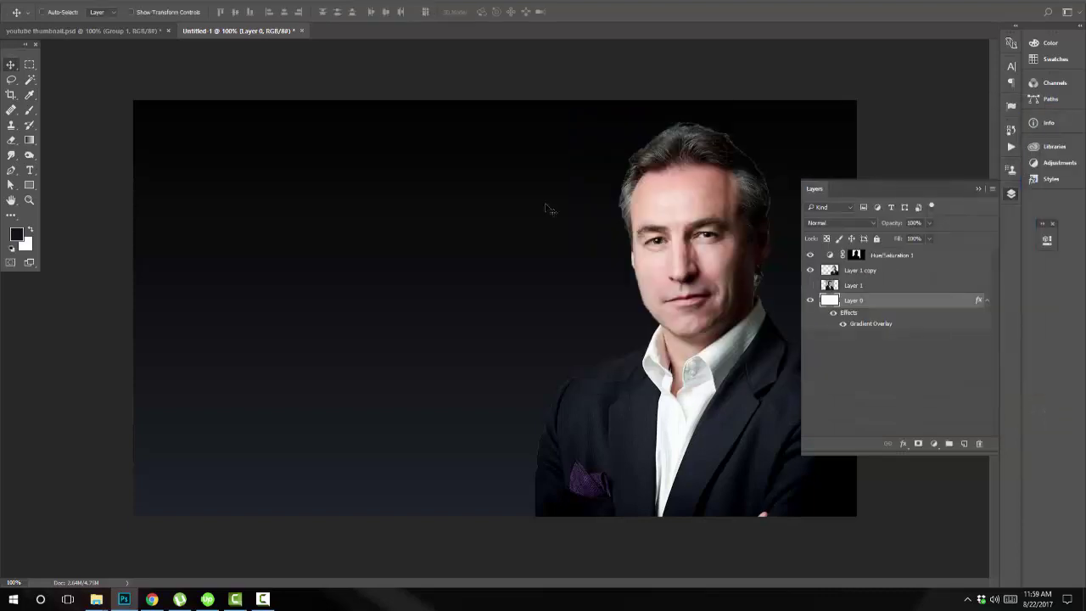
Make the man's cutout layer active and examine his edges against the dark gradient background
{"action": "left_click_drag", "start_coordinate": [838, 189], "coordinate": [879, 180]}
{"action": "right_click", "coordinate": [703, 220]}
{"action": "left_click", "coordinate": [722, 226]}
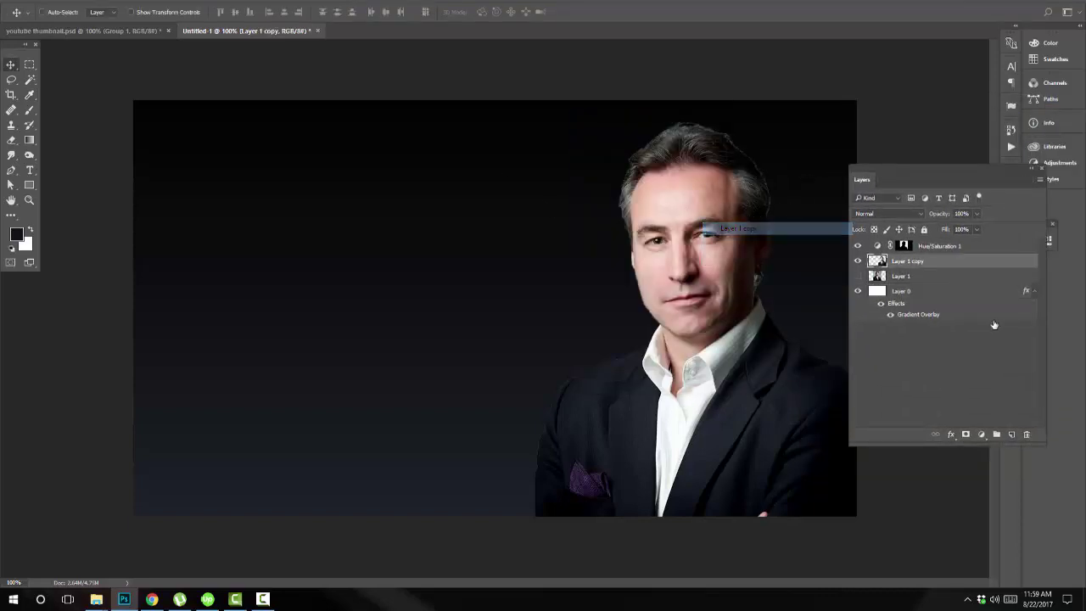
{"action": "right_click", "coordinate": [696, 247]}
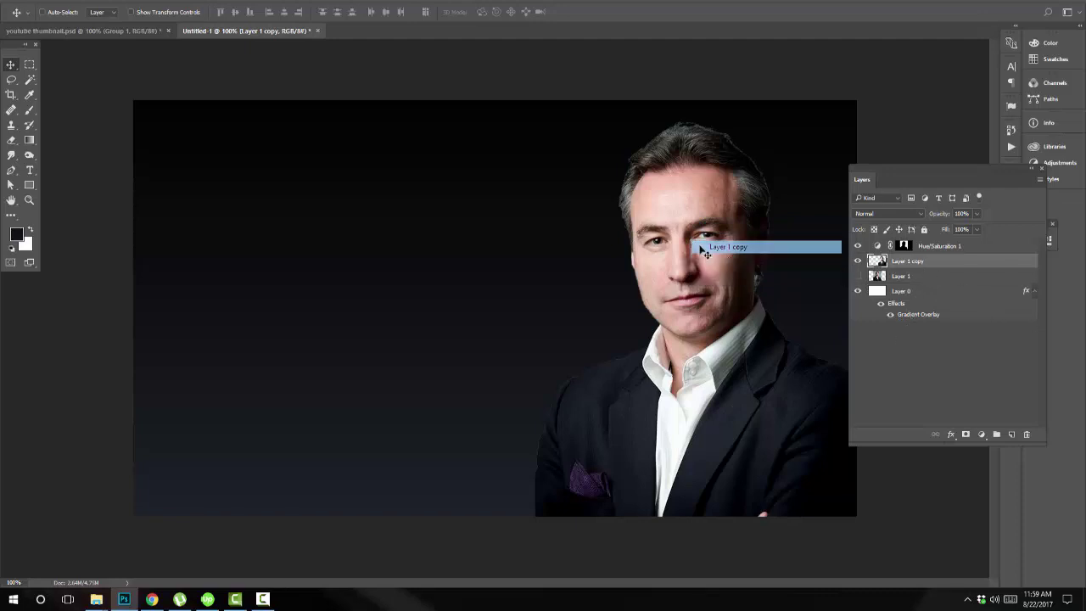
{"action": "left_click", "coordinate": [704, 243]}
{"action": "scroll", "coordinate": [777, 199], "scroll_direction": "up", "scroll_amount": 3}
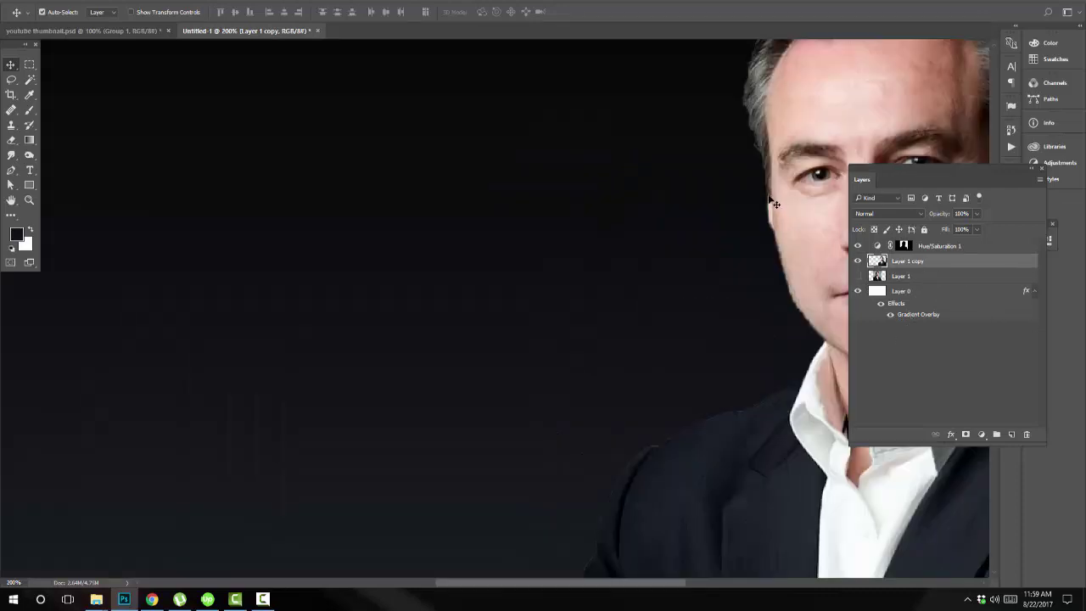
{"action": "scroll", "coordinate": [603, 163], "scroll_direction": "down", "scroll_amount": 2}
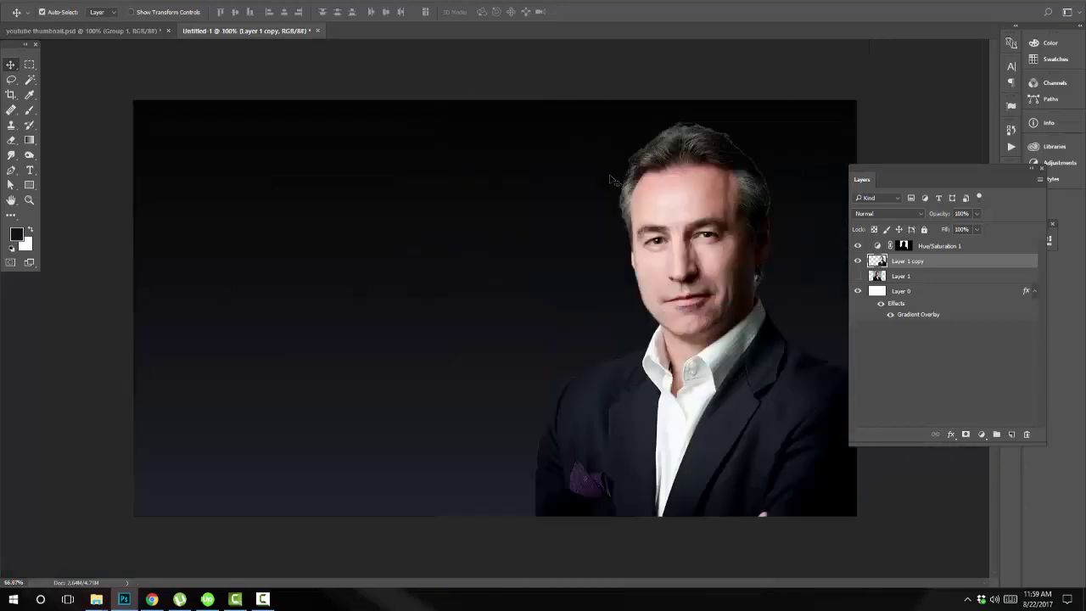
{"action": "scroll", "coordinate": [773, 367], "scroll_direction": "up", "scroll_amount": 1}
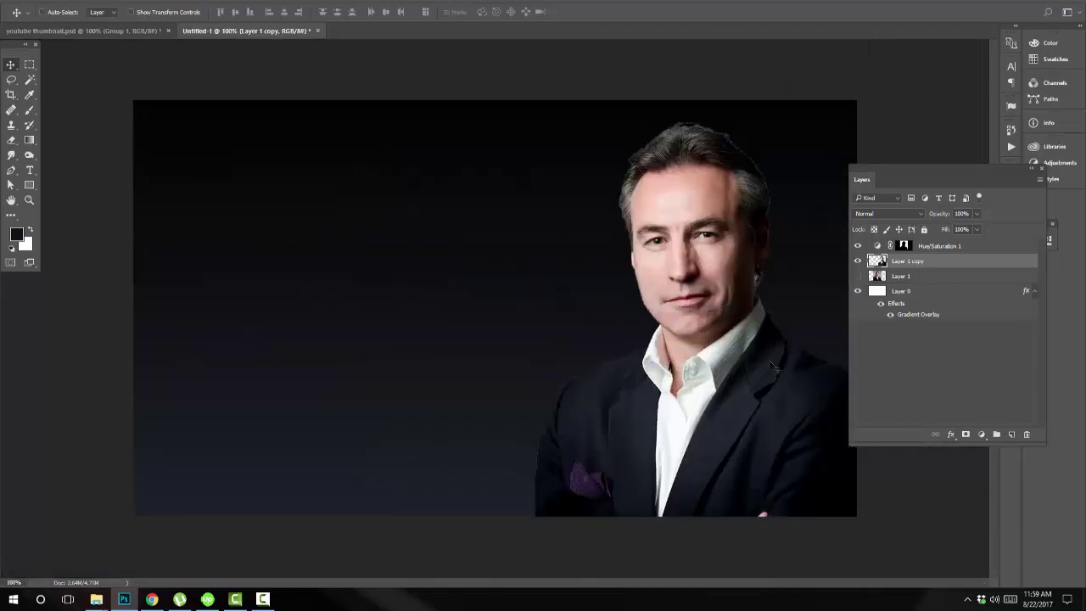
Add a white Outer Glow to the man's cutout layer and lower its spread for a softer edge
{"action": "left_click", "coordinate": [951, 434]}
{"action": "left_click", "coordinate": [970, 556]}
{"action": "left_click_drag", "start_coordinate": [654, 124], "coordinate": [670, 189]}
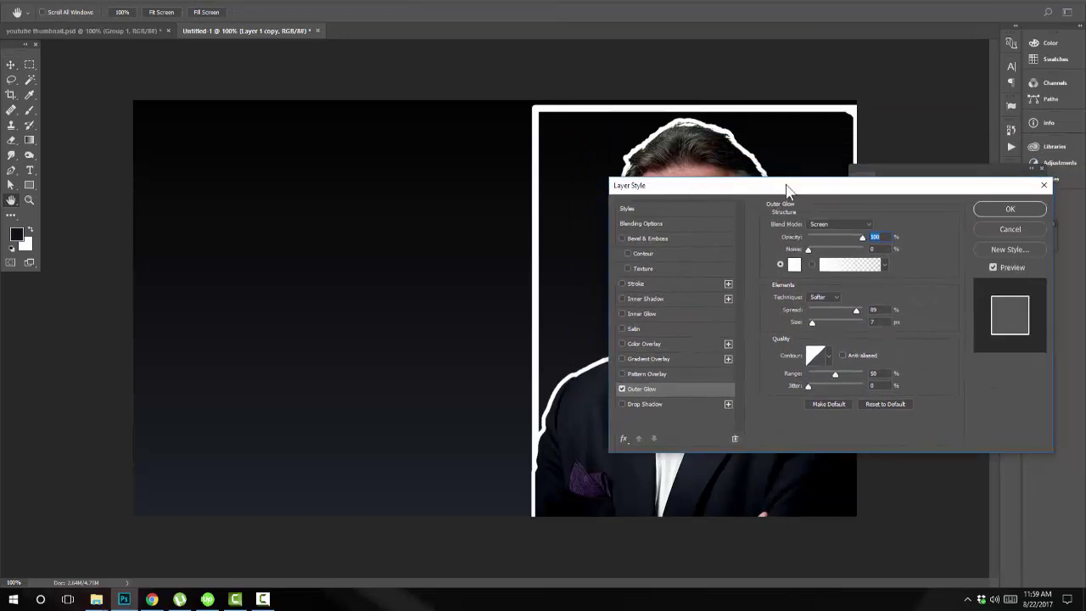
{"action": "left_click_drag", "start_coordinate": [763, 196], "coordinate": [206, 149]}
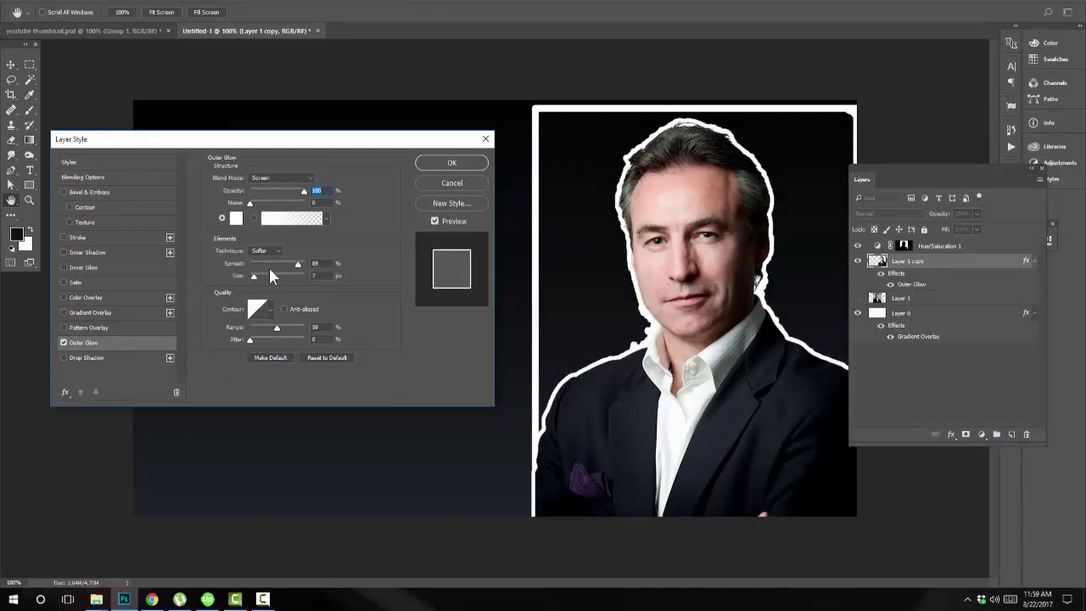
{"action": "mouse_move", "coordinate": [268, 265]}
{"action": "left_mouse_down"}
{"action": "mouse_move", "coordinate": [248, 262]}
{"action": "mouse_move", "coordinate": [255, 276]}
{"action": "left_mouse_up"}
{"action": "left_click", "coordinate": [257, 276]}
{"action": "left_click", "coordinate": [442, 164]}
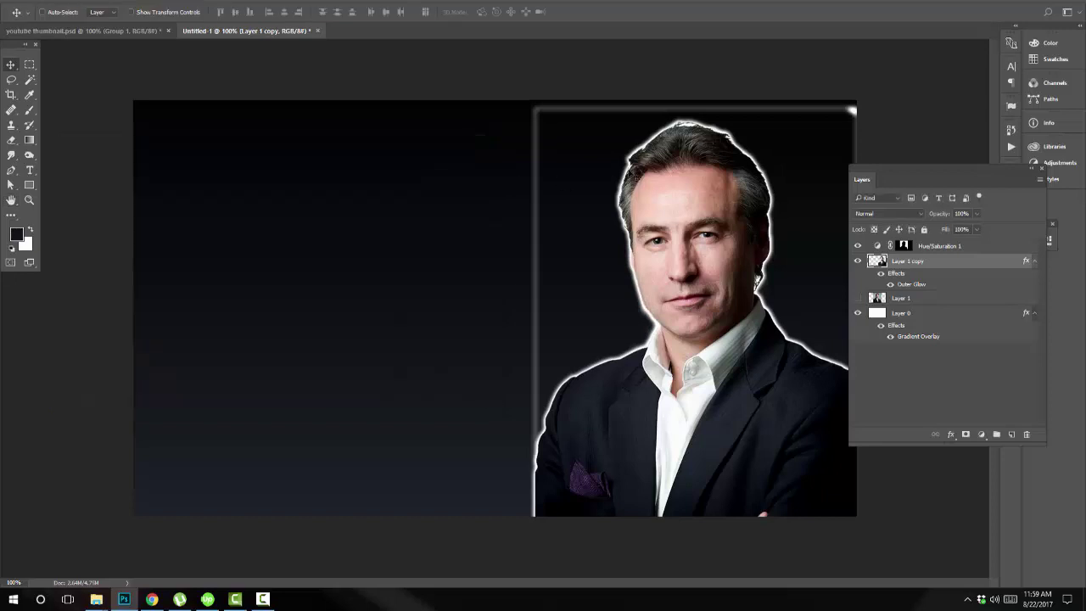
Clear the stray glow strip above the man and erase the upper part of the vertical glow line beside him
{"action": "key", "text": "m"}
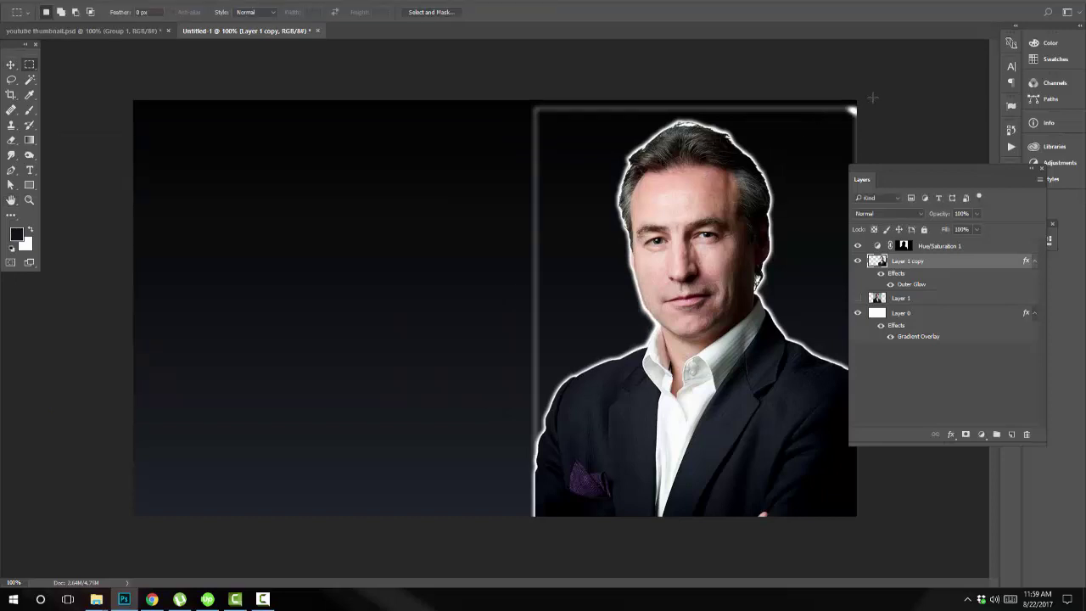
{"action": "left_click_drag", "start_coordinate": [872, 98], "coordinate": [497, 112]}
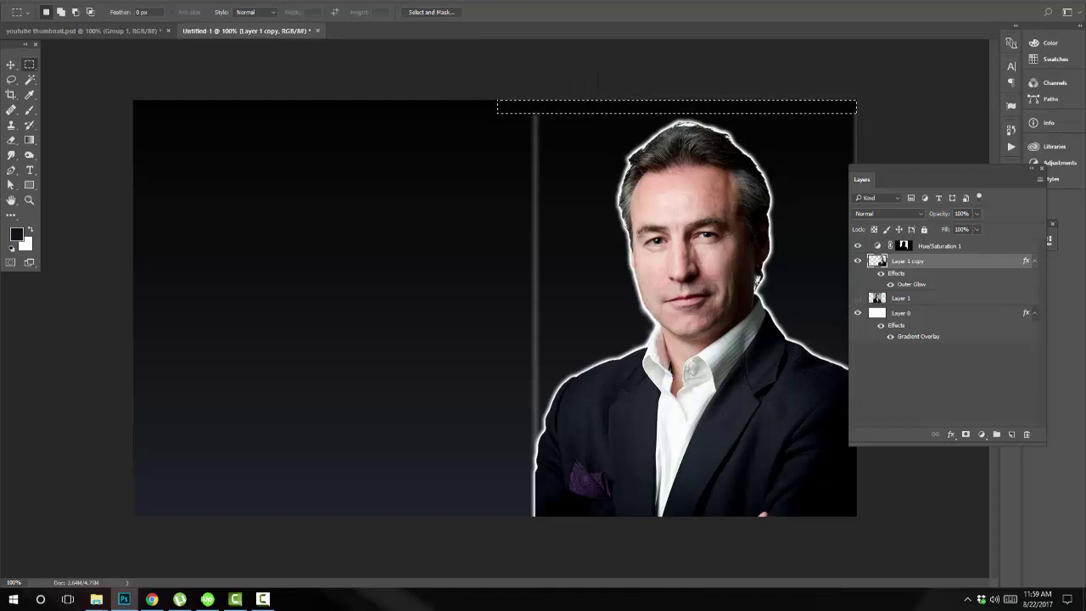
{"action": "left_click_drag", "start_coordinate": [546, 105], "coordinate": [544, 113]}
{"action": "key", "text": "ctrl+d"}
{"action": "key", "text": "e"}
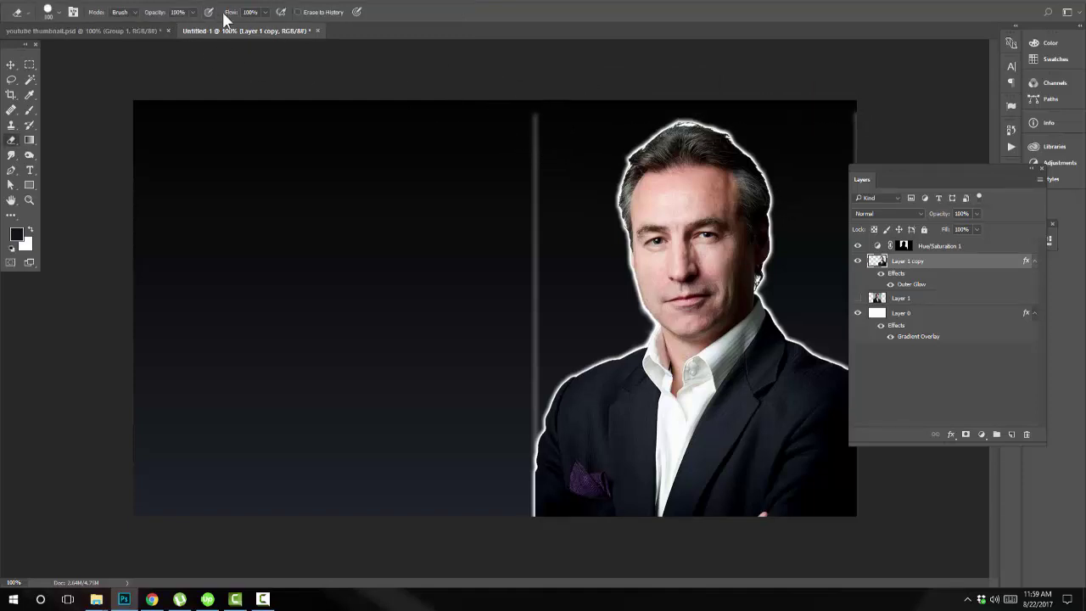
{"action": "left_click_drag", "start_coordinate": [507, 110], "coordinate": [534, 293]}
Try erasing the glow beside the man's neck with a soft 100 px brush at 0% hardness, and undo the stroke
{"action": "left_click", "coordinate": [59, 13]}
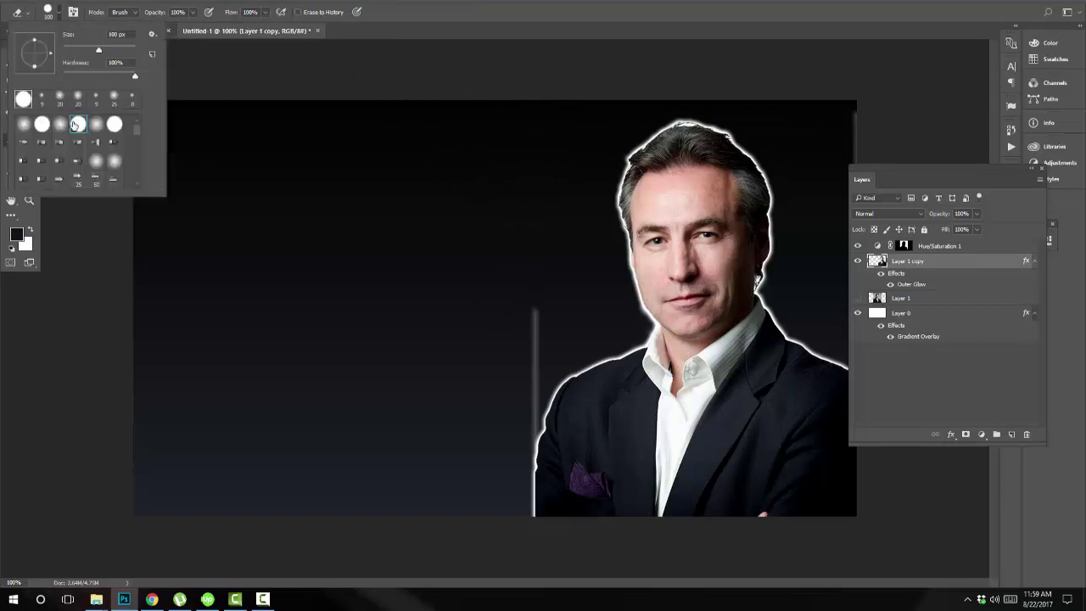
{"action": "left_click", "coordinate": [62, 125]}
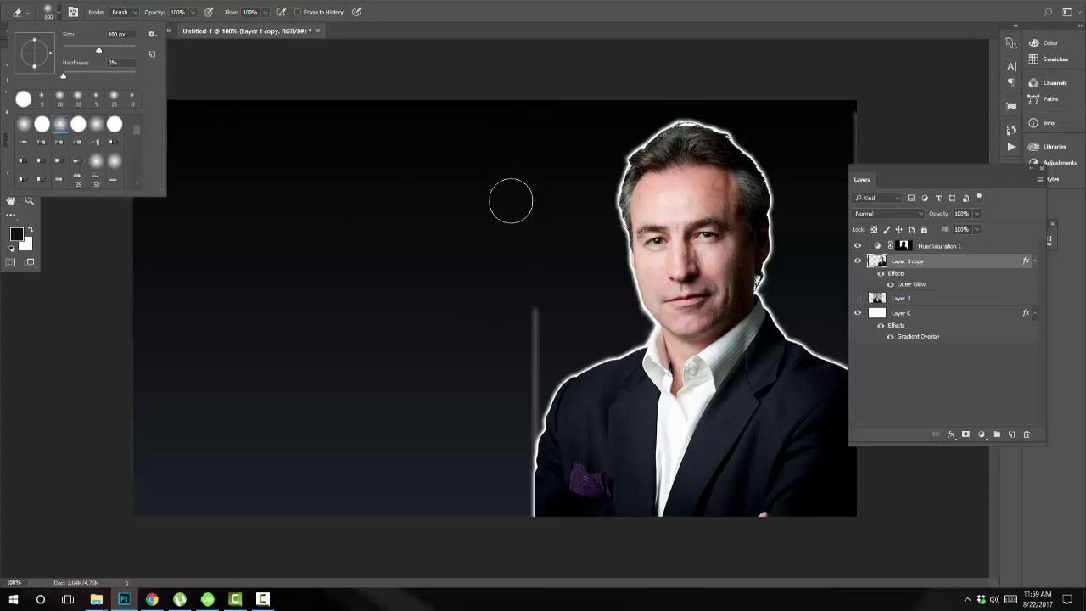
{"action": "mouse_move", "coordinate": [666, 326]}
{"action": "left_mouse_down"}
{"action": "mouse_move", "coordinate": [642, 361]}
{"action": "mouse_move", "coordinate": [652, 363]}
{"action": "left_mouse_up"}
{"action": "key", "text": "ctrl+z"}
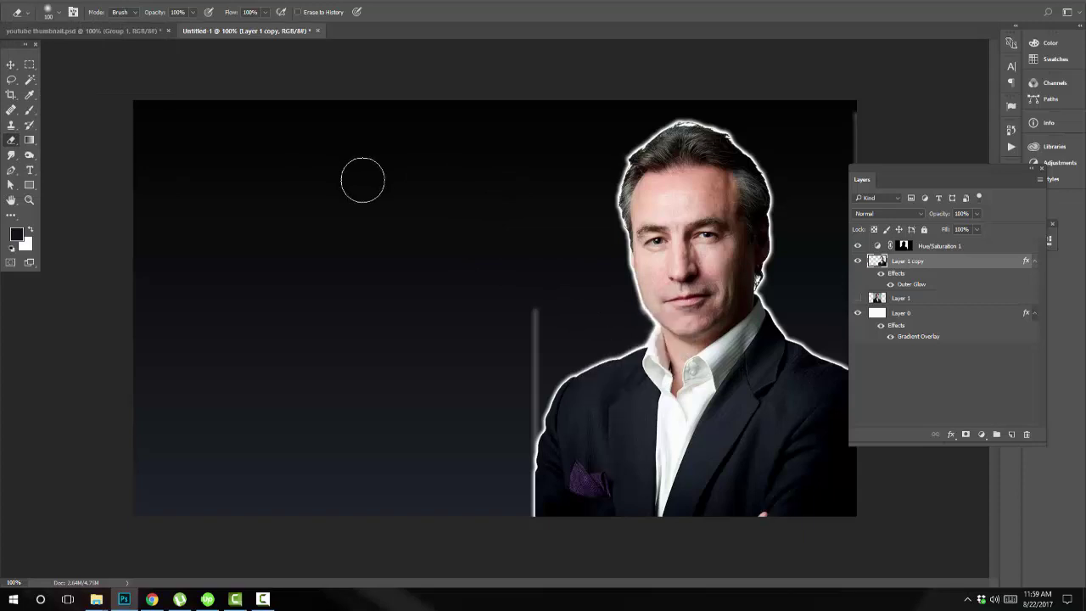
Erase the remaining stray glow line beside the man with a hard 100 px brush and check the whole canvas
{"action": "left_click", "coordinate": [50, 12]}
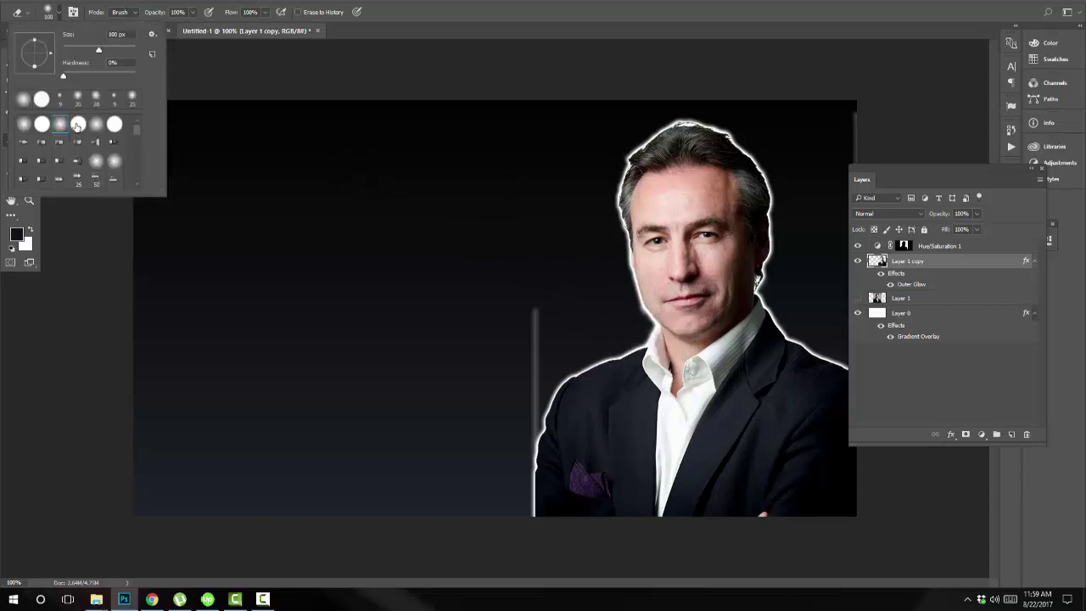
{"action": "left_click", "coordinate": [77, 125]}
{"action": "left_click", "coordinate": [513, 280]}
{"action": "left_click_drag", "start_coordinate": [526, 320], "coordinate": [503, 429]}
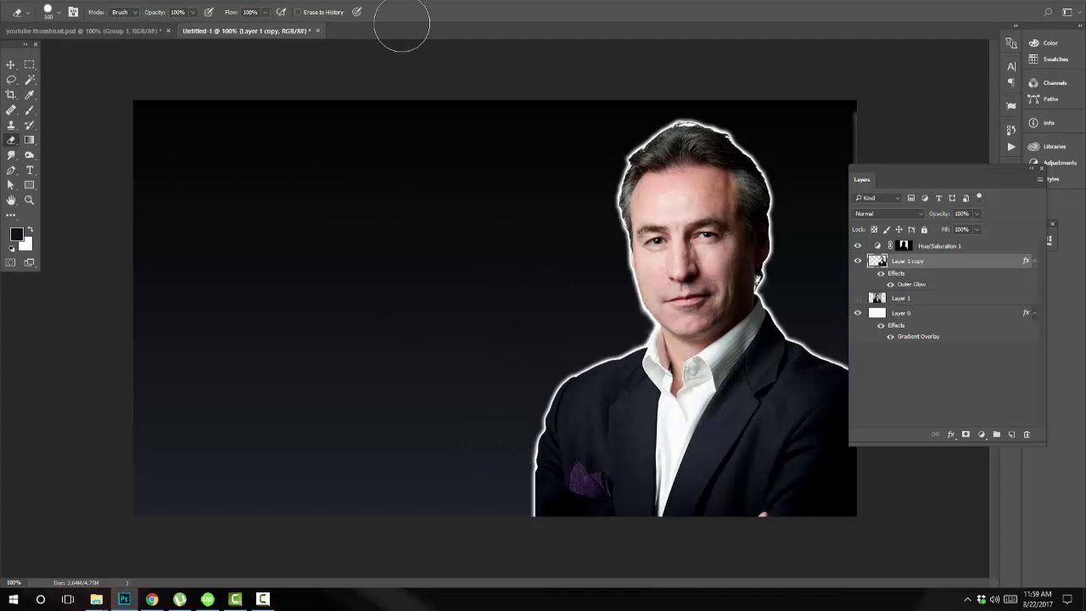
{"action": "key", "text": "Tab"}
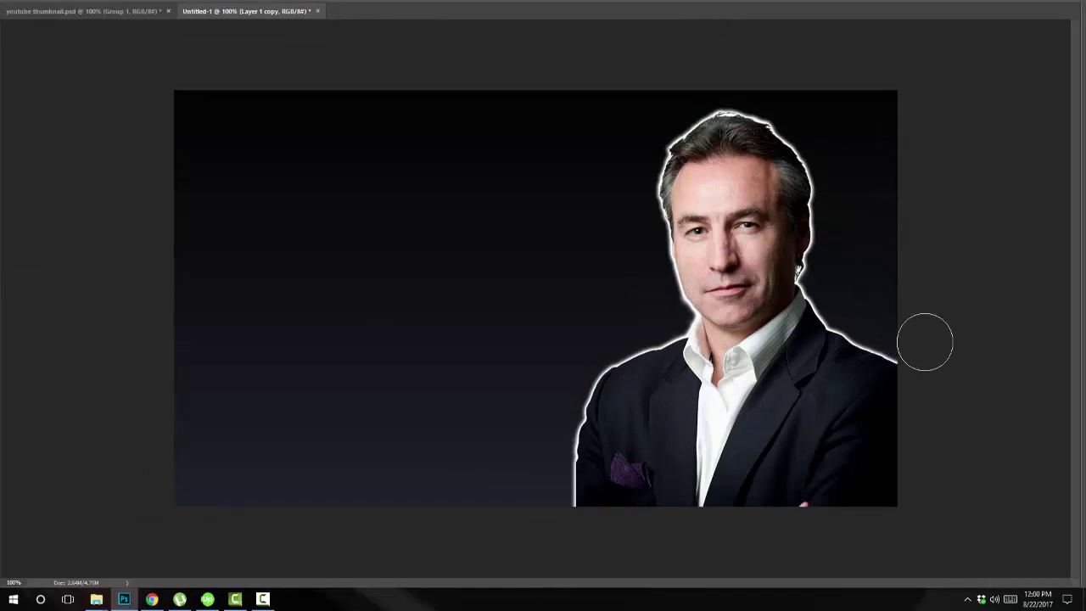
{"action": "key", "text": "v"}
{"action": "key", "text": "Tab"}
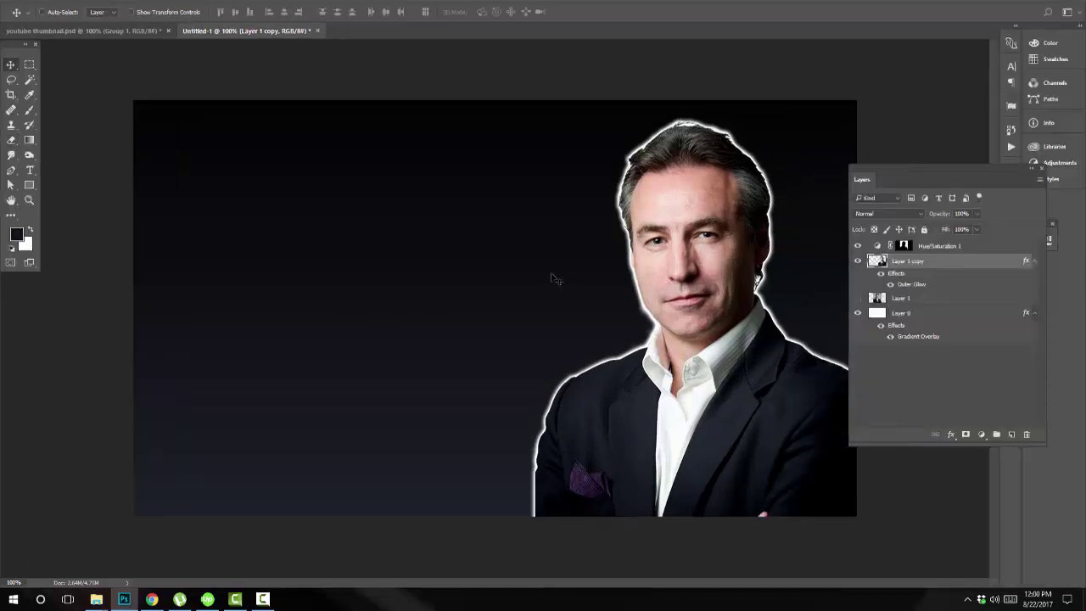
Add the text HOW TO DESIGN on two lines in the canvas's upper-left area in Nexa Bold
{"action": "key", "text": "t"}
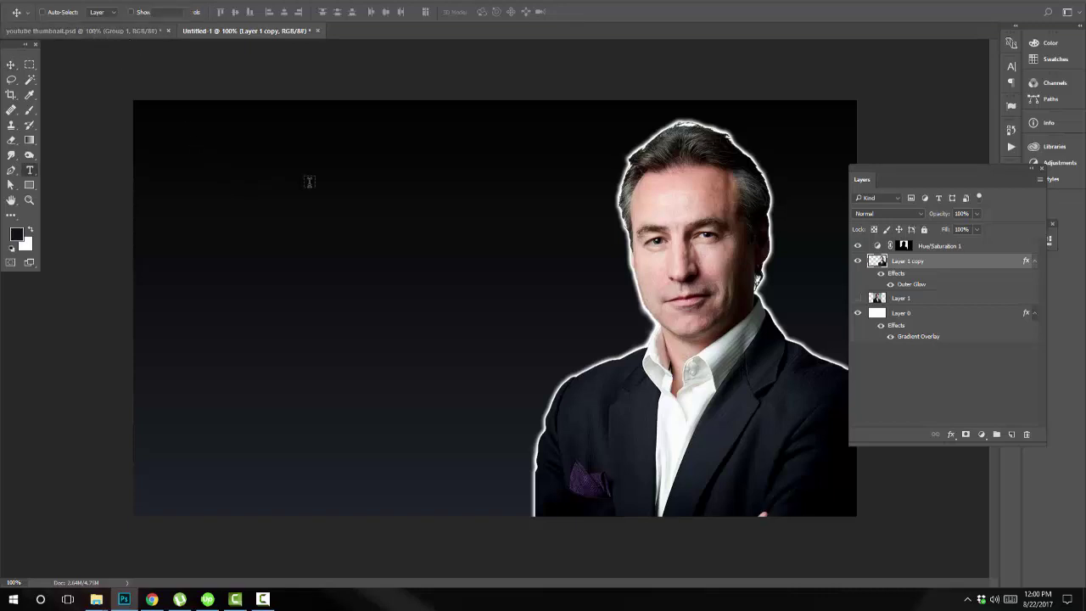
{"action": "left_click", "coordinate": [165, 162]}
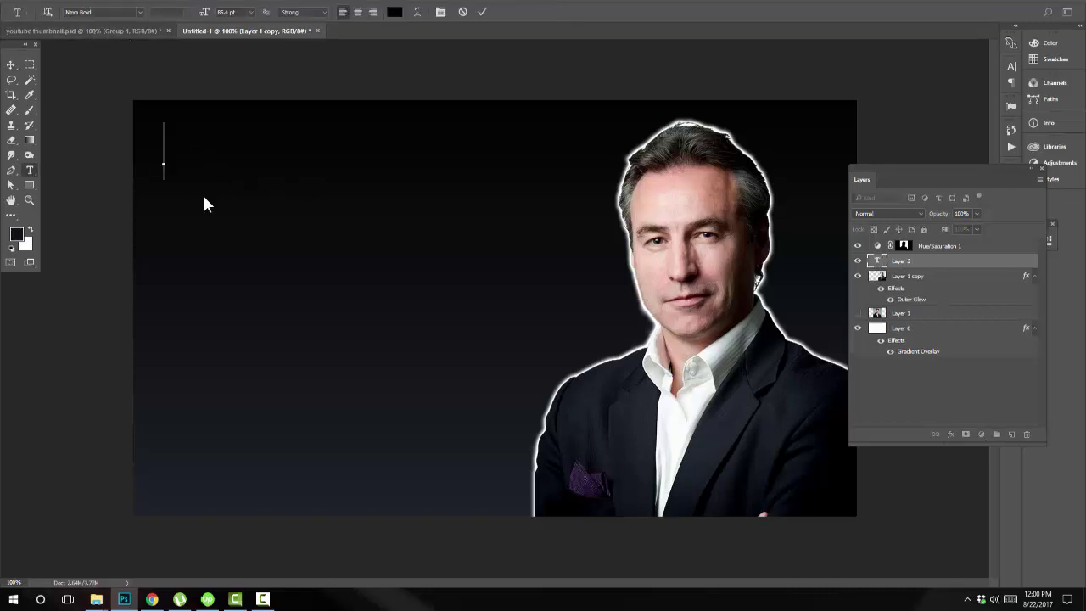
{"action": "type", "text": "BATTW TO "}
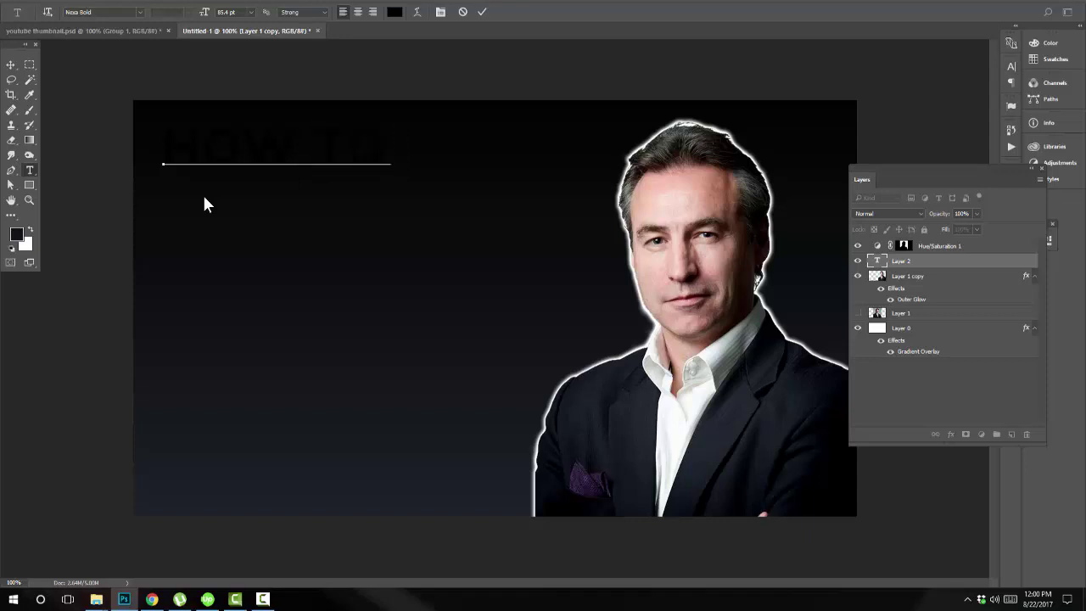
{"action": "type", "text": "MAKE A"}
{"action": "key", "text": "ctrl+Return"}
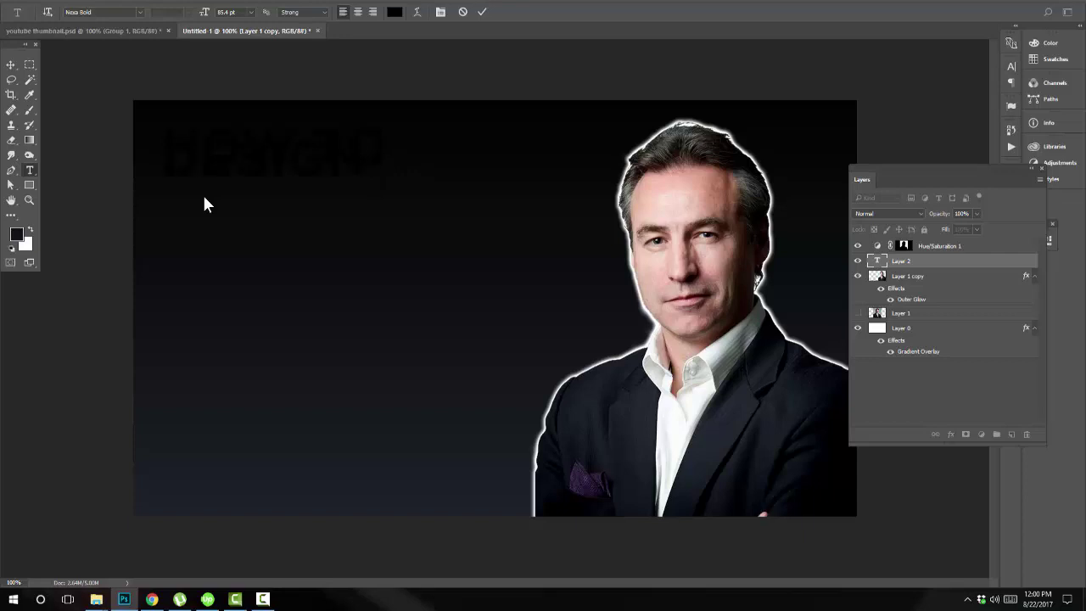
Set the color of the HOW TO DESIGN text to white, ffffff
{"action": "left_click", "coordinate": [398, 12]}
{"action": "left_click", "coordinate": [791, 250]}
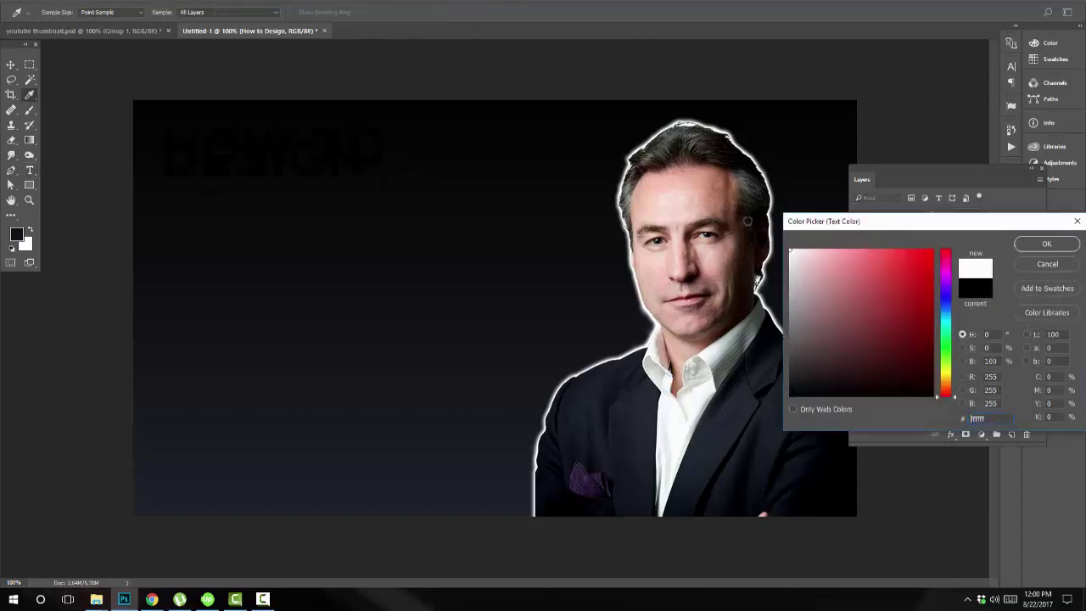
{"action": "left_click", "coordinate": [1047, 245]}
{"action": "key", "text": "v"}
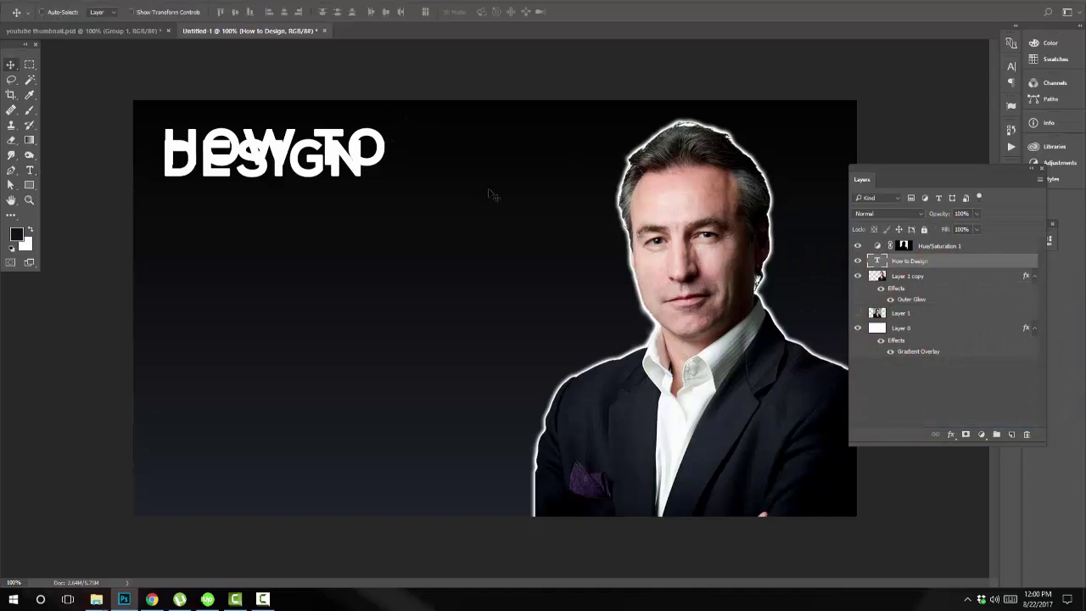
Switch to Chrome and copy the first YouTube logo from the "youtube logo png" image results
{"action": "left_click", "coordinate": [153, 600]}
{"action": "left_click", "coordinate": [594, 2]}
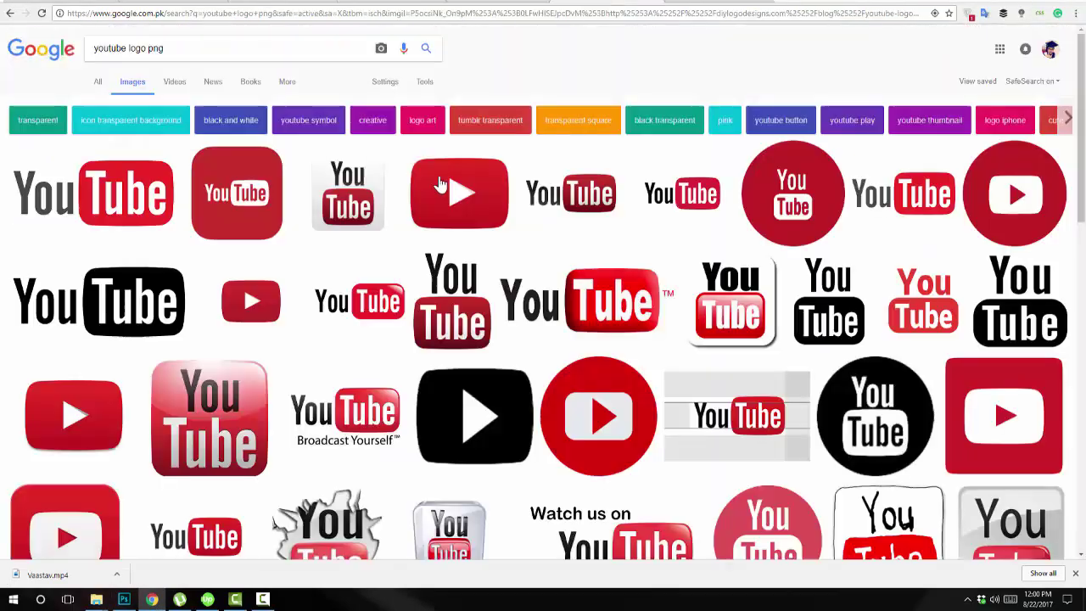
{"action": "left_click", "coordinate": [109, 220]}
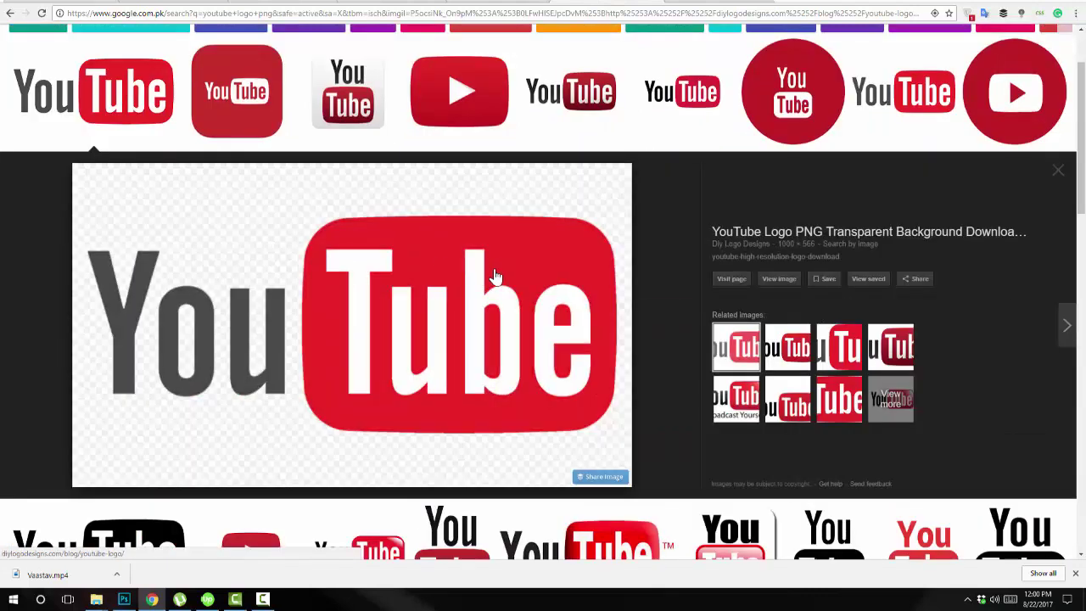
{"action": "right_click", "coordinate": [443, 264]}
{"action": "left_click", "coordinate": [514, 378]}
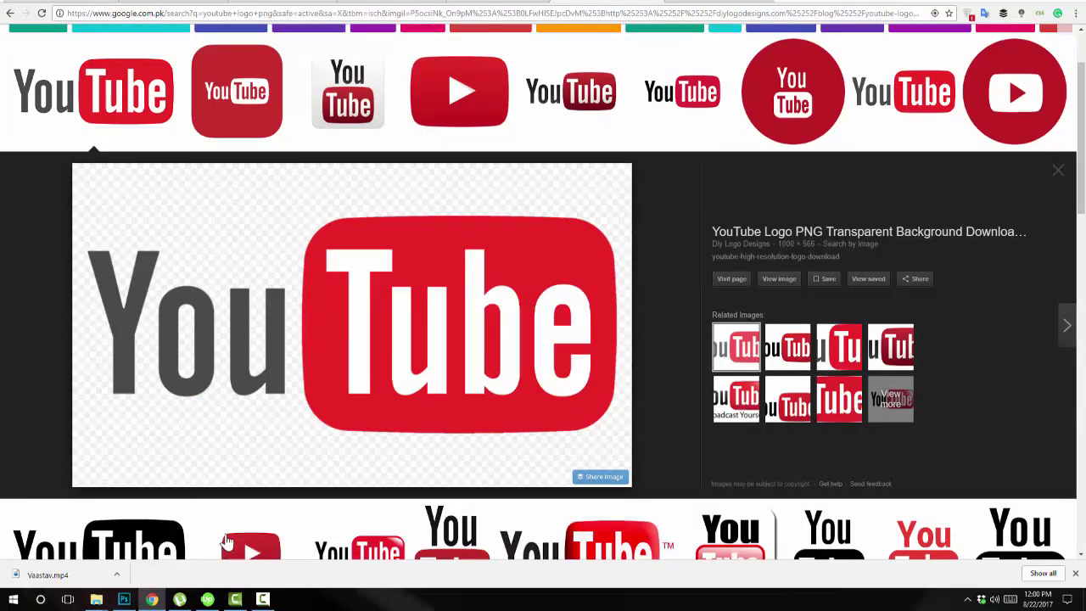
Switch back to Photoshop, paste the YouTube logo into the thumbnail and shift it slightly left
{"action": "left_click", "coordinate": [124, 599]}
{"action": "key", "text": "ctrl+v"}
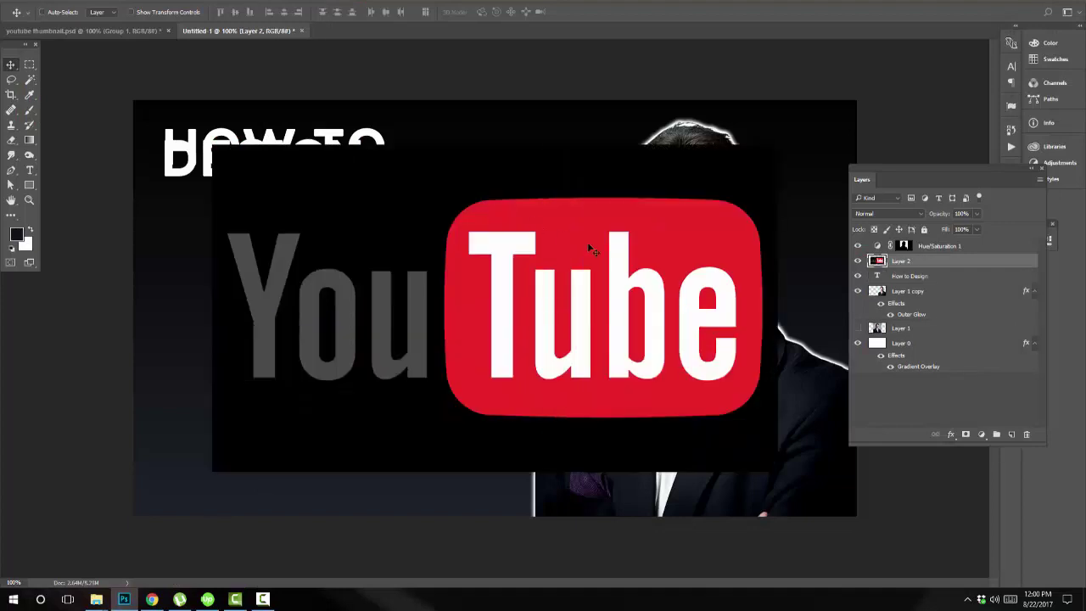
{"action": "left_click_drag", "start_coordinate": [589, 243], "coordinate": [625, 246]}
Delete the logo's black background using a Magic Wand selection feathered by 0.2 pixels, and deselect
{"action": "key", "text": "w"}
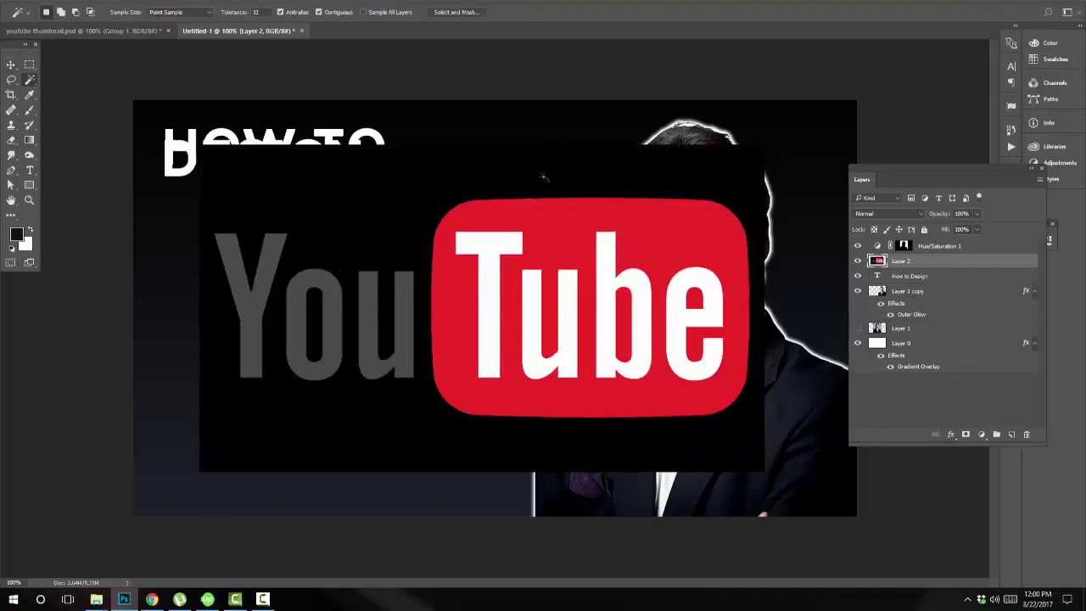
{"action": "right_click", "coordinate": [31, 82]}
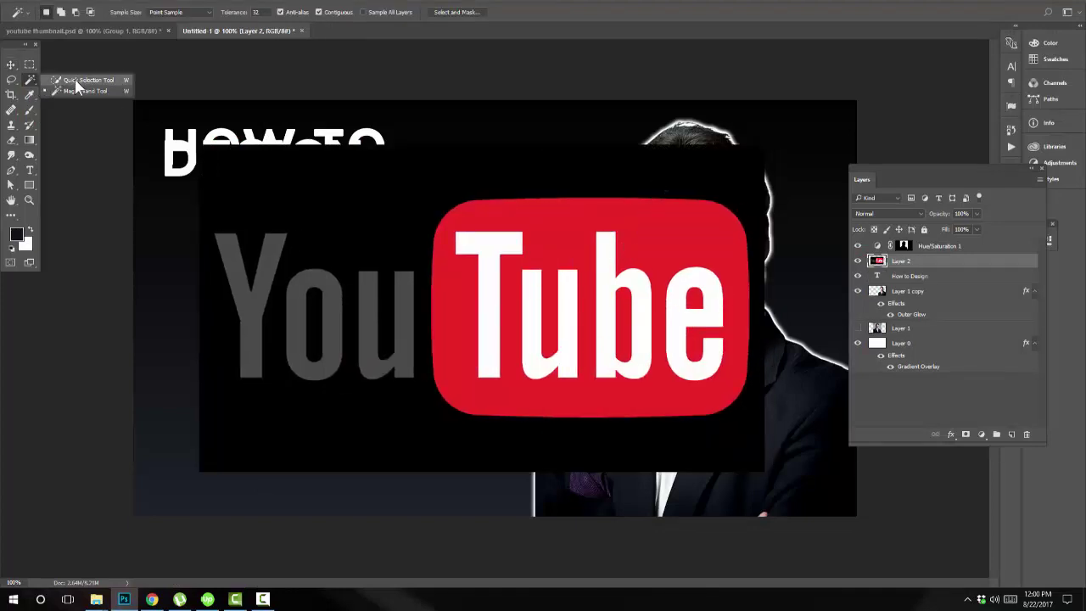
{"action": "left_click", "coordinate": [68, 90]}
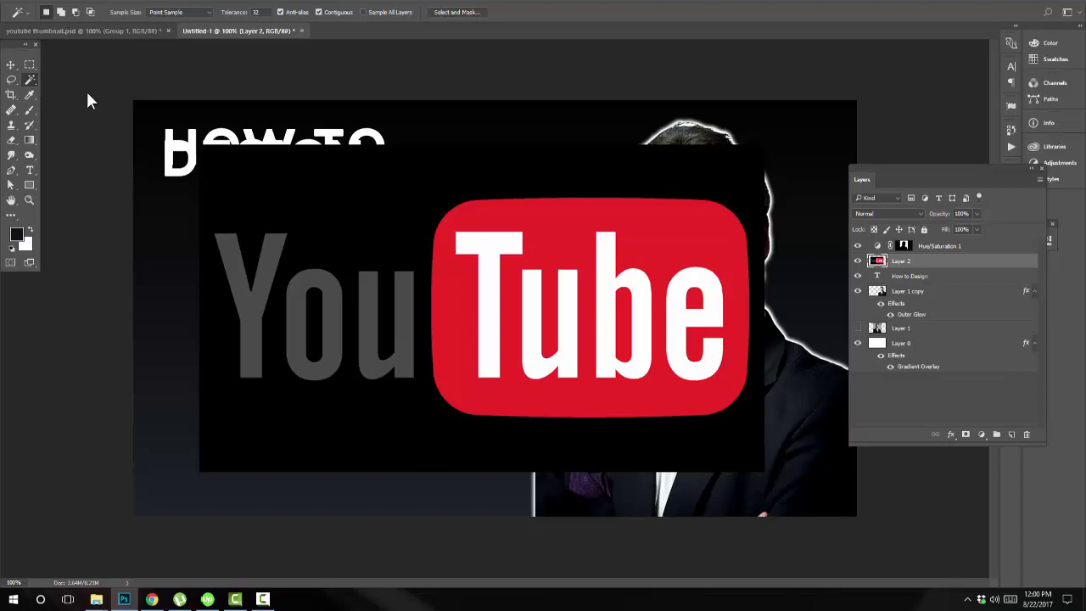
{"action": "left_click", "coordinate": [649, 170]}
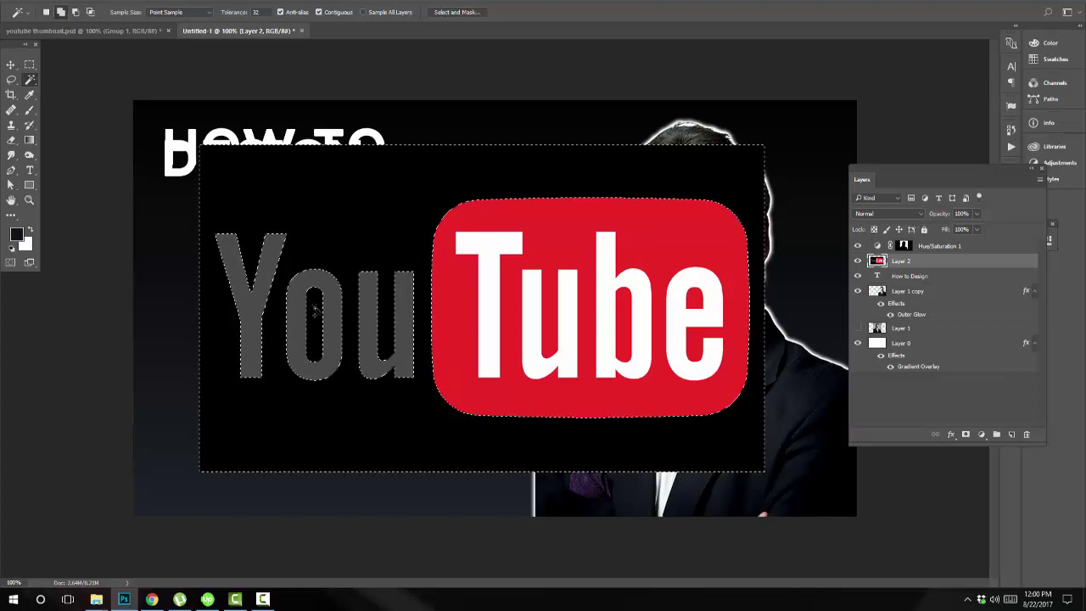
{"action": "key", "text": "shift+F6"}
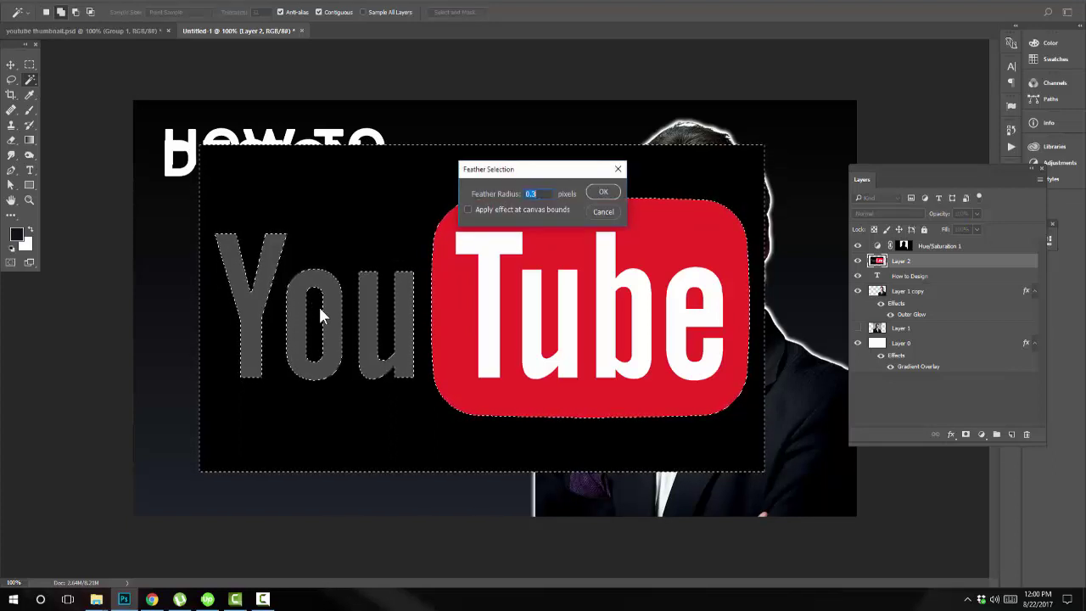
{"action": "type", "text": "0.2"}
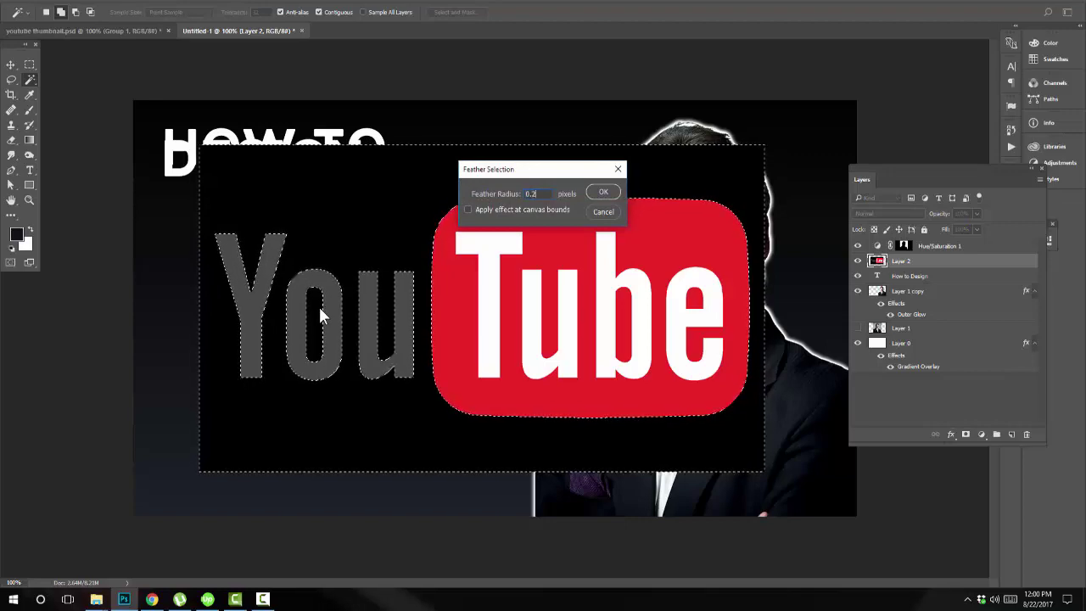
{"action": "key", "text": "Return"}
{"action": "key", "text": "Delete"}
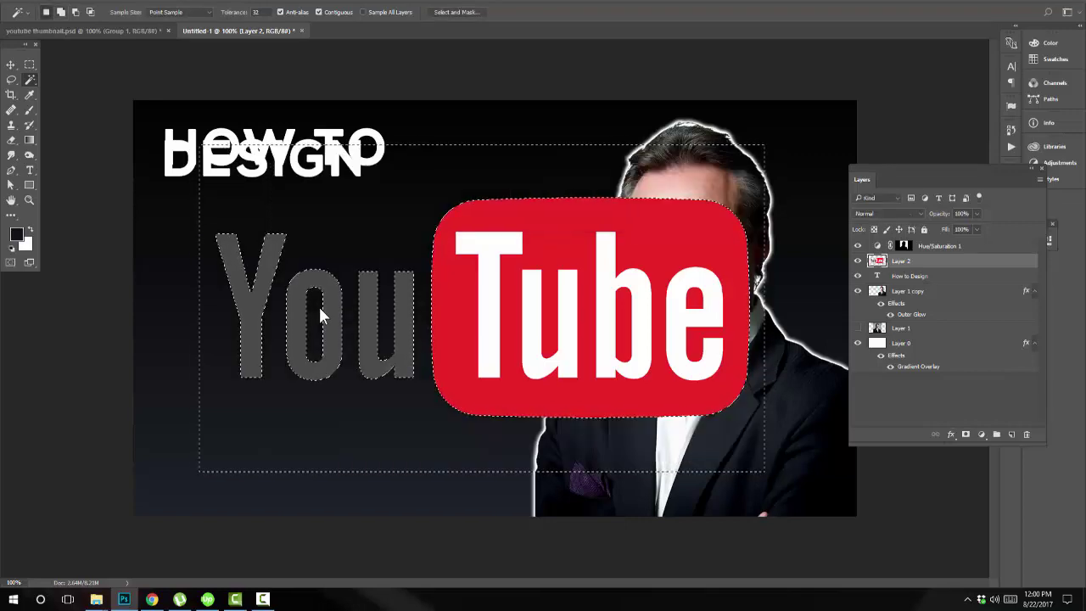
{"action": "key", "text": "ctrl+d"}
{"action": "key", "text": "ctrl+t"}
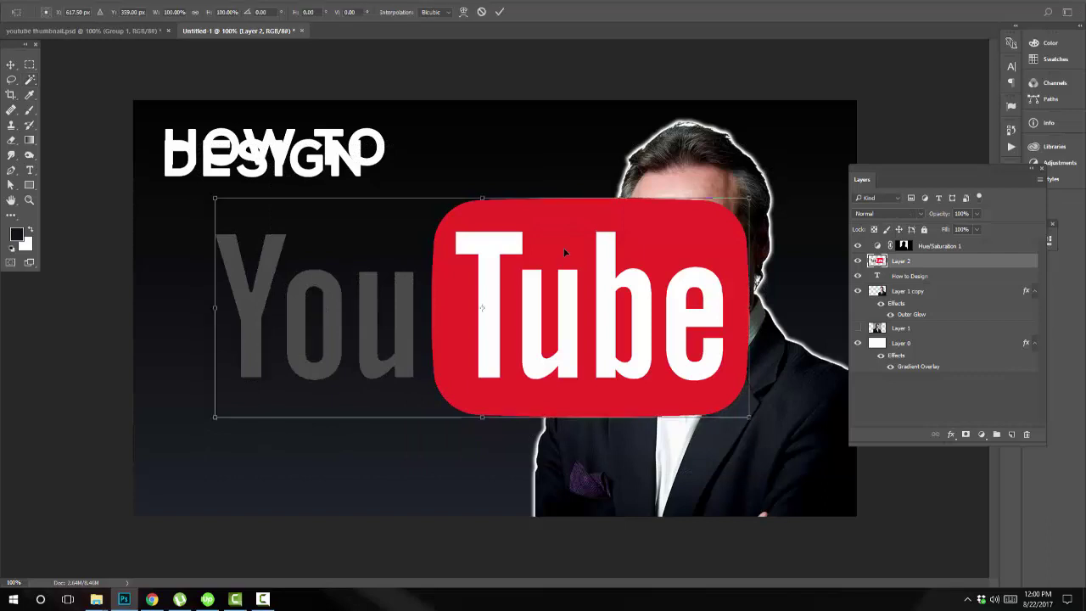
{"action": "left_click_drag", "start_coordinate": [750, 199], "coordinate": [433, 264]}
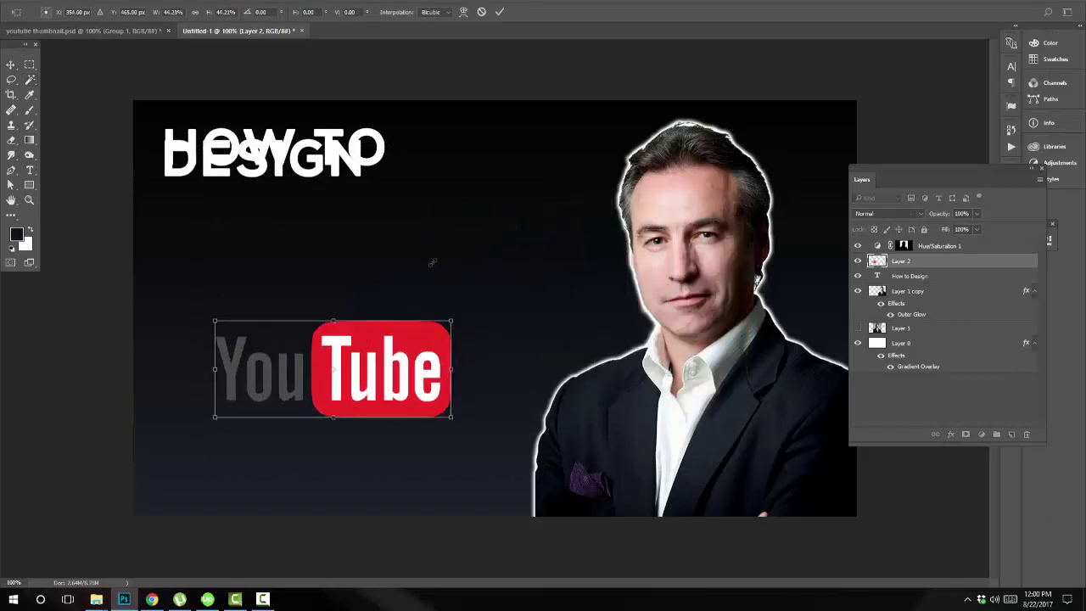
{"action": "key", "text": "Escape"}
Convert the YouTube logo layer to a smart object
{"action": "key", "text": "w"}
{"action": "right_click", "coordinate": [948, 270]}
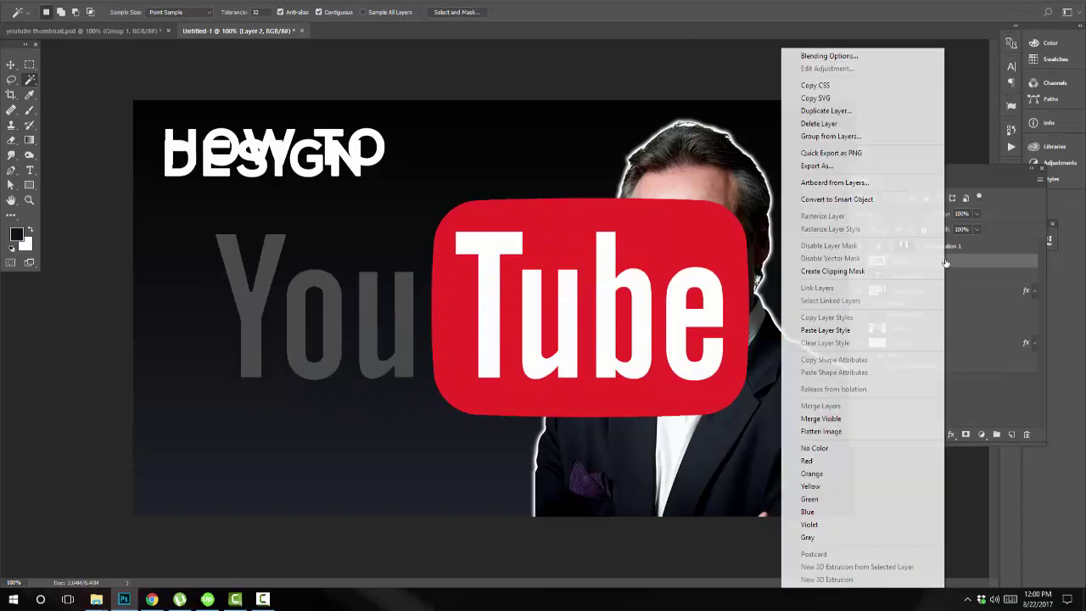
{"action": "left_click", "coordinate": [835, 201]}
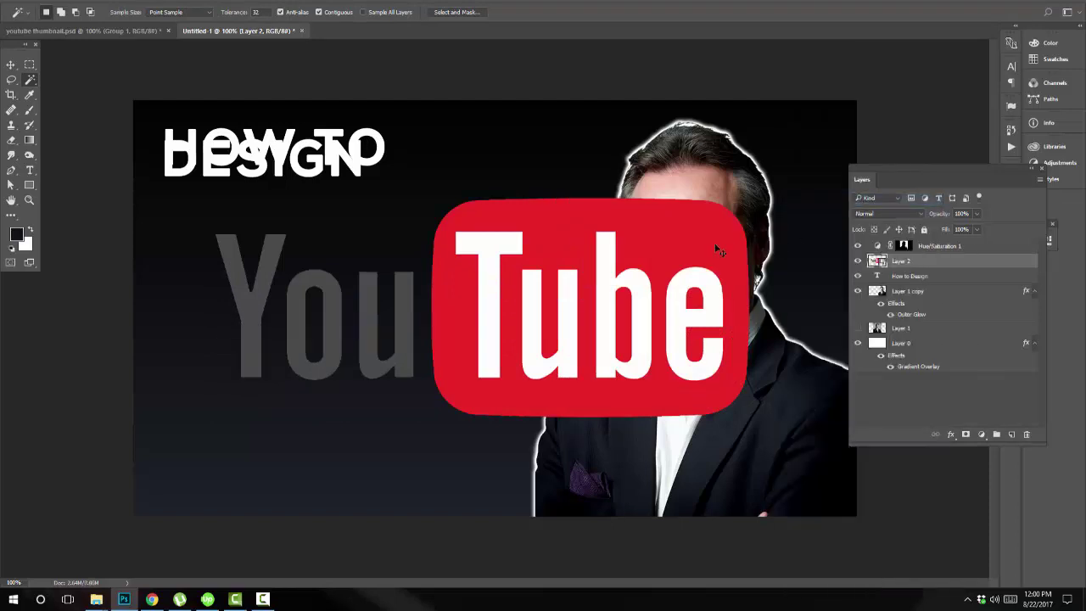
{"action": "key", "text": "v"}
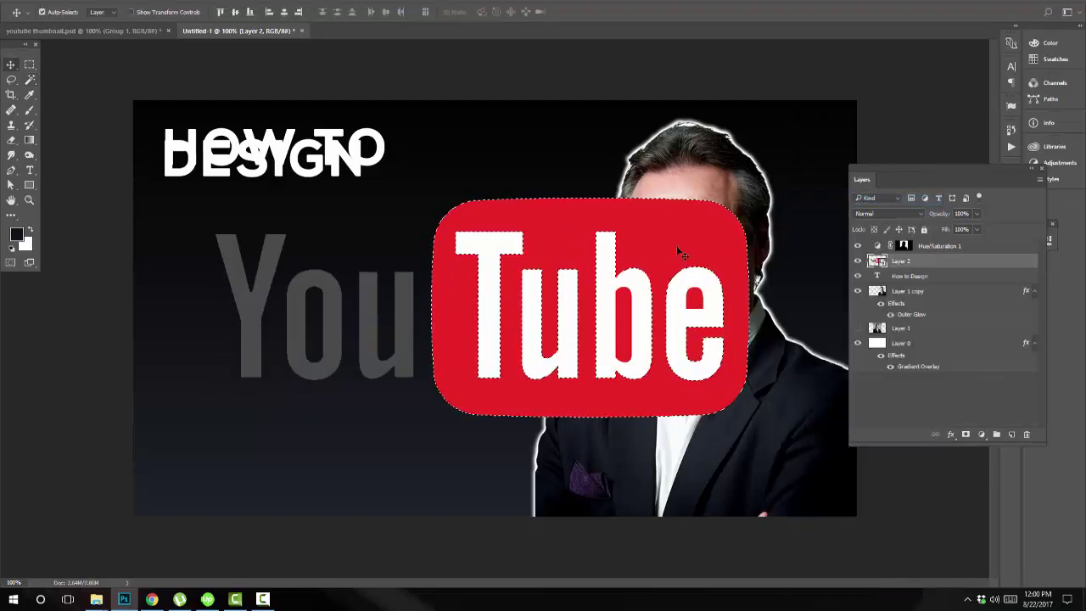
Scale down the YouTube logo and place it on the dark background just below the title, aligned with the title's left edge
{"action": "left_click_drag", "start_coordinate": [678, 267], "coordinate": [624, 264]}
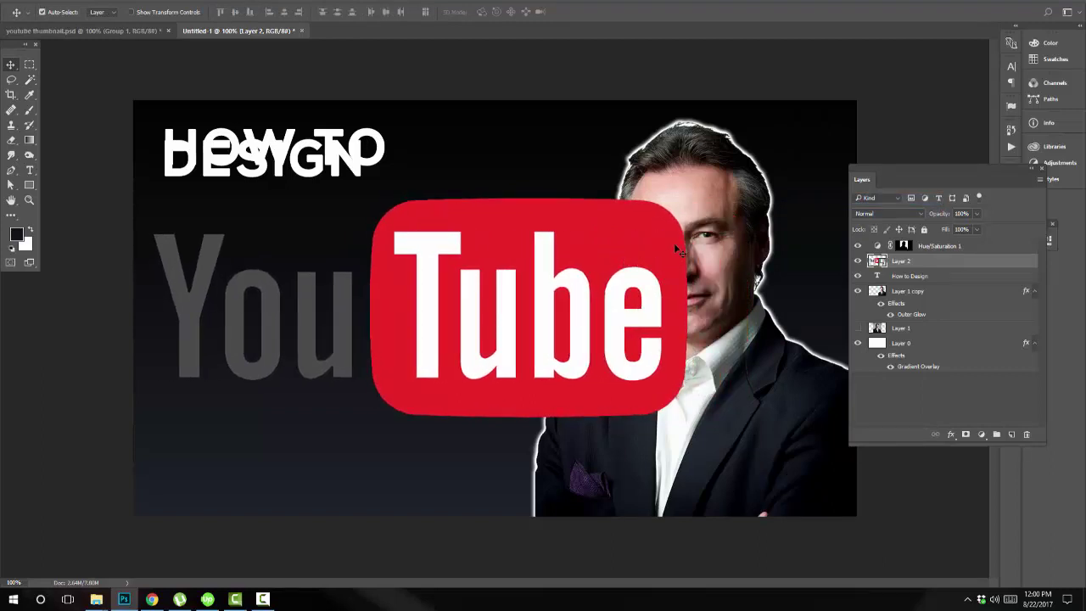
{"action": "key", "text": "ctrl+t"}
{"action": "left_click_drag", "start_coordinate": [686, 198], "coordinate": [405, 272]}
{"action": "key", "text": "Return"}
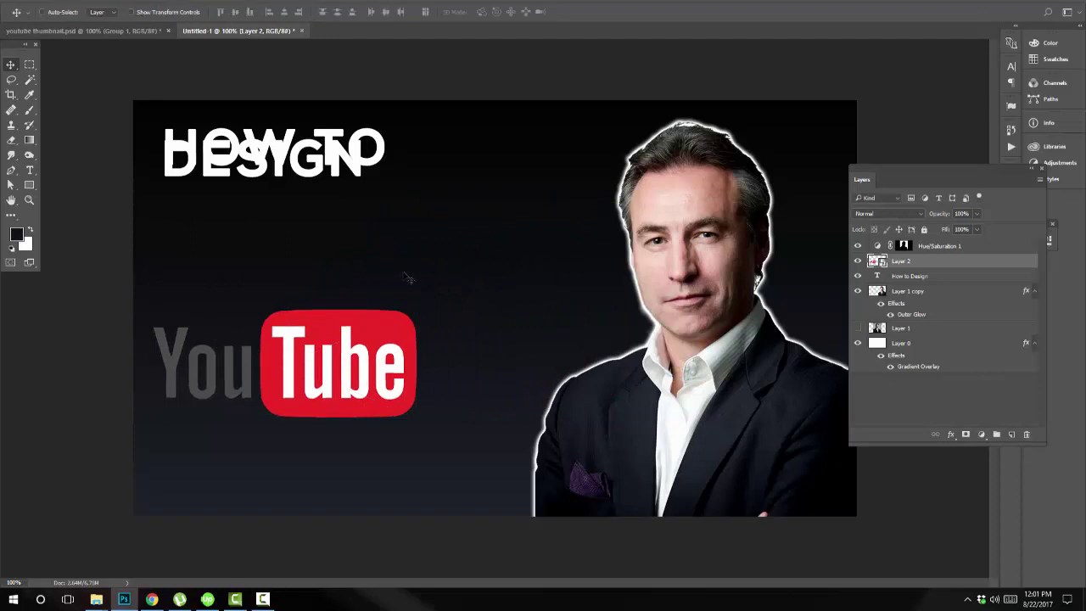
{"action": "left_click_drag", "start_coordinate": [380, 362], "coordinate": [392, 277]}
{"action": "key", "text": "ctrl+t"}
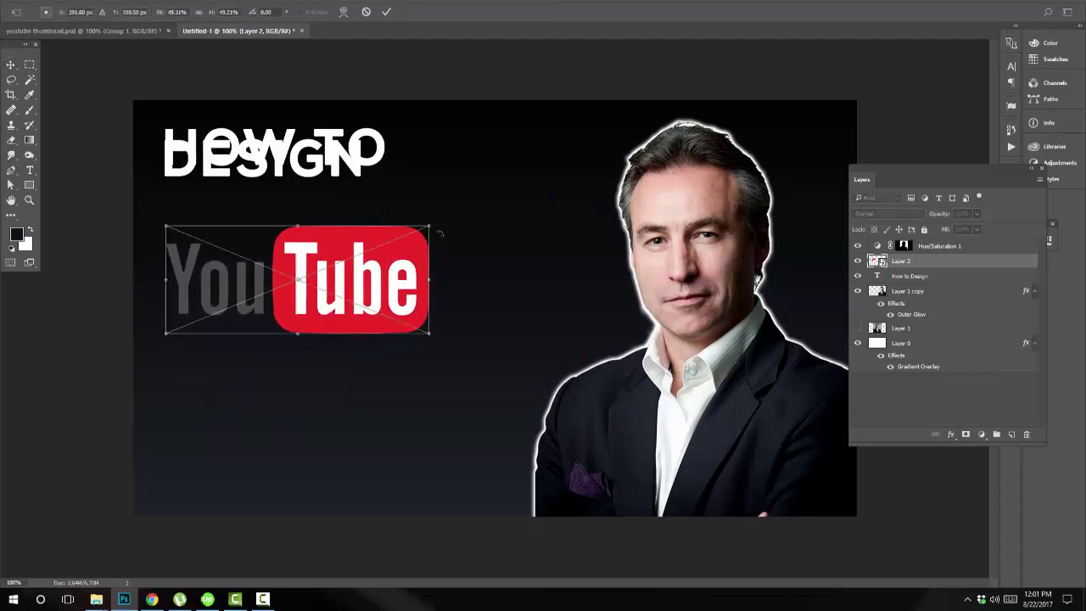
{"action": "left_click_drag", "start_coordinate": [429, 227], "coordinate": [401, 247]}
{"action": "key", "text": "Return"}
Increase the title text's leading to 87.4 pt so HOW TO and DESIGN sit on separate lines
{"action": "key", "text": "t"}
{"action": "left_click", "coordinate": [362, 150]}
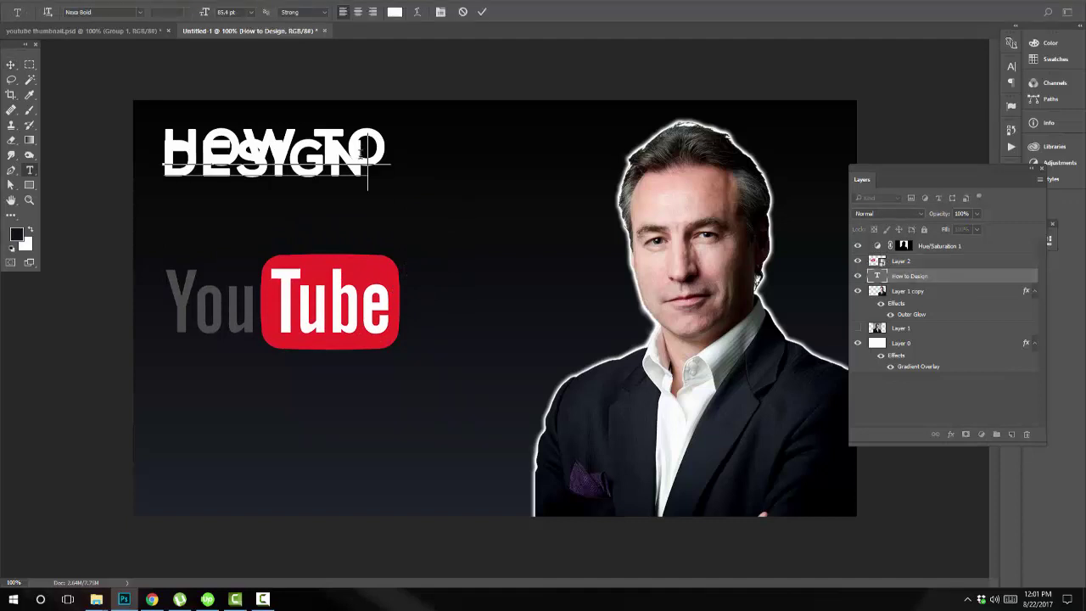
{"action": "left_click", "coordinate": [482, 11]}
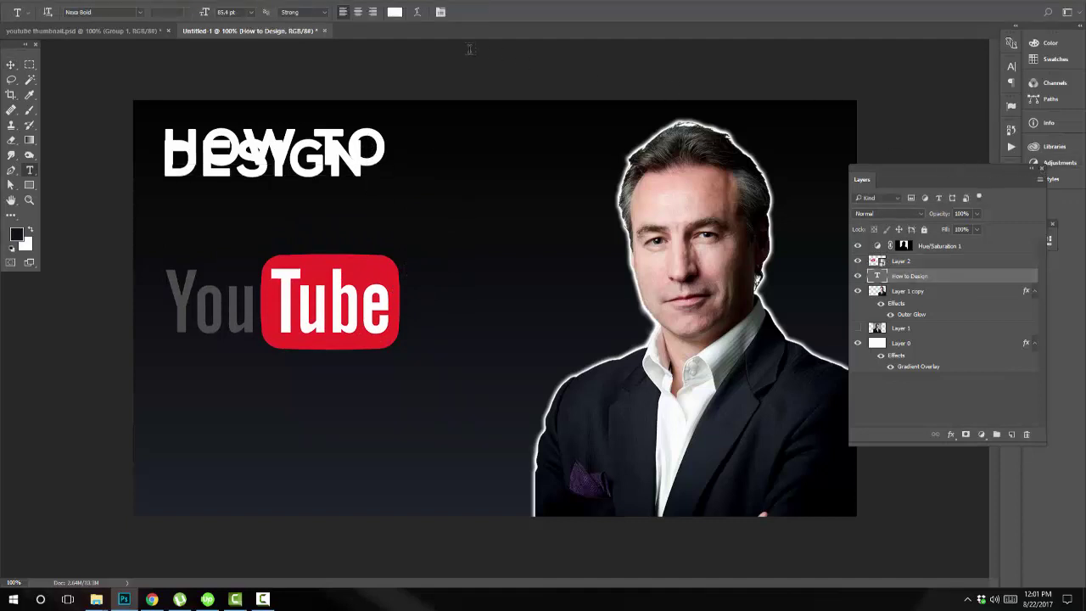
{"action": "left_click", "coordinate": [441, 12]}
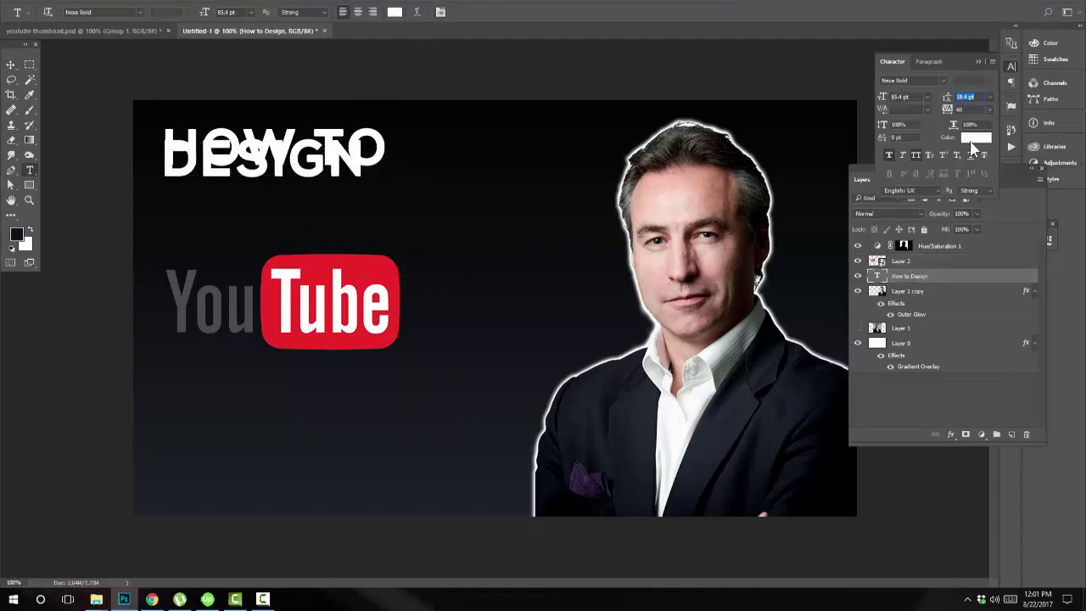
{"action": "left_click_drag", "start_coordinate": [955, 99], "coordinate": [947, 99]}
Recolor the word DESIGN with the red sampled from the YouTube logo
{"action": "left_click_drag", "start_coordinate": [398, 173], "coordinate": [153, 202]}
{"action": "left_click", "coordinate": [394, 12]}
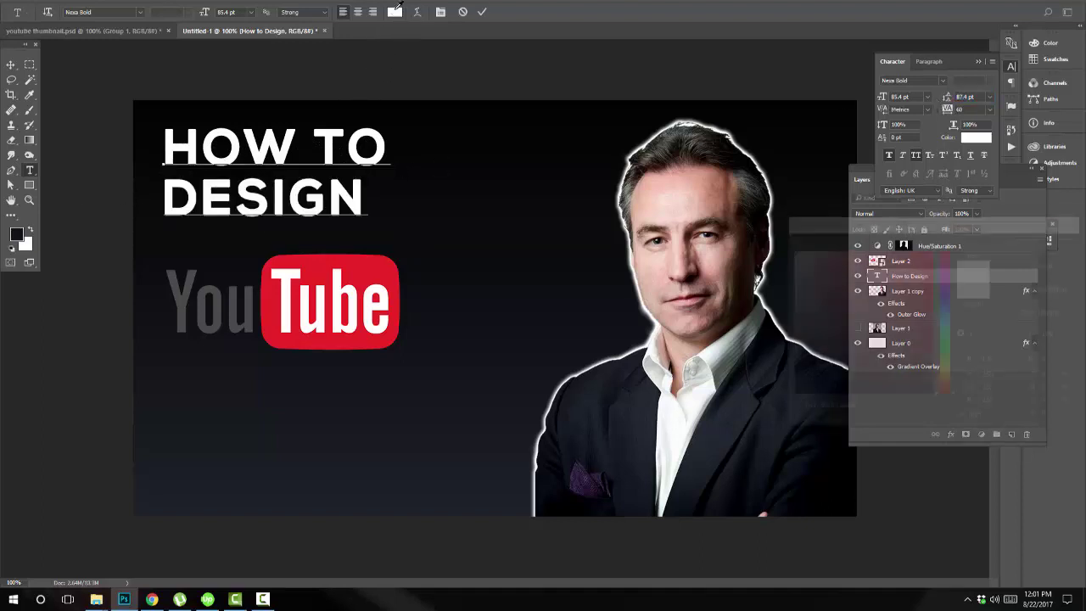
{"action": "left_click", "coordinate": [392, 270]}
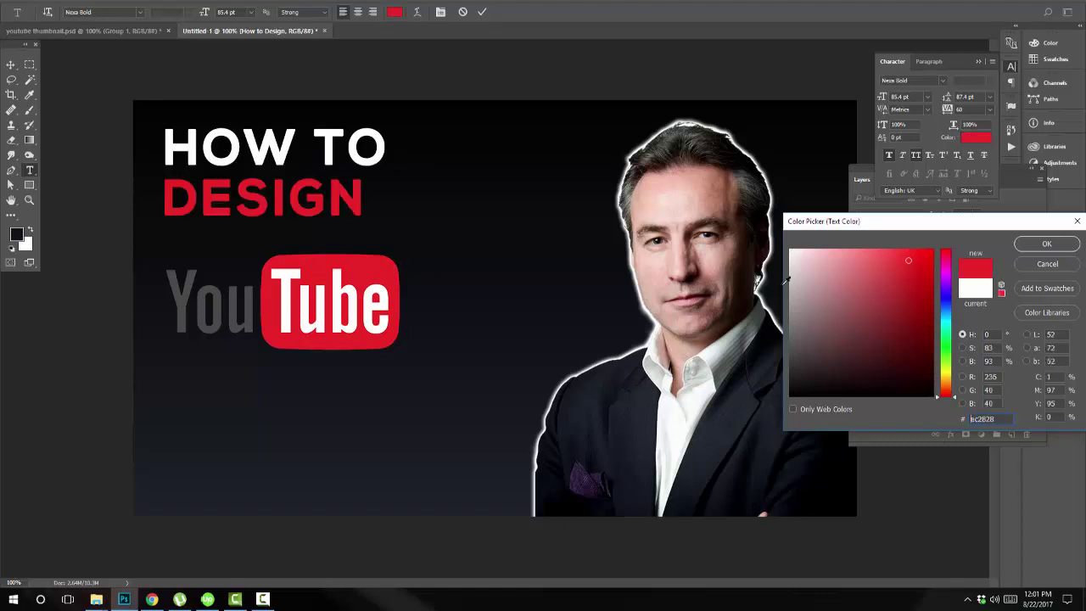
{"action": "left_click", "coordinate": [1047, 244]}
{"action": "key", "text": "ctrl+Return"}
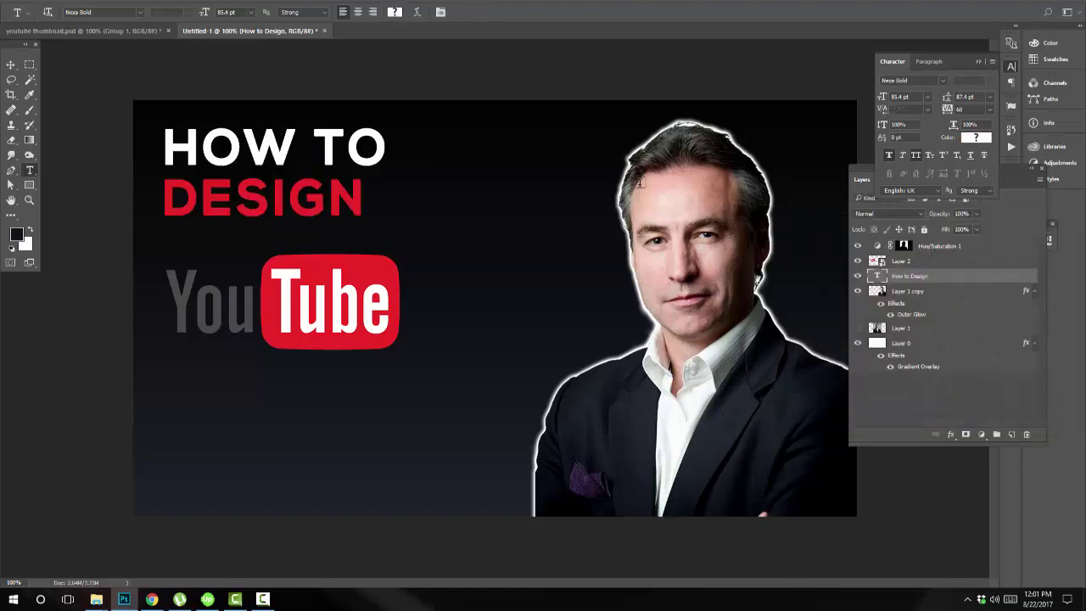
Enlarge the word DESIGN to 94.4 pt so it matches the width of HOW TO
{"action": "left_click_drag", "start_coordinate": [365, 196], "coordinate": [133, 195]}
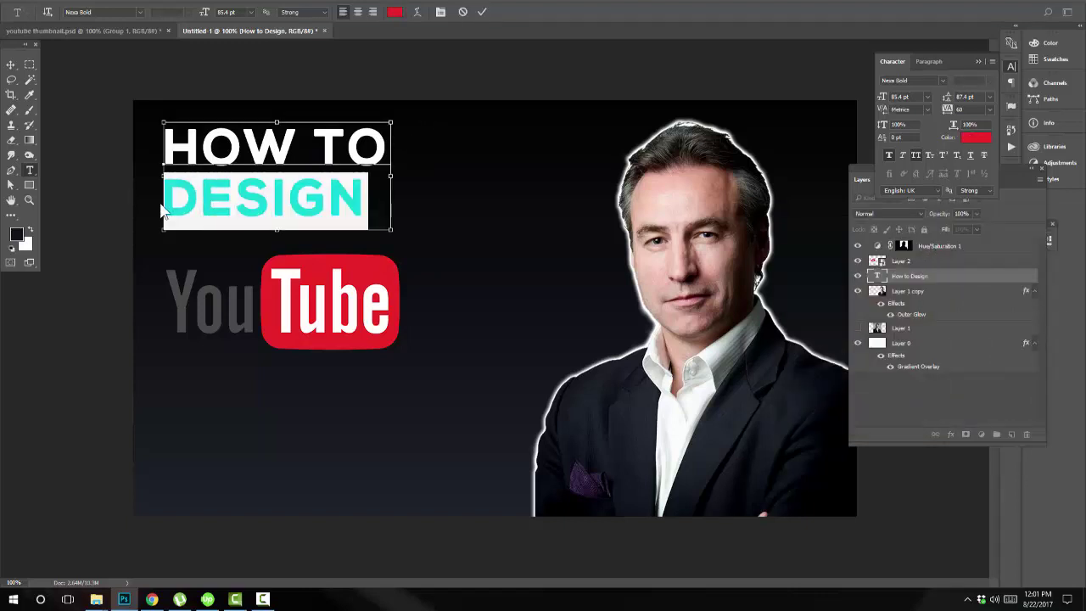
{"action": "key", "text": "ctrl+shift+period"}
{"action": "key", "text": "ctrl+shift+period"}
{"action": "key", "text": "ctrl+shift+period"}
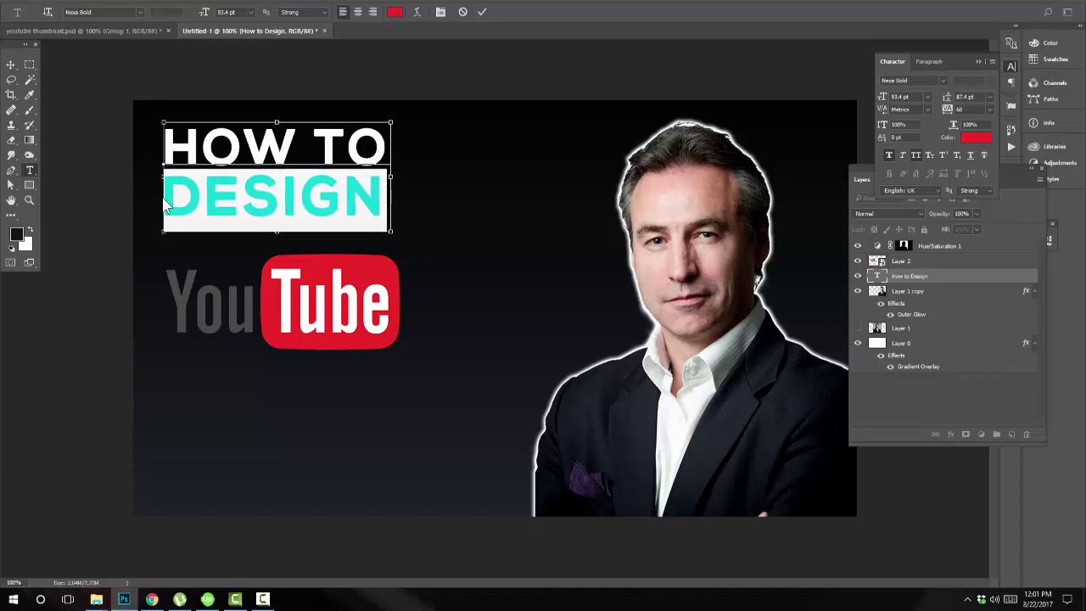
{"action": "key", "text": "ctrl+Return"}
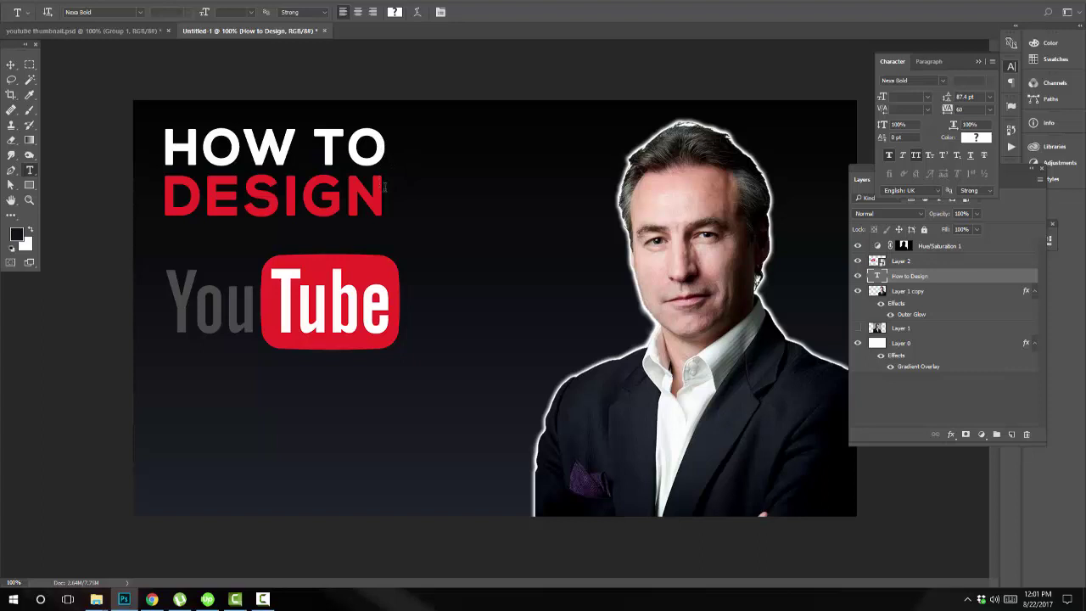
Draw a rectangle about 393 by 91 px over the word DESIGN and place its layer beneath the title text
{"action": "left_click", "coordinate": [29, 187]}
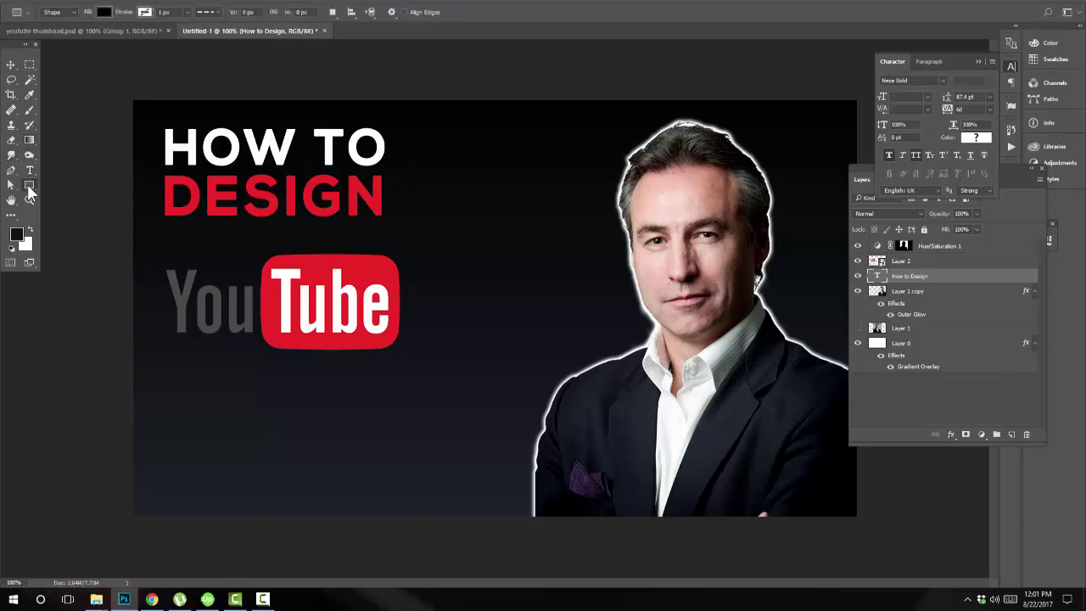
{"action": "left_click_drag", "start_coordinate": [161, 173], "coordinate": [385, 224]}
{"action": "key", "text": "ctrl+bracketleft"}
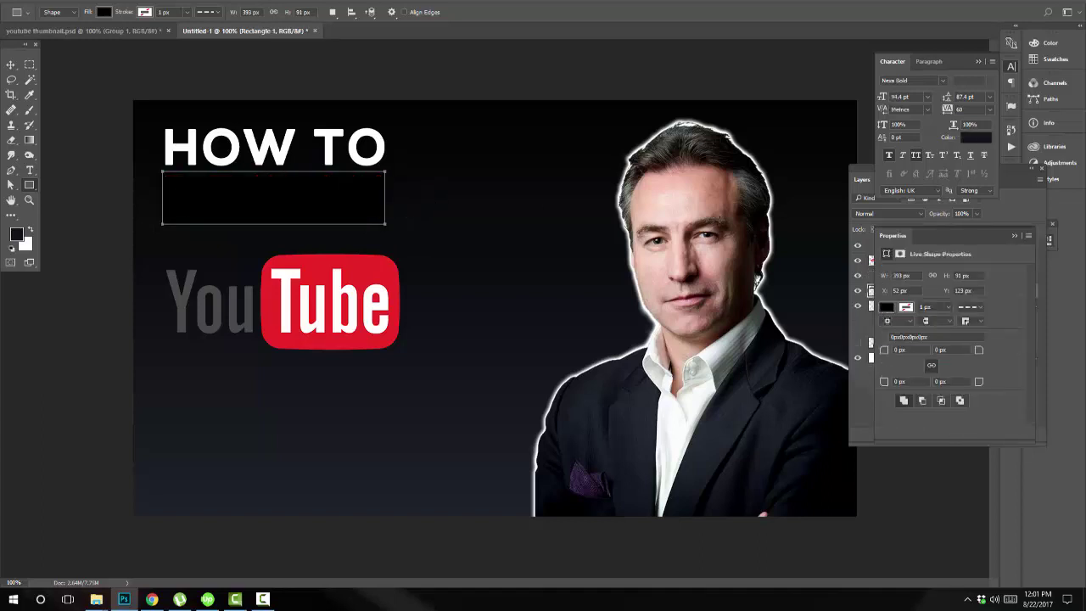
{"action": "left_click", "coordinate": [1015, 237]}
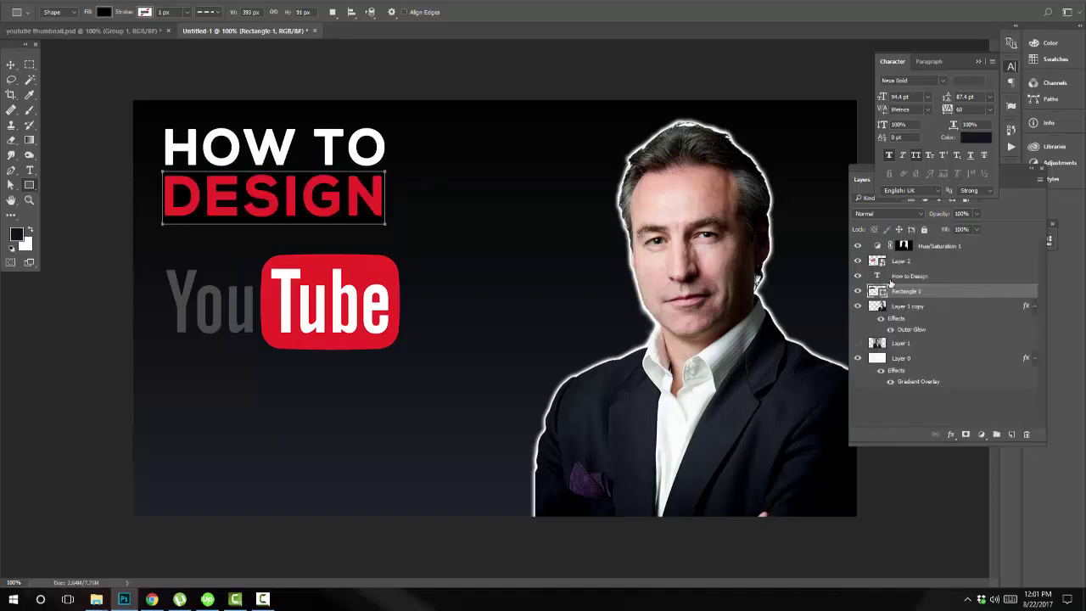
Change the fill of the rectangle behind DESIGN to white (ffffff)
{"action": "double_click", "coordinate": [882, 294]}
{"action": "left_click", "coordinate": [790, 250]}
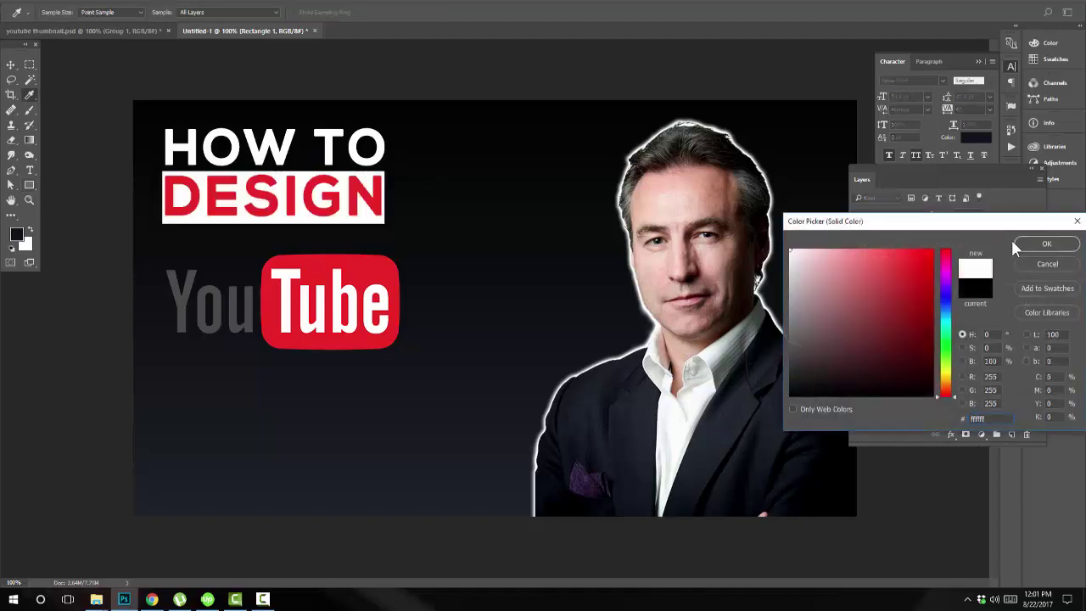
{"action": "key", "text": "Return"}
Select the title text and its white rectangle together and scale both up from the upper-left corner until just above the logo
{"action": "right_click", "coordinate": [387, 176]}
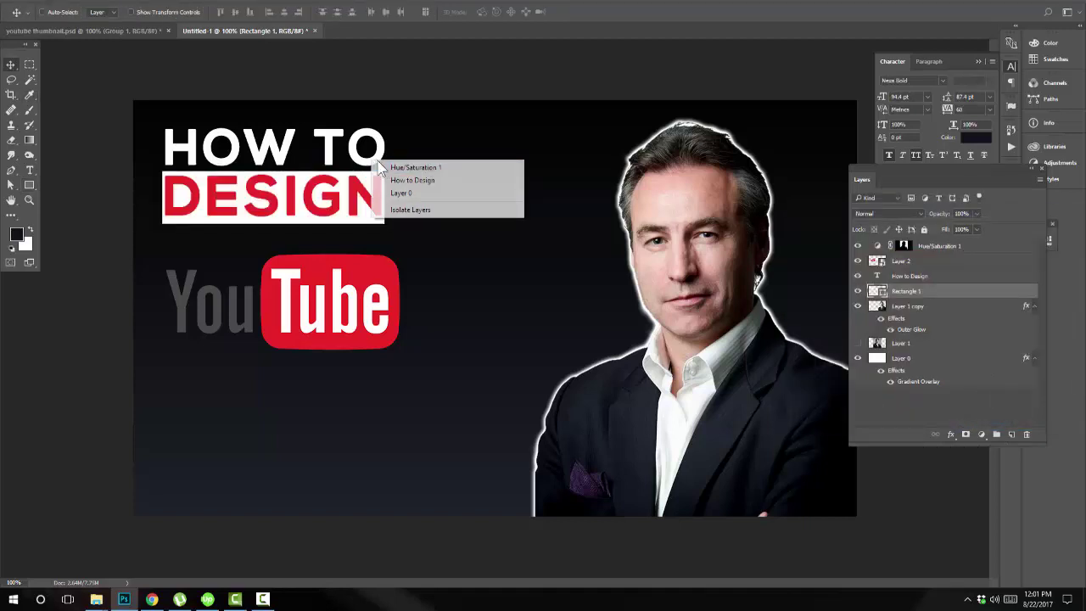
{"action": "left_click", "coordinate": [415, 166]}
{"action": "left_click", "coordinate": [902, 266]}
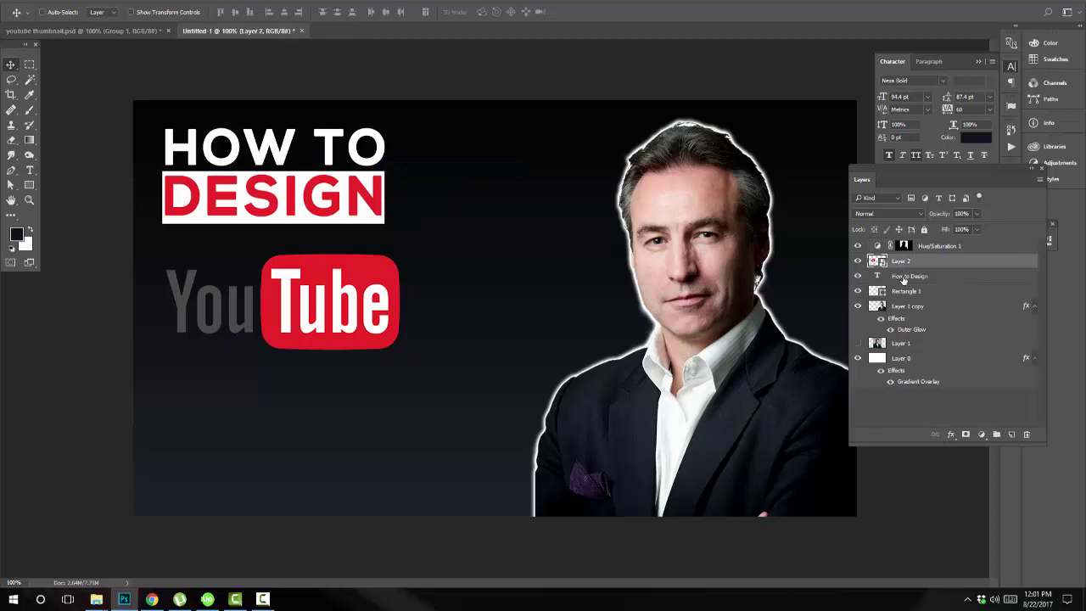
{"action": "left_click", "coordinate": [904, 278]}
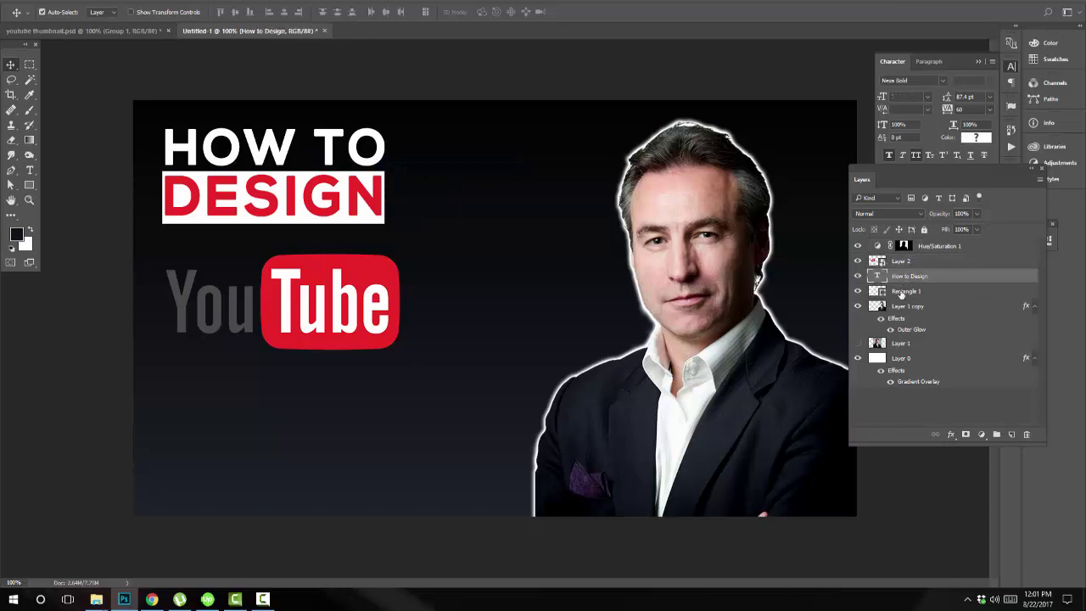
{"action": "left_click", "coordinate": [902, 291], "text": "shift"}
{"action": "key", "text": "ctrl+t"}
{"action": "left_click_drag", "start_coordinate": [386, 226], "coordinate": [447, 253]}
{"action": "key", "text": "Return"}
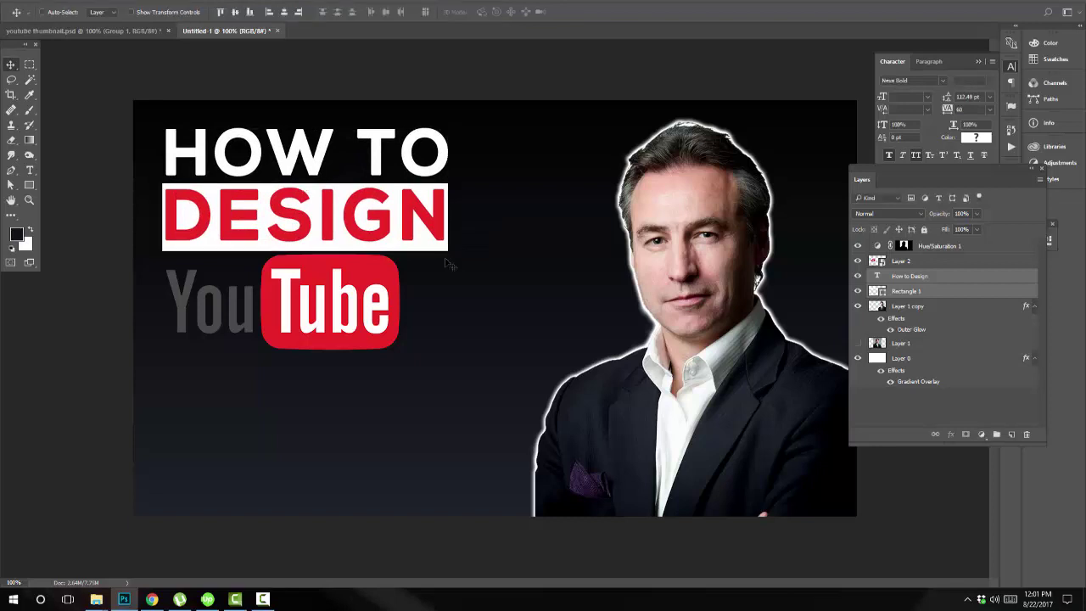
Remove the Hue/Saturation 1 adjustment layer above the YouTube logo, and move the logo slightly down and to the right
{"action": "left_click_drag", "start_coordinate": [524, 359], "coordinate": [374, 290]}
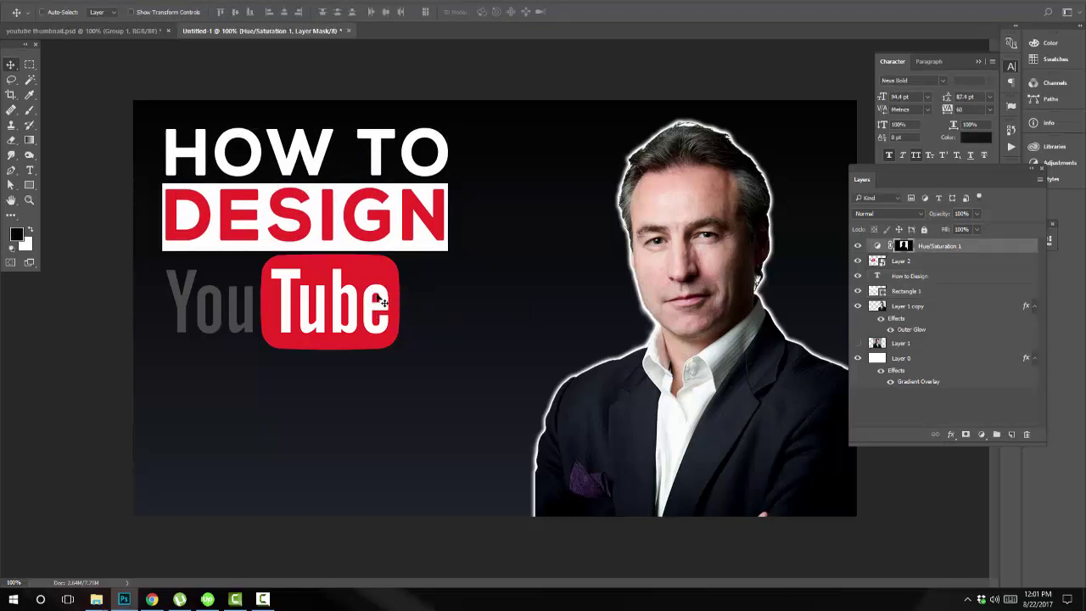
{"action": "right_click", "coordinate": [377, 290]}
{"action": "left_click", "coordinate": [577, 290]}
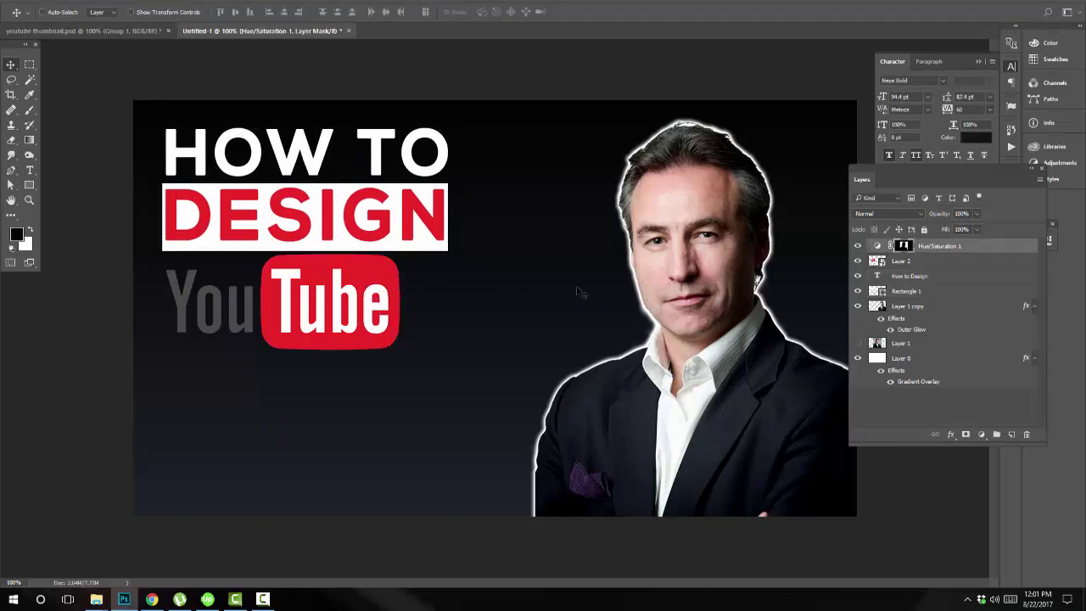
{"action": "left_click", "coordinate": [929, 246]}
{"action": "key", "text": "ctrl+e"}
{"action": "right_click", "coordinate": [373, 291]}
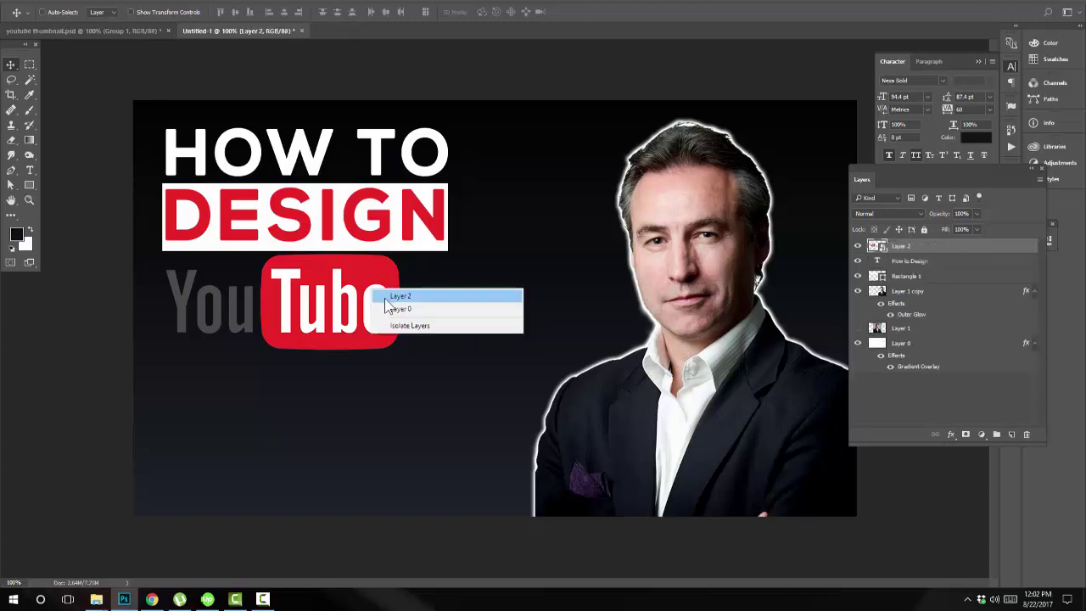
{"action": "mouse_move", "coordinate": [356, 297]}
{"action": "left_mouse_down"}
{"action": "mouse_move", "coordinate": [358, 314]}
{"action": "mouse_move", "coordinate": [370, 311]}
{"action": "left_mouse_up"}
Open the YouTube logo smart object and extend its canvas slightly to the left with the Crop tool
{"action": "double_click", "coordinate": [878, 246]}
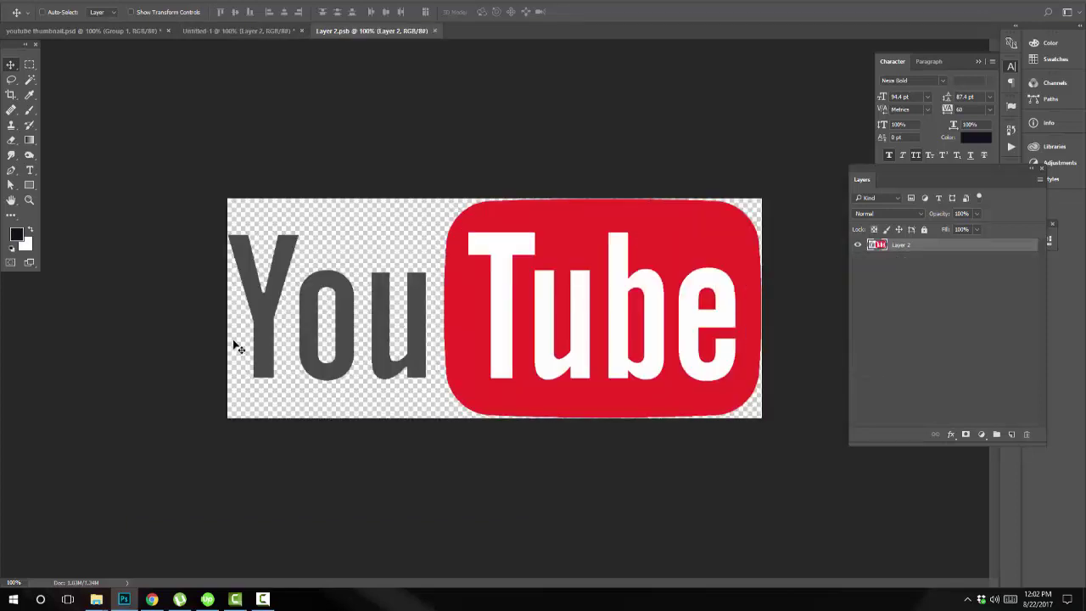
{"action": "key", "text": "c"}
{"action": "right_click", "coordinate": [11, 94]}
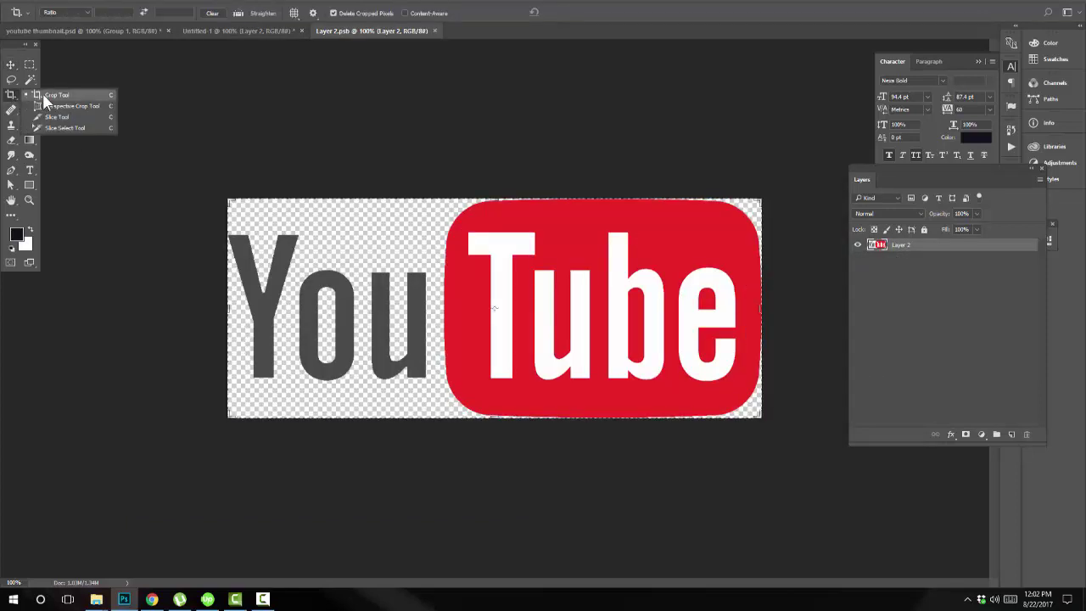
{"action": "left_click", "coordinate": [51, 95]}
{"action": "left_click_drag", "start_coordinate": [222, 310], "coordinate": [213, 310]}
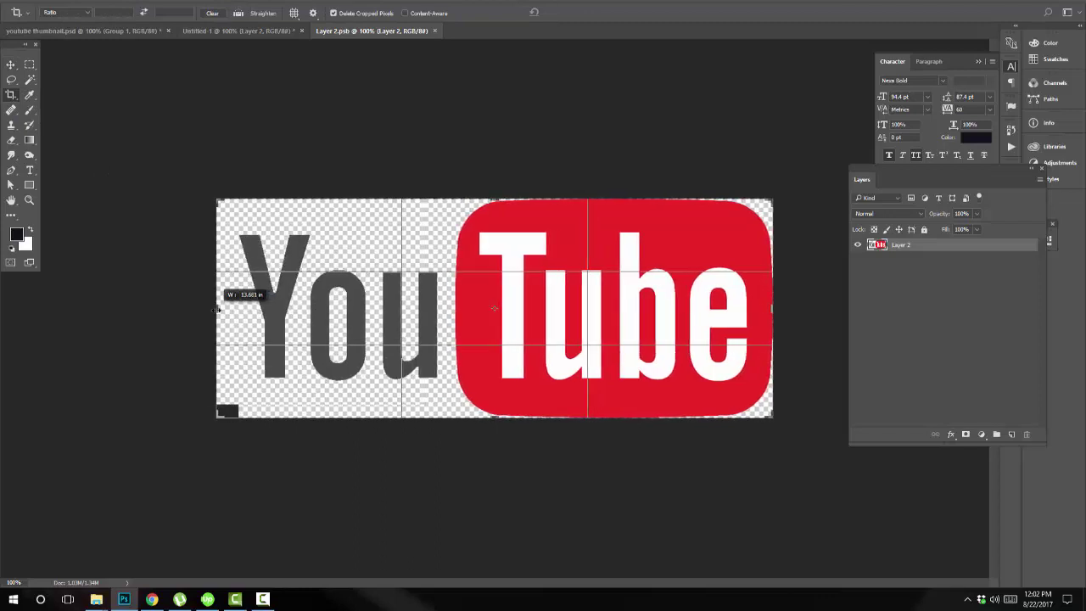
{"action": "key", "text": "Return"}
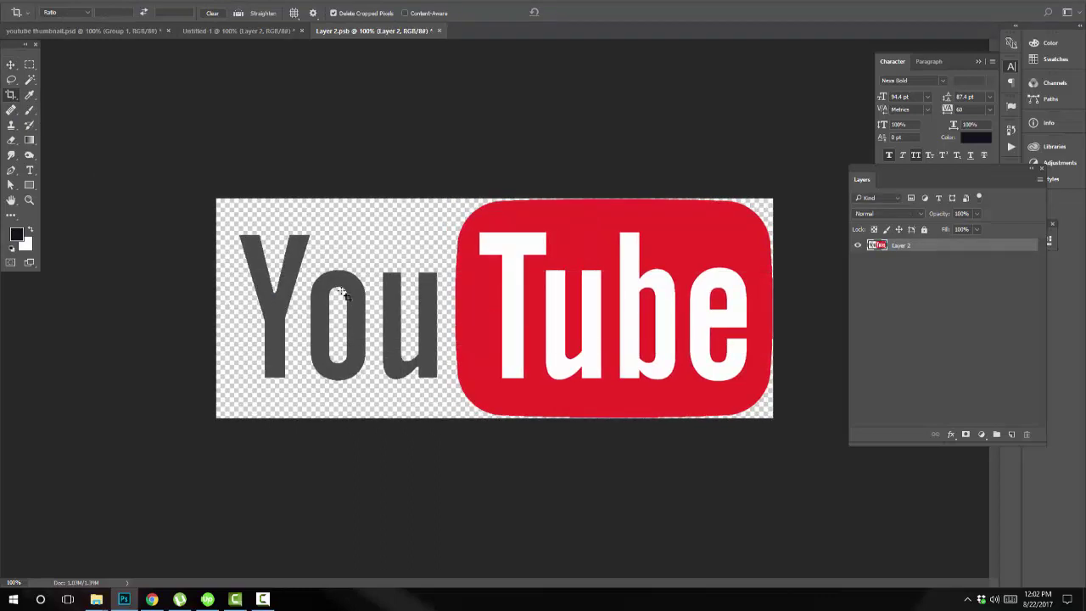
Cut the word You out of the logo with a rectangular selection and paste it in place on its own layer
{"action": "key", "text": "v"}
{"action": "right_click", "coordinate": [297, 278]}
{"action": "left_click", "coordinate": [312, 283]}
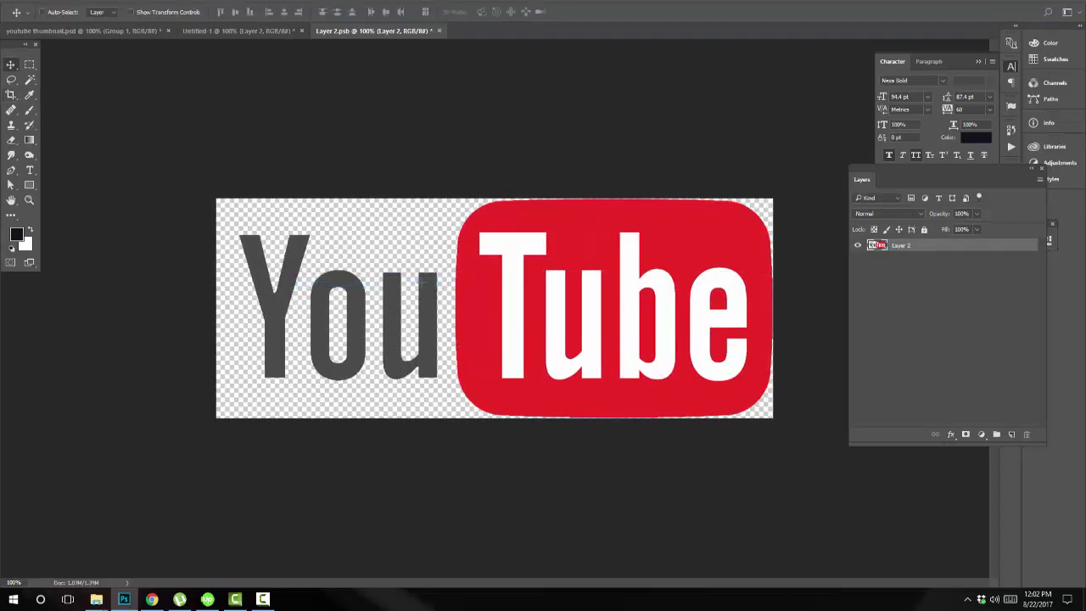
{"action": "key", "text": "m"}
{"action": "left_click_drag", "start_coordinate": [448, 208], "coordinate": [226, 404]}
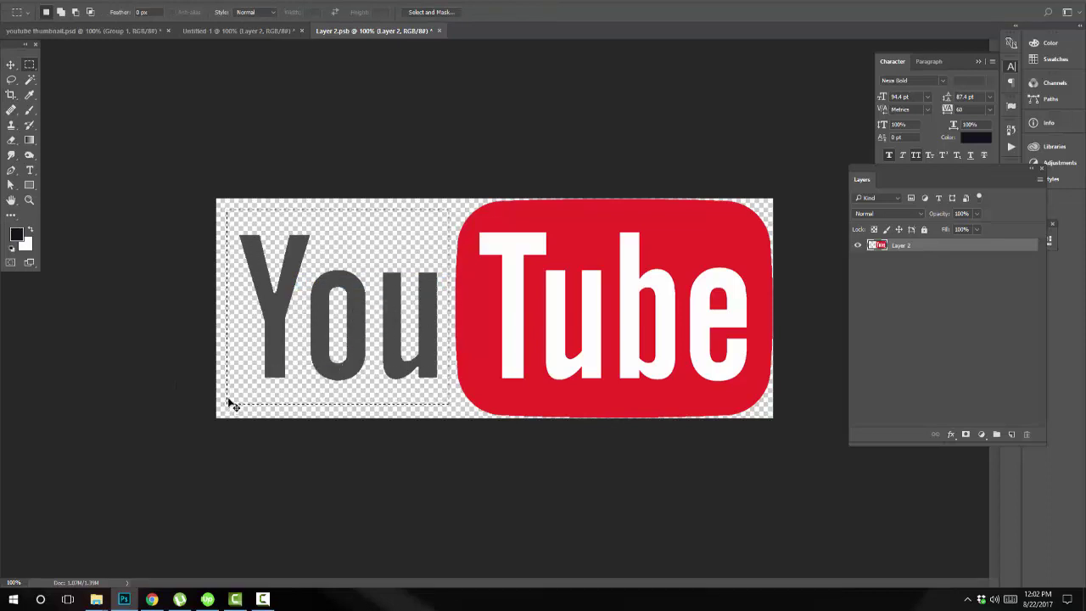
{"action": "key", "text": "Delete"}
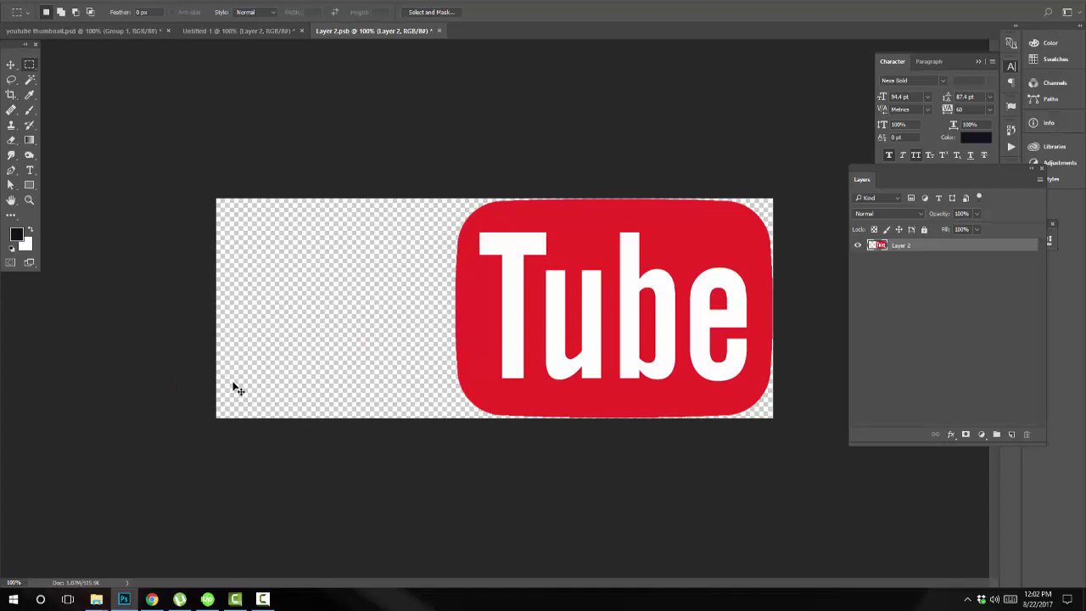
{"action": "key", "text": "ctrl+v"}
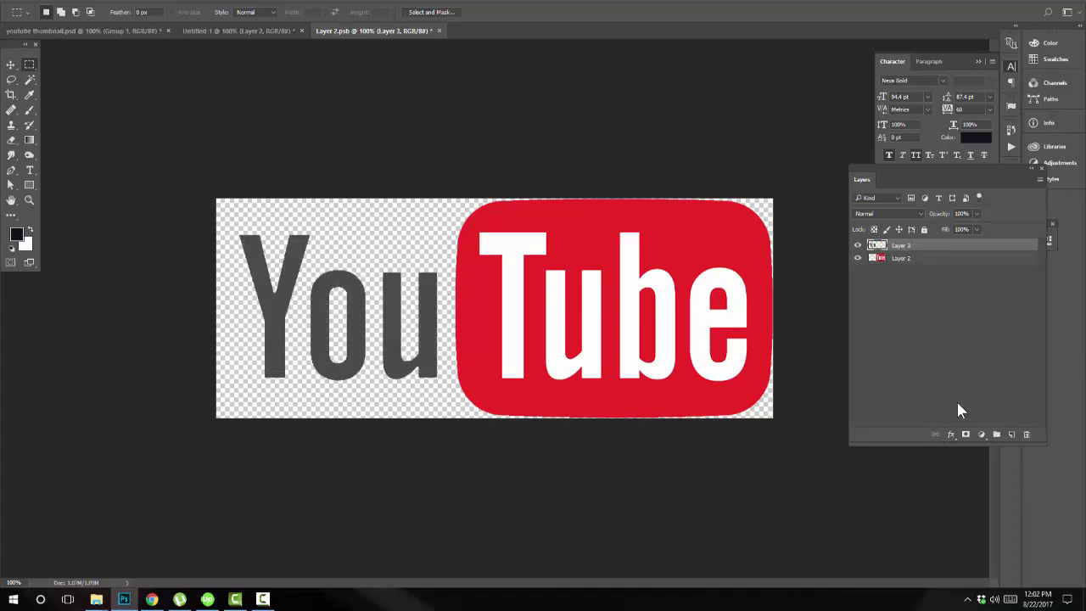
Add a thin white (ffffff) outside stroke with increased opacity to the word You, and save and close the logo smart object
{"action": "left_click", "coordinate": [951, 434]}
{"action": "left_click", "coordinate": [965, 477]}
{"action": "left_click_drag", "start_coordinate": [371, 145], "coordinate": [800, 178]}
{"action": "left_click", "coordinate": [679, 293]}
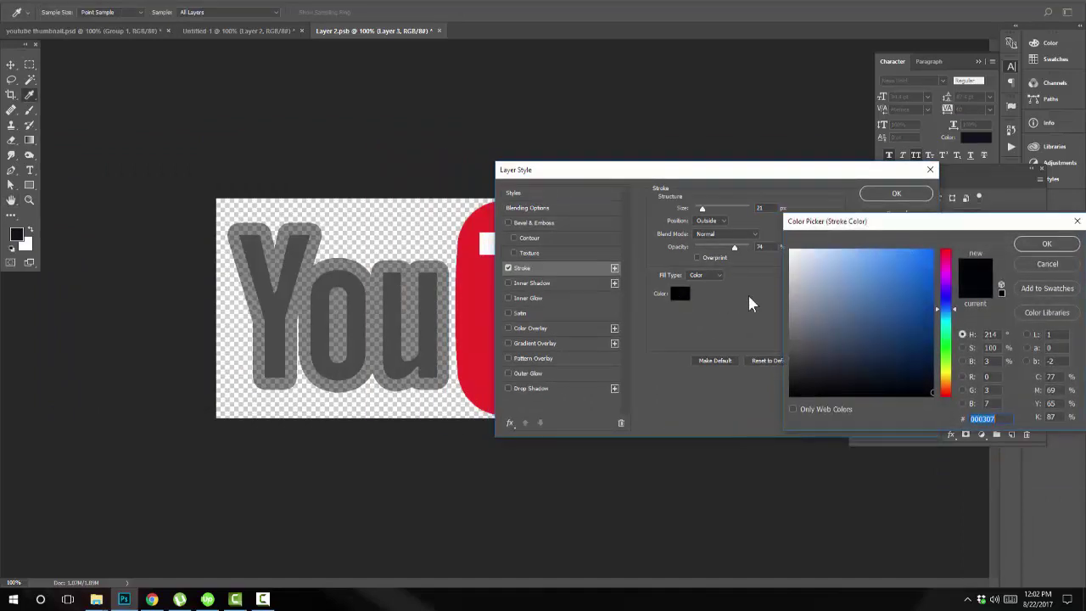
{"action": "type", "text": "ffffff"}
{"action": "left_click", "coordinate": [1039, 244]}
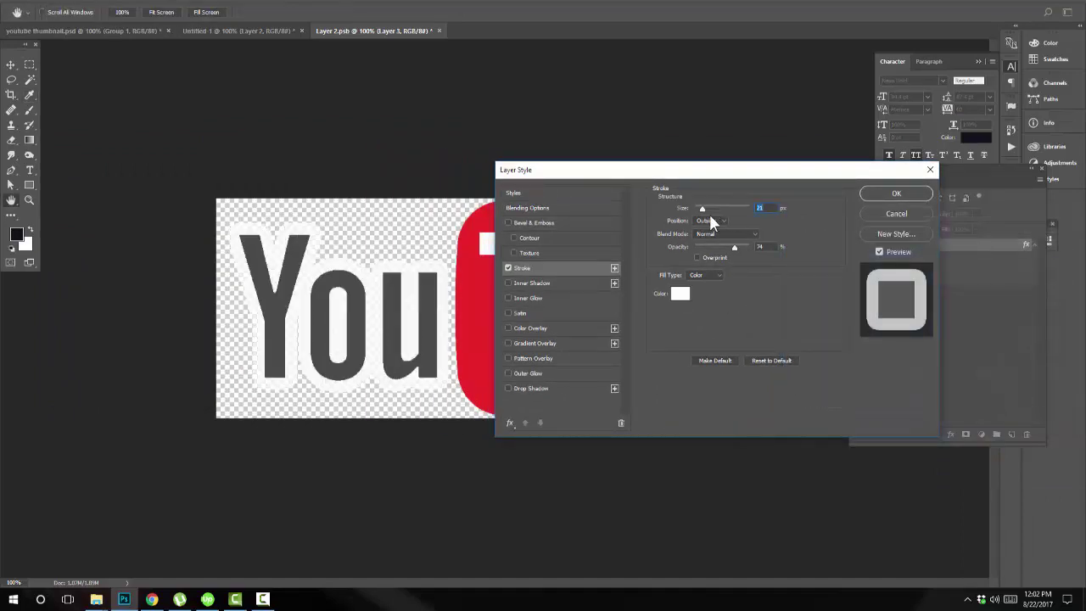
{"action": "left_click_drag", "start_coordinate": [739, 248], "coordinate": [751, 247]}
{"action": "left_click_drag", "start_coordinate": [699, 206], "coordinate": [701, 206]}
{"action": "left_click", "coordinate": [908, 194]}
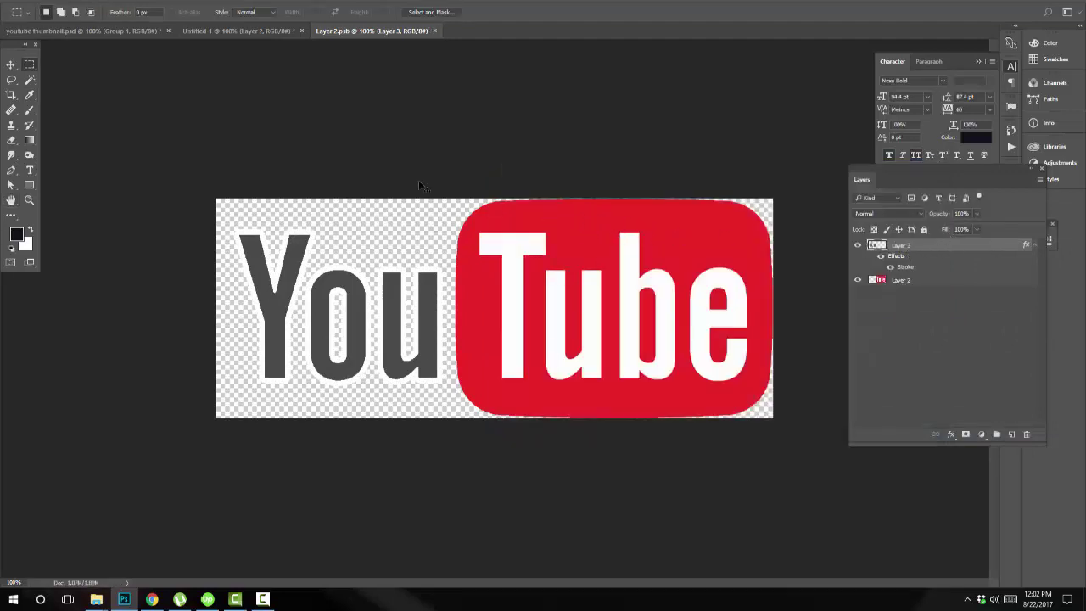
{"action": "key", "text": "ctrl+w"}
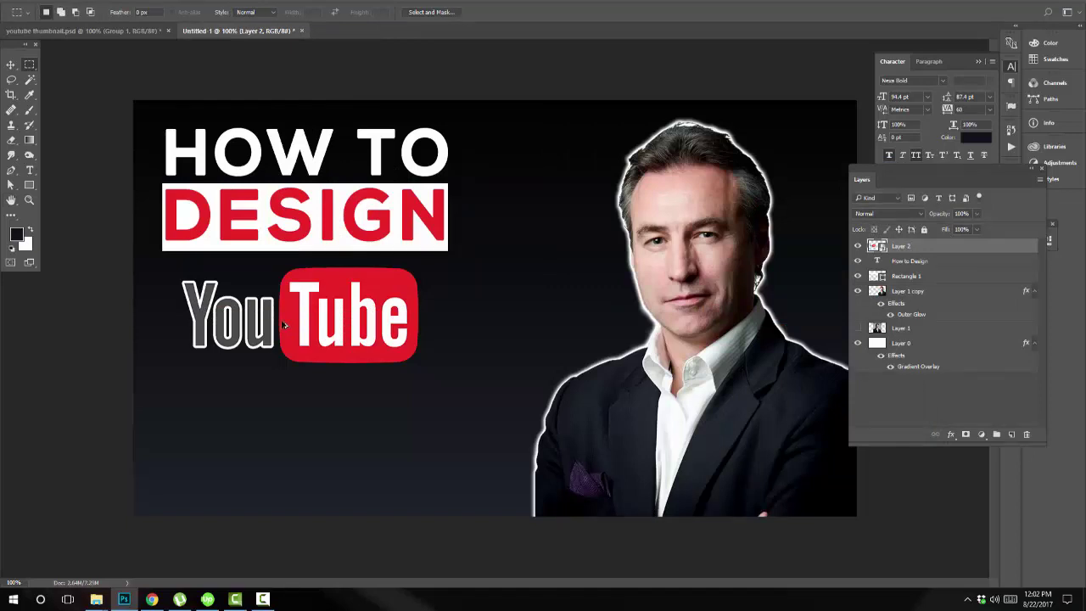
Duplicate the HOW TO DESIGN text layer and place the copy directly below the YouTube logo
{"action": "key", "text": "v"}
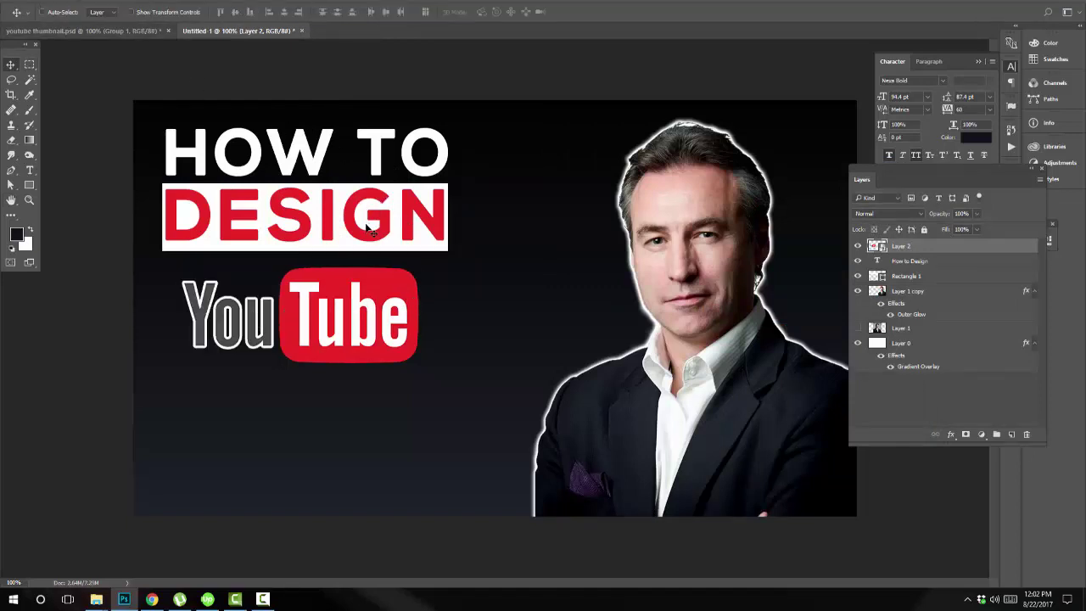
{"action": "right_click", "coordinate": [407, 166]}
{"action": "left_click", "coordinate": [437, 180]}
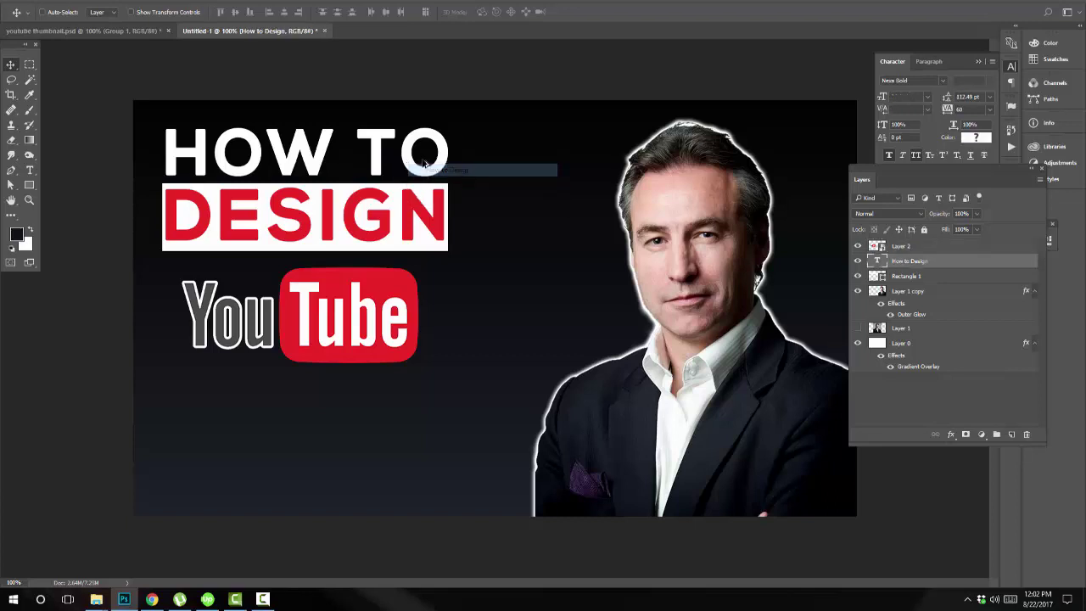
{"action": "left_click_drag", "start_coordinate": [416, 164], "coordinate": [415, 406]}
Replace the copied title's text with THUMBNAIL and move it slightly down, away from the logo
{"action": "double_click", "coordinate": [397, 405]}
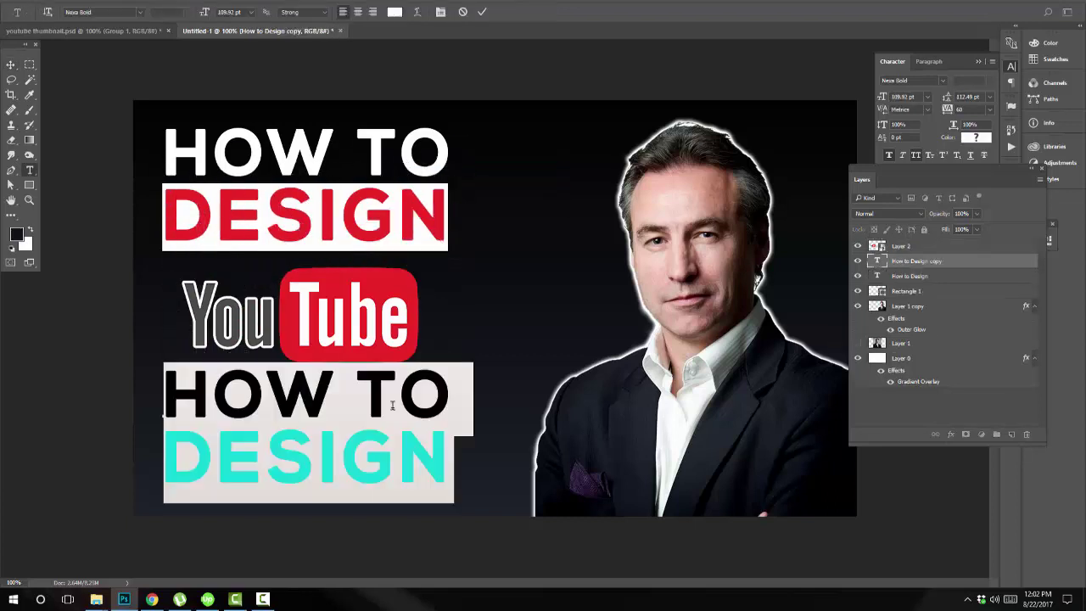
{"action": "type", "text": "THUMBNAI:"}
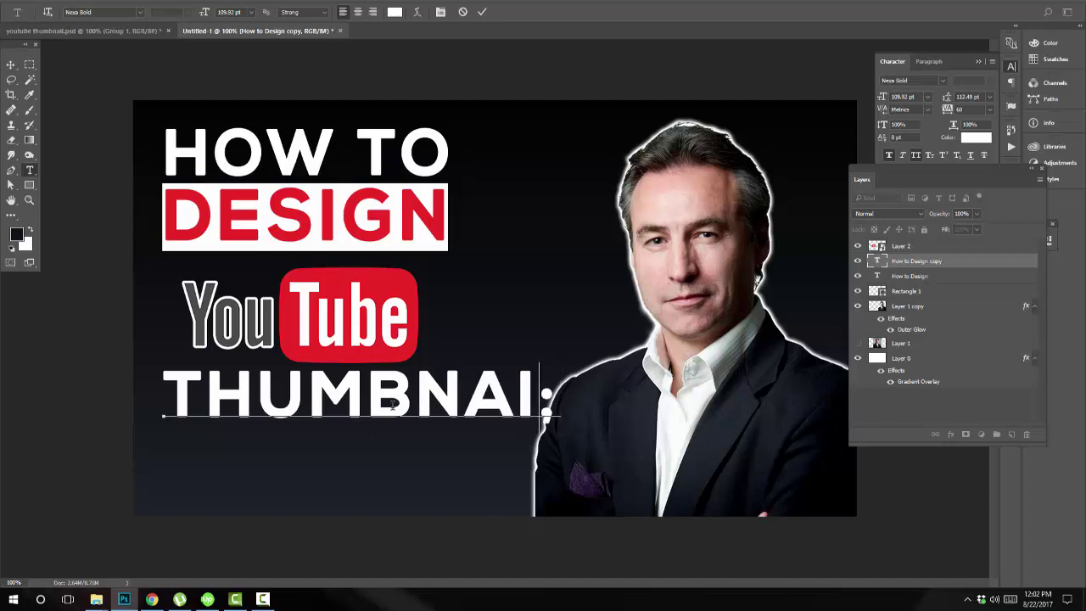
{"action": "key", "text": "BackSpace"}
{"action": "type", "text": "L"}
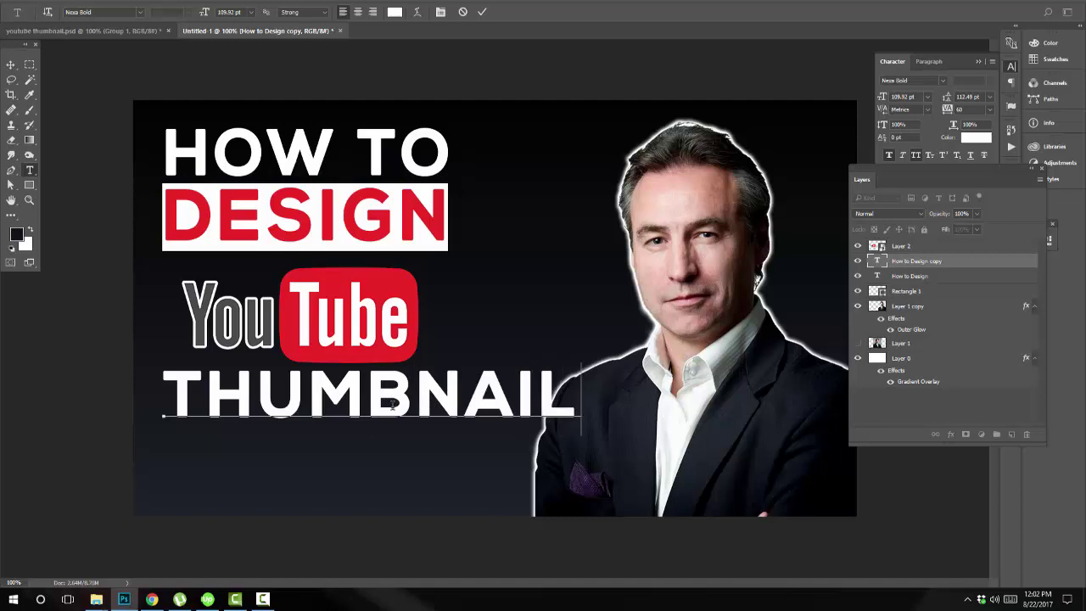
{"action": "key", "text": "ctrl+Return"}
{"action": "key", "text": "v"}
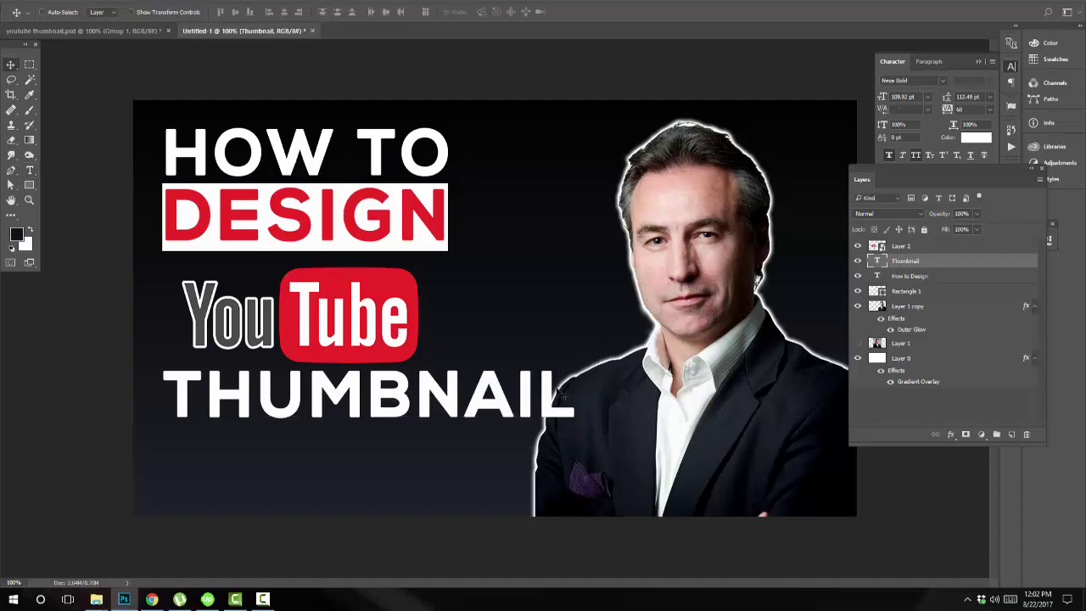
{"action": "left_click_drag", "start_coordinate": [543, 397], "coordinate": [543, 441]}
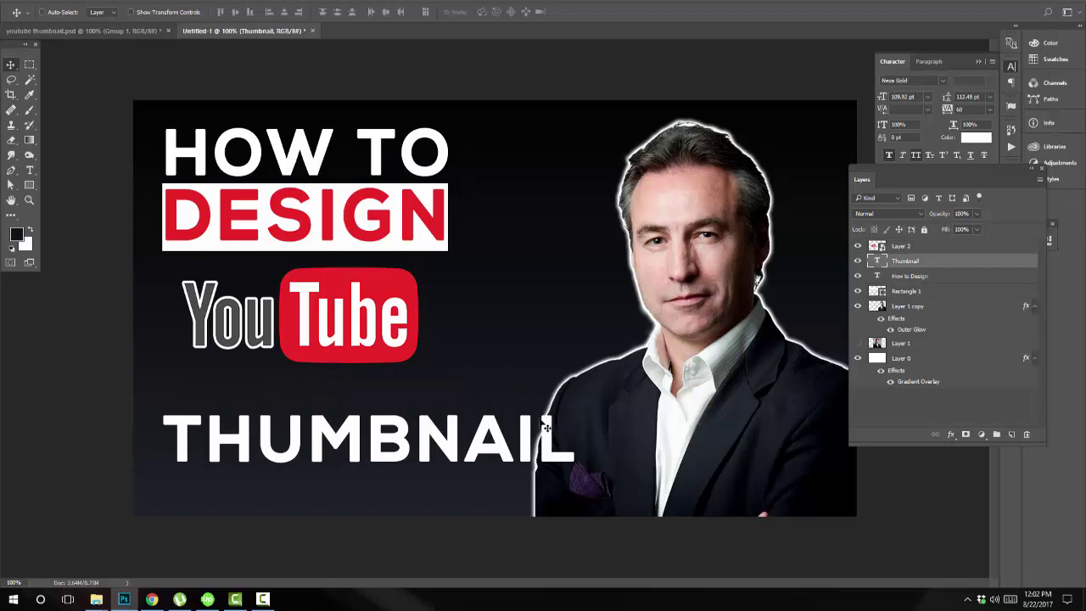
Try a dark blue-gray (20252c) sampled from the man's suit as the THUMBNAIL text color
{"action": "key", "text": "t"}
{"action": "left_click", "coordinate": [394, 12]}
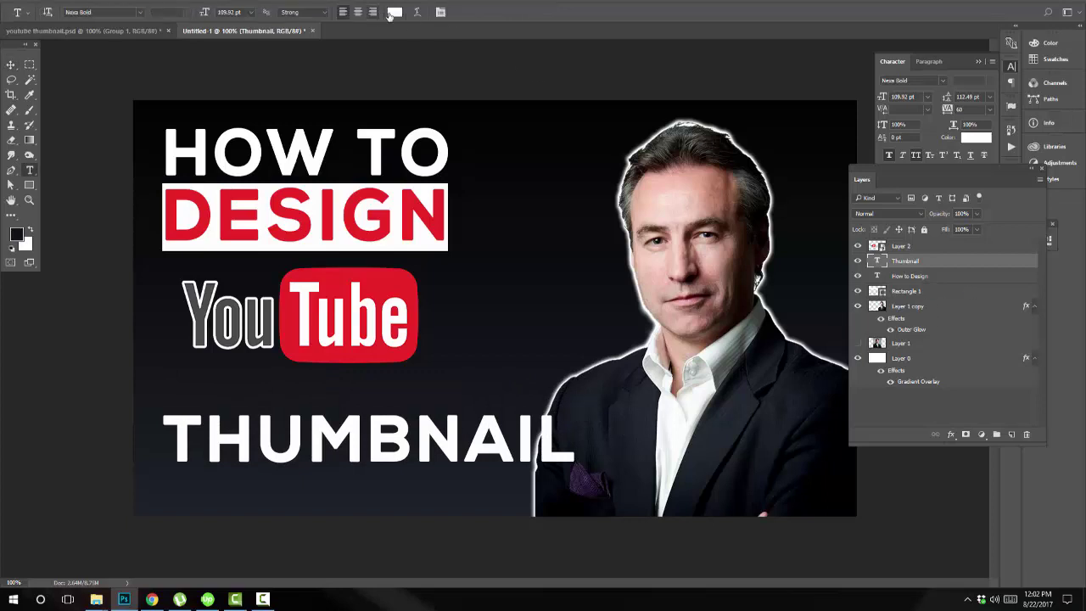
{"action": "left_click", "coordinate": [767, 427]}
{"action": "left_click", "coordinate": [768, 419]}
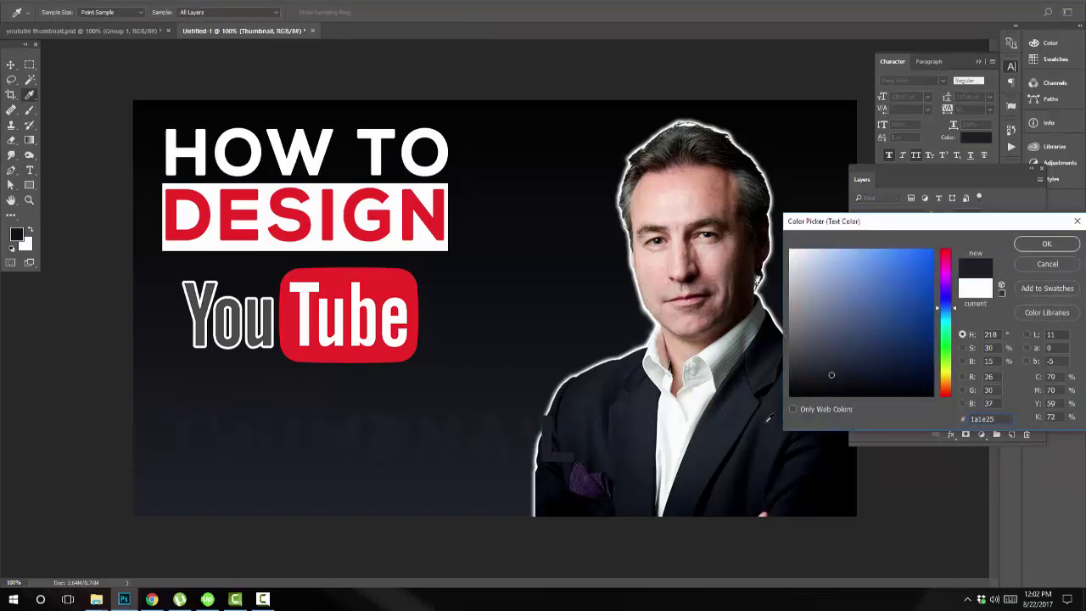
{"action": "left_click", "coordinate": [767, 410]}
{"action": "left_click", "coordinate": [1044, 246]}
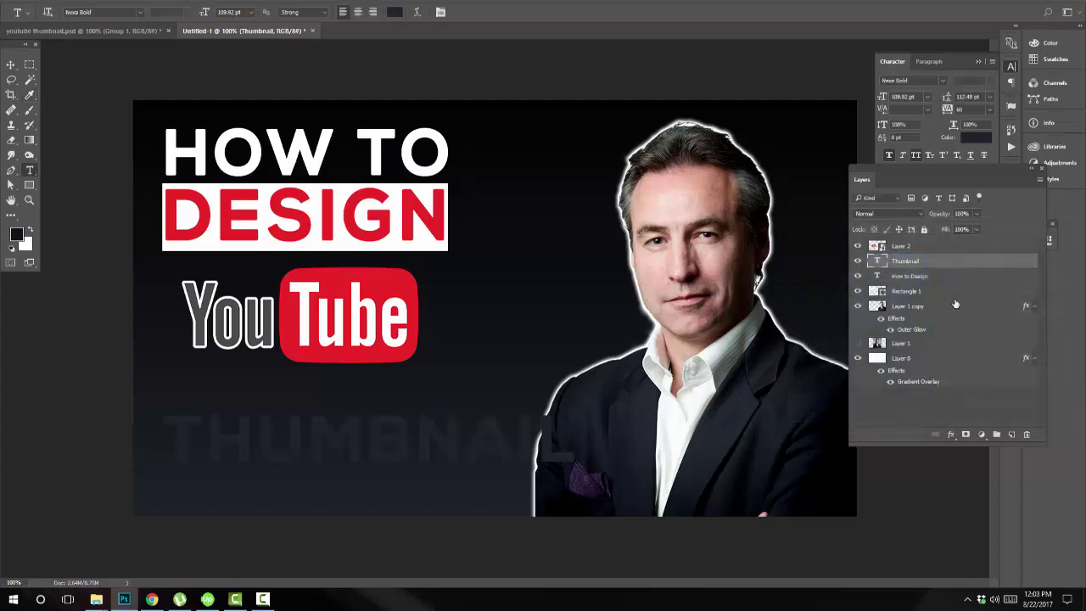
Set the THUMBNAIL text color back to white, sampled from the HOW TO title
{"action": "key", "text": "ctrl+Tab"}
{"action": "key", "text": "ctrl+Tab"}
{"action": "left_click", "coordinate": [390, 12]}
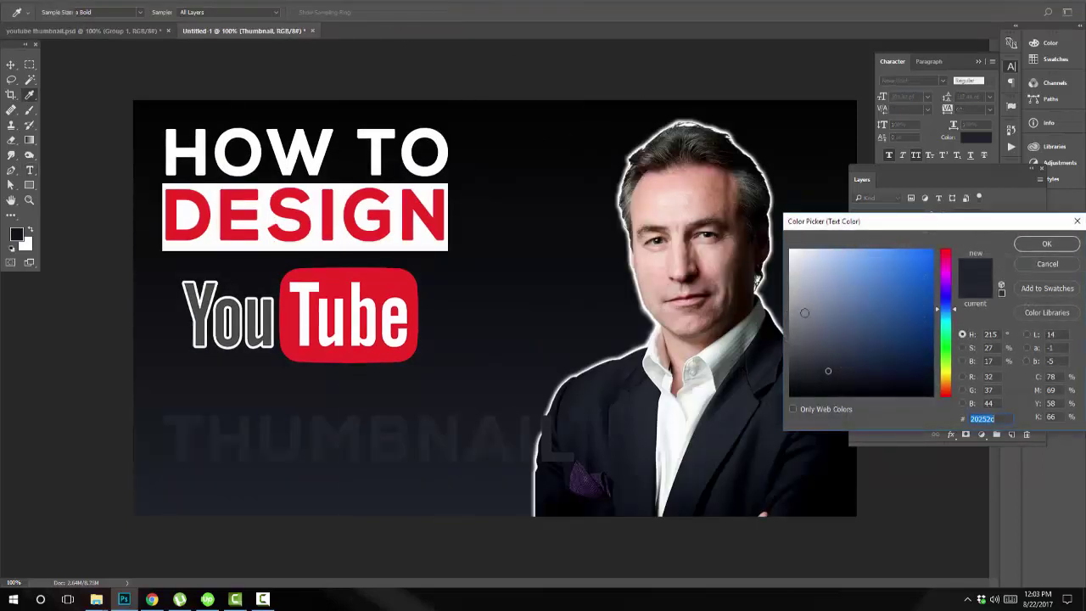
{"action": "left_click", "coordinate": [438, 142]}
{"action": "left_click", "coordinate": [1047, 244]}
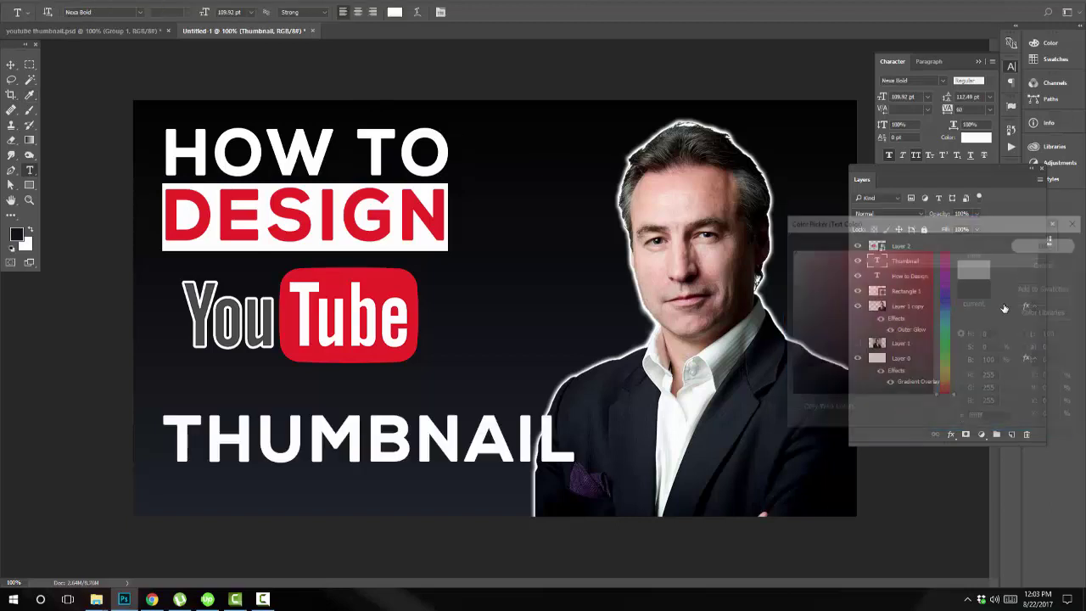
Add a 10 px black (000000) outside stroke at 68% opacity to the THUMBNAIL text
{"action": "left_click", "coordinate": [950, 434]}
{"action": "left_click", "coordinate": [982, 475]}
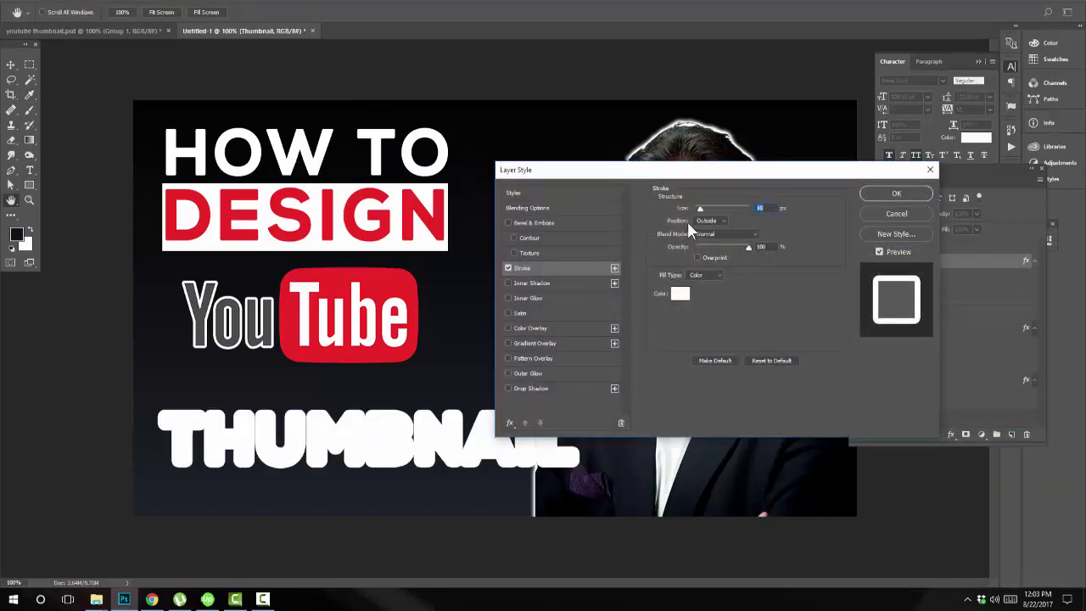
{"action": "left_click", "coordinate": [682, 294]}
{"action": "left_click", "coordinate": [774, 454]}
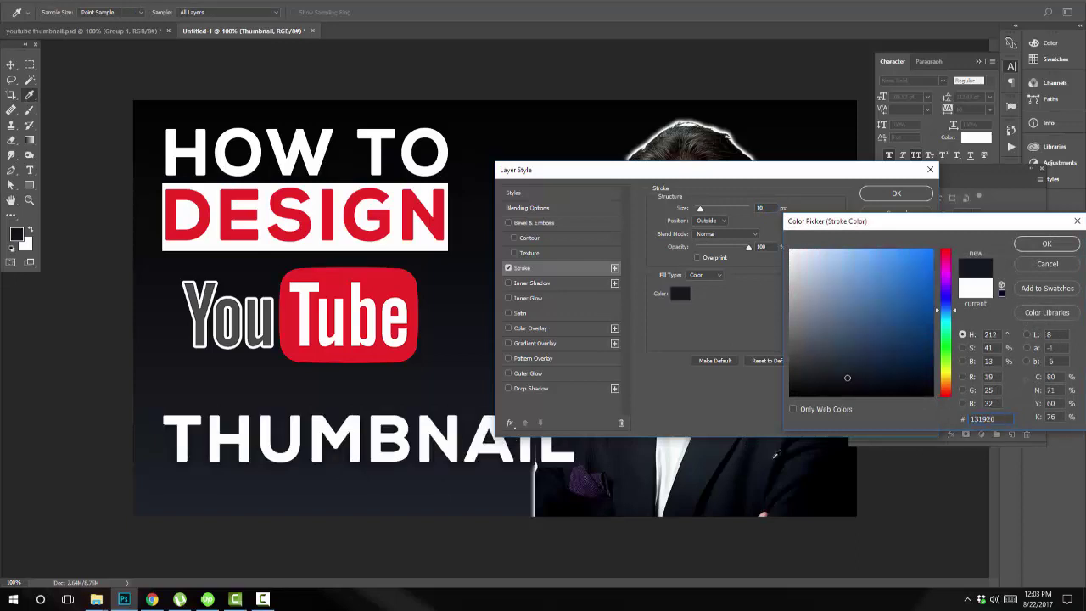
{"action": "left_click", "coordinate": [804, 450]}
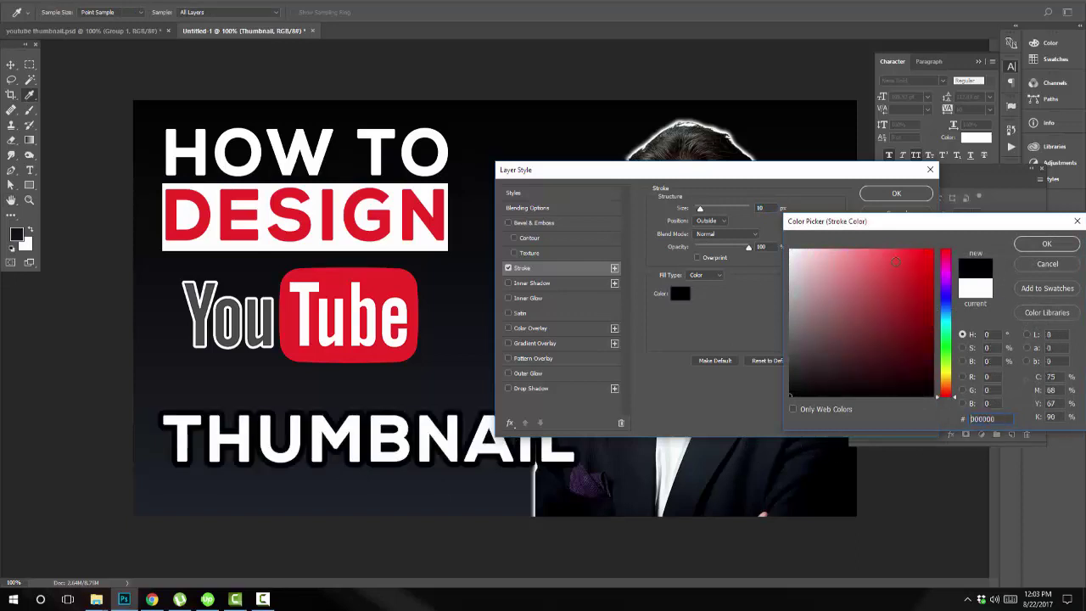
{"action": "left_click", "coordinate": [1046, 246]}
{"action": "left_click_drag", "start_coordinate": [749, 247], "coordinate": [741, 250]}
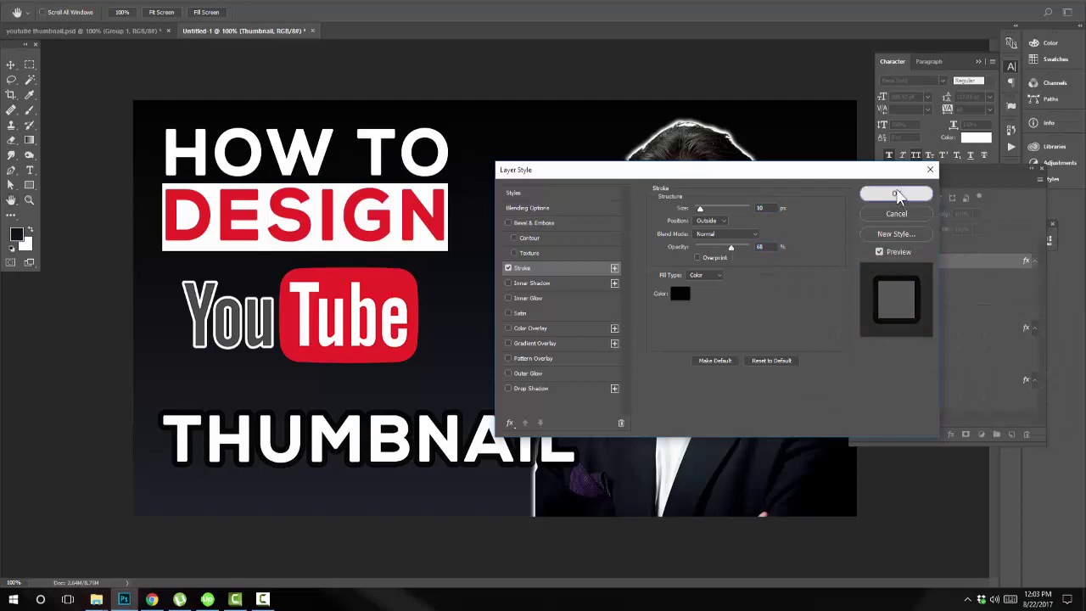
{"action": "left_click", "coordinate": [896, 194]}
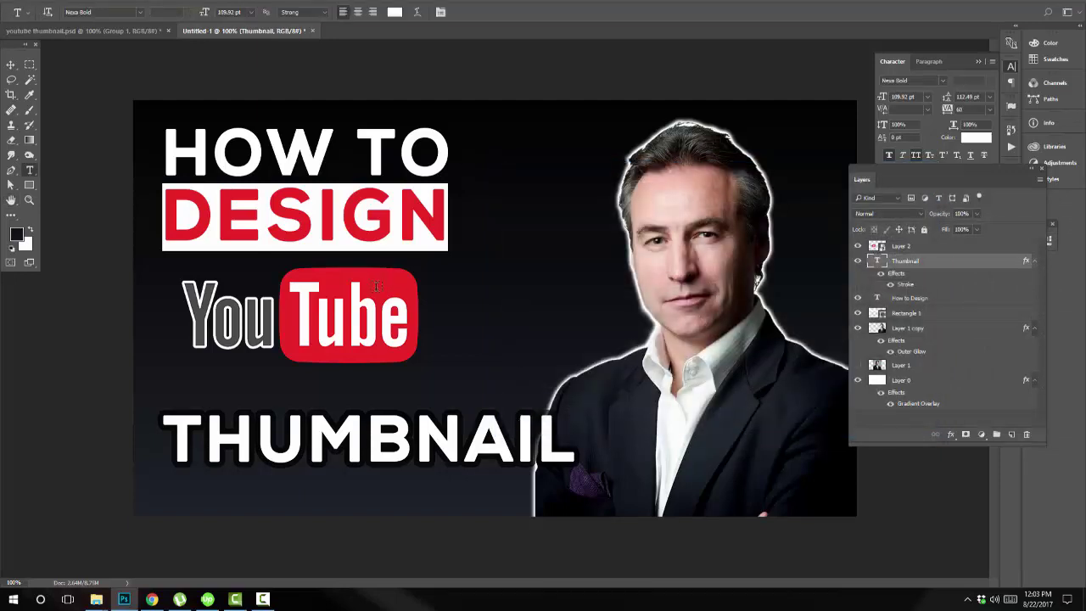
Select the cutout man on Layer 1 copy and scale him up toward the lower left, behind the THUMBNAIL text
{"action": "key", "text": "v"}
{"action": "key", "text": "ctrl+minus"}
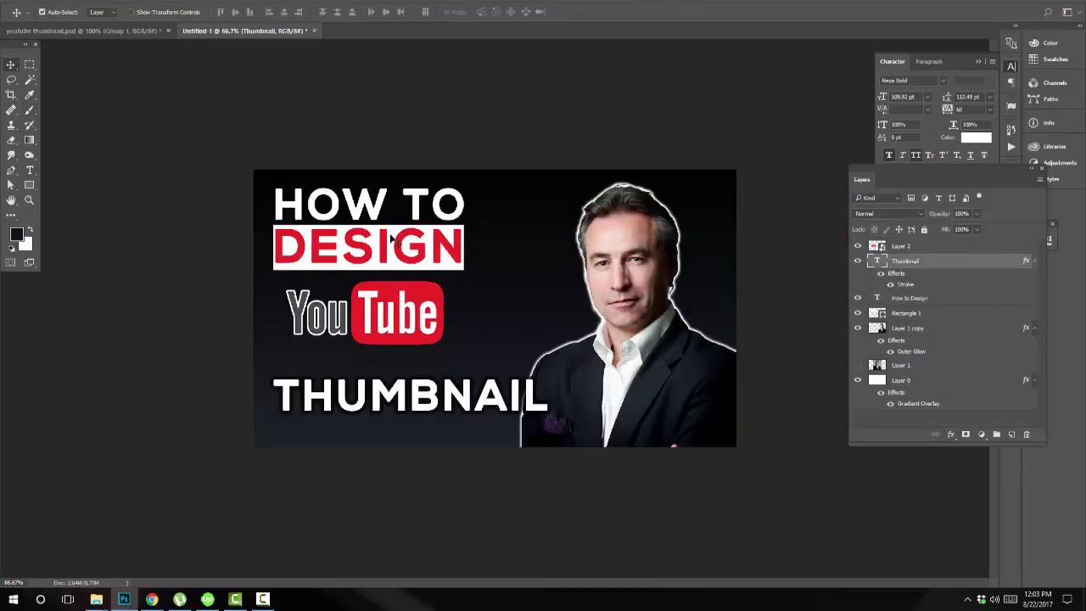
{"action": "key", "text": "ctrl+plus"}
{"action": "right_click", "coordinate": [678, 278]}
{"action": "left_click", "coordinate": [696, 284]}
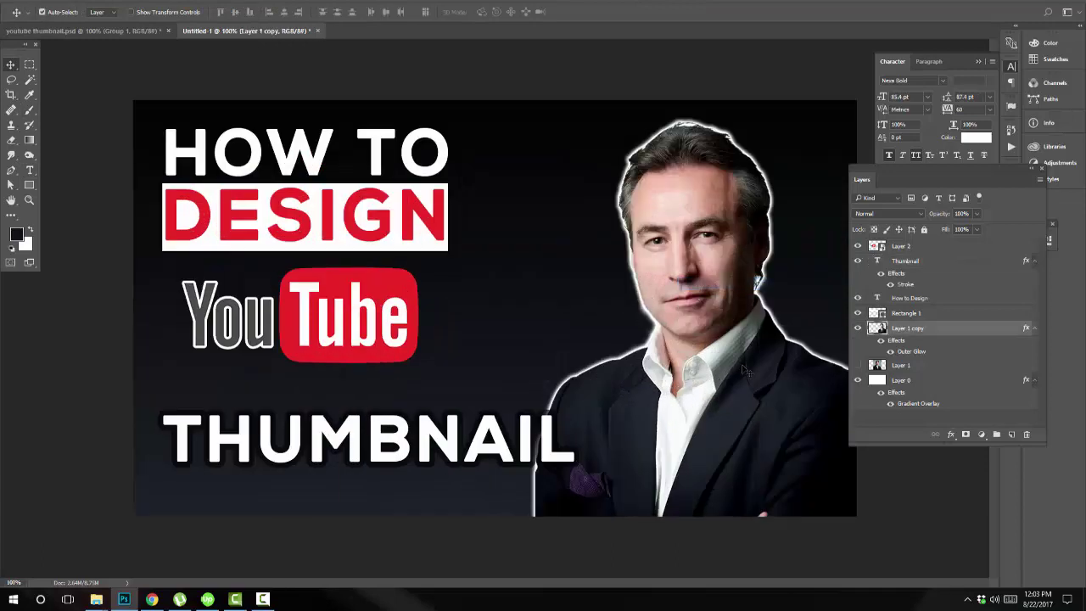
{"action": "key", "text": "ctrl+minus"}
{"action": "key", "text": "ctrl+t"}
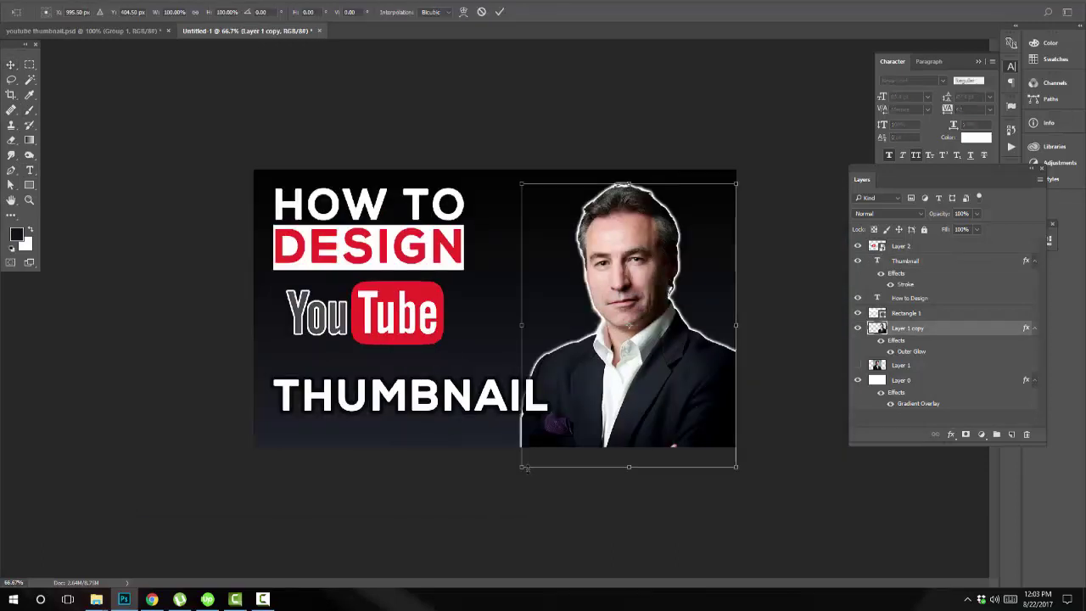
{"action": "left_click_drag", "start_coordinate": [524, 468], "coordinate": [441, 516]}
{"action": "key", "text": "Return"}
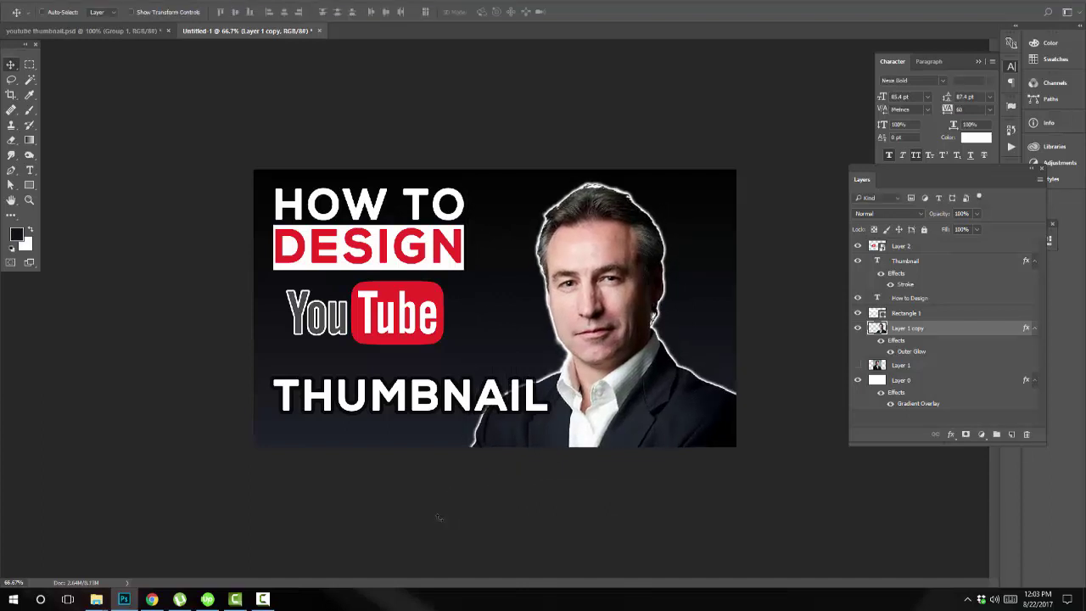
Erase the stray remnants beside the man's jaw and collar with a small Eraser of about 25 px
{"action": "key", "text": "ctrl+plus"}
{"action": "key", "text": "e"}
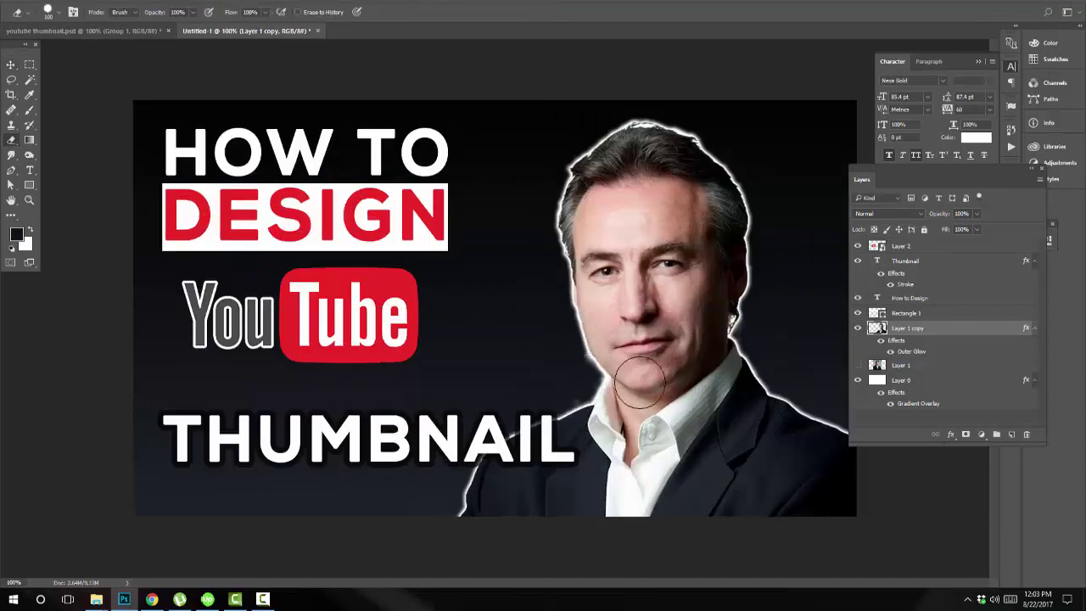
{"action": "key", "text": "ctrl+plus"}
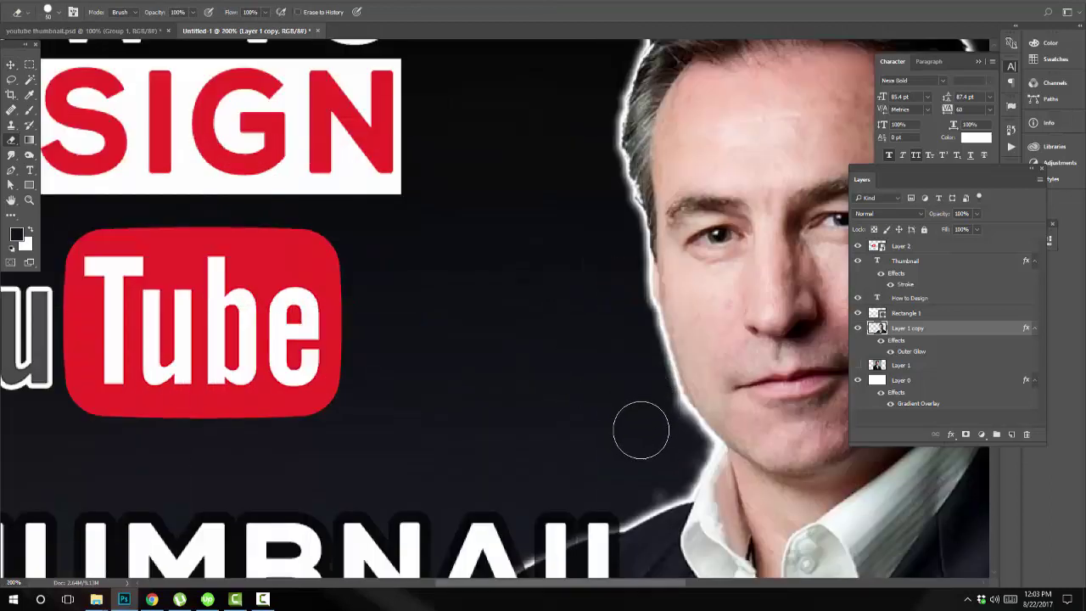
{"action": "key", "text": "bracketleft"}
{"action": "key", "text": "bracketleft"}
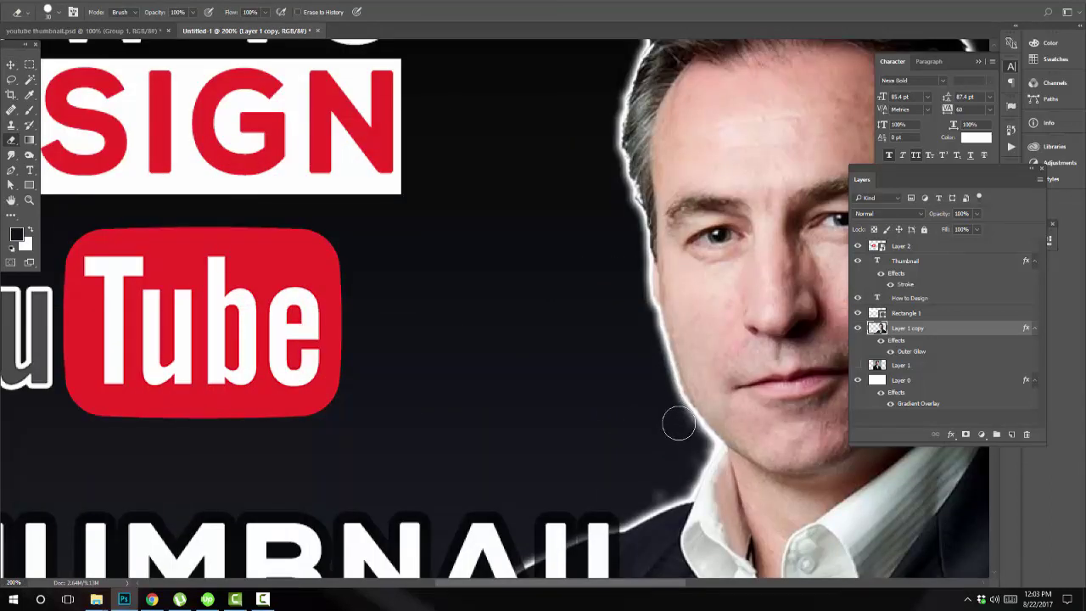
{"action": "mouse_move", "coordinate": [679, 425]}
{"action": "left_mouse_down"}
{"action": "mouse_move", "coordinate": [691, 443]}
{"action": "mouse_move", "coordinate": [657, 482]}
{"action": "mouse_move", "coordinate": [662, 468]}
{"action": "mouse_move", "coordinate": [688, 443]}
{"action": "mouse_move", "coordinate": [667, 483]}
{"action": "left_mouse_up"}
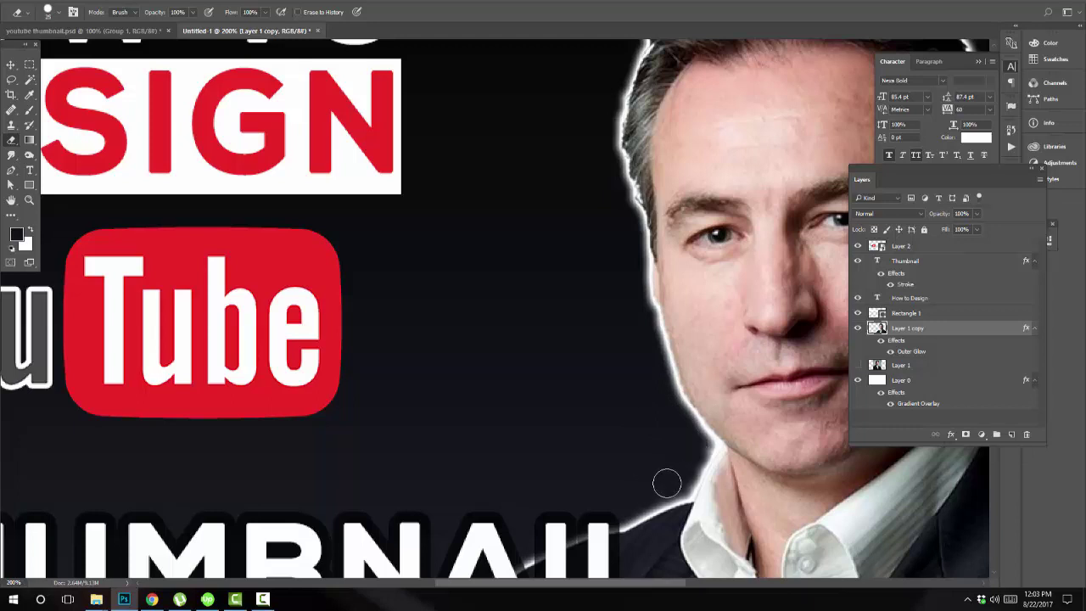
{"action": "key", "text": "ctrl+minus"}
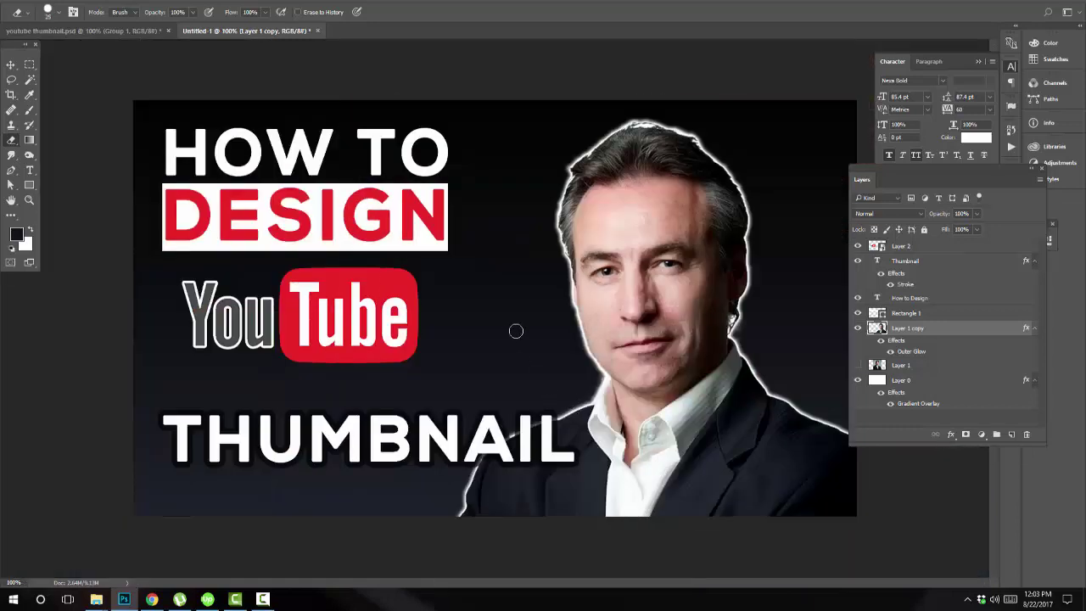
{"action": "key", "text": "ctrl+minus"}
{"action": "key", "text": "ctrl+plus"}
Select the How to Design text, Rectangle 1 and the YouTube logo layer and scale them together to about 119%
{"action": "key", "text": "v"}
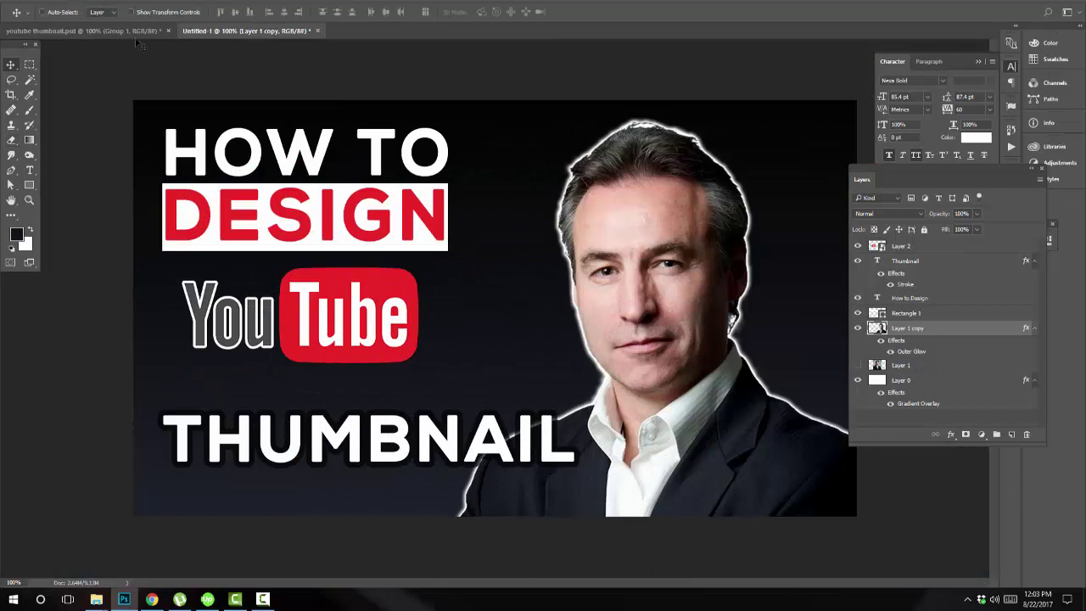
{"action": "left_click", "coordinate": [135, 31]}
{"action": "left_click", "coordinate": [235, 34]}
{"action": "left_click", "coordinate": [950, 298]}
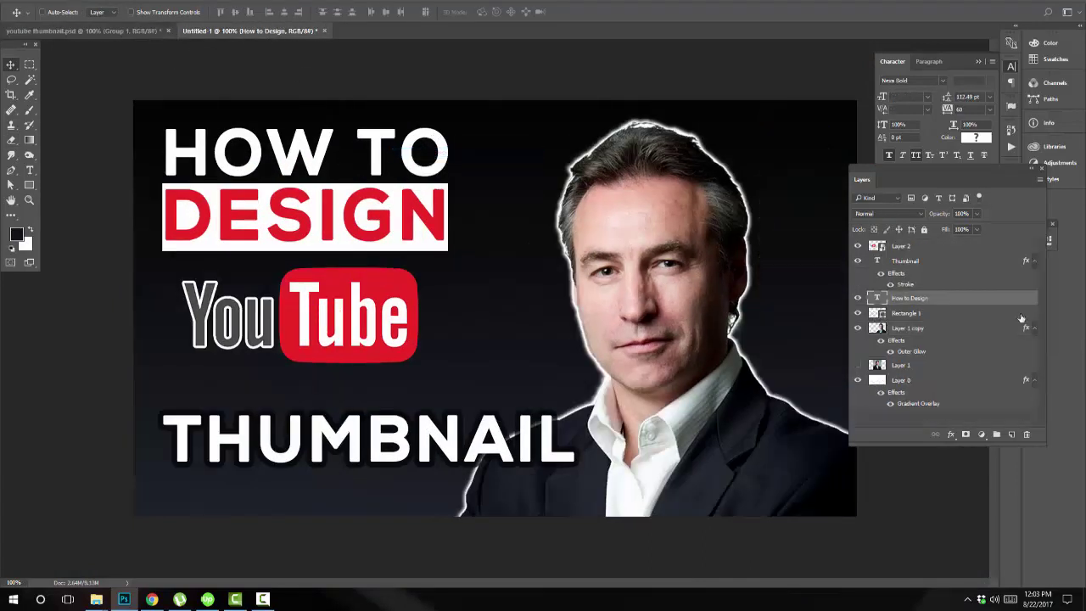
{"action": "left_click", "coordinate": [930, 315], "text": "shift"}
{"action": "left_click", "coordinate": [925, 253], "text": "ctrl"}
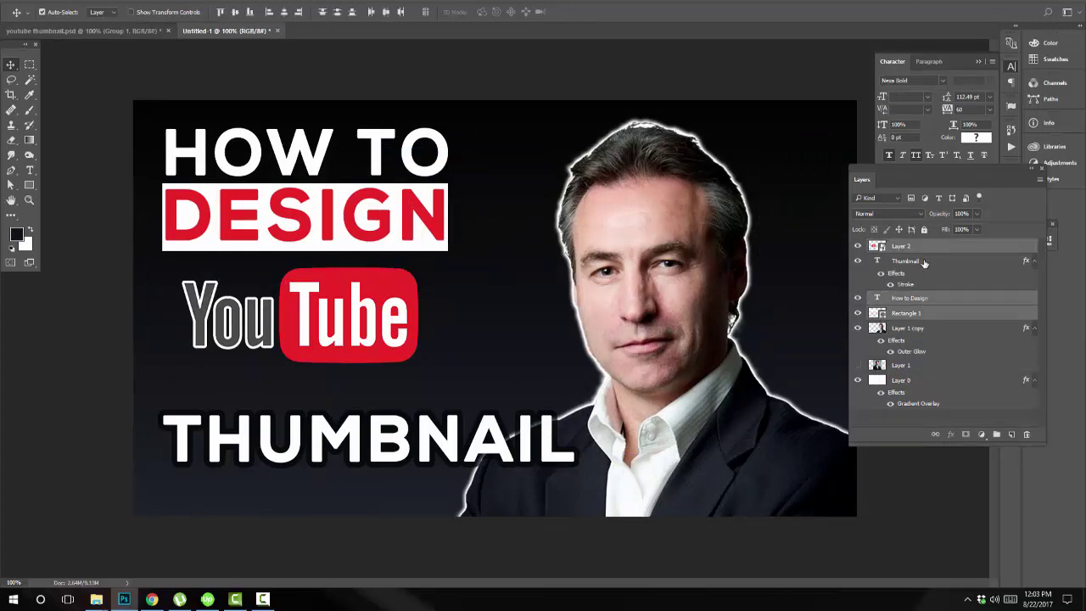
{"action": "key", "text": "ctrl+t"}
{"action": "left_click_drag", "start_coordinate": [450, 363], "coordinate": [514, 393]}
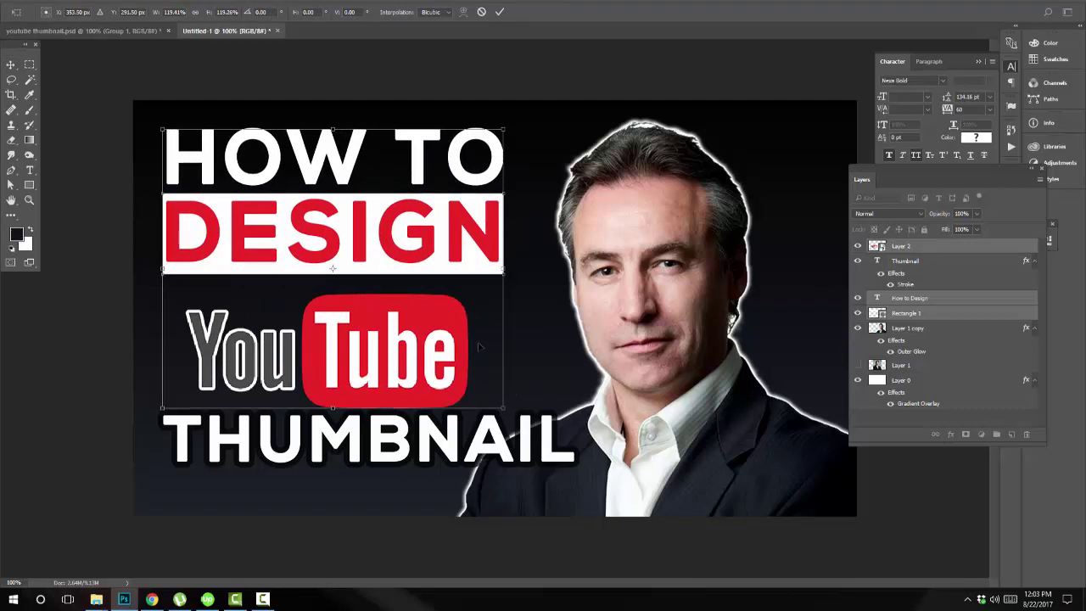